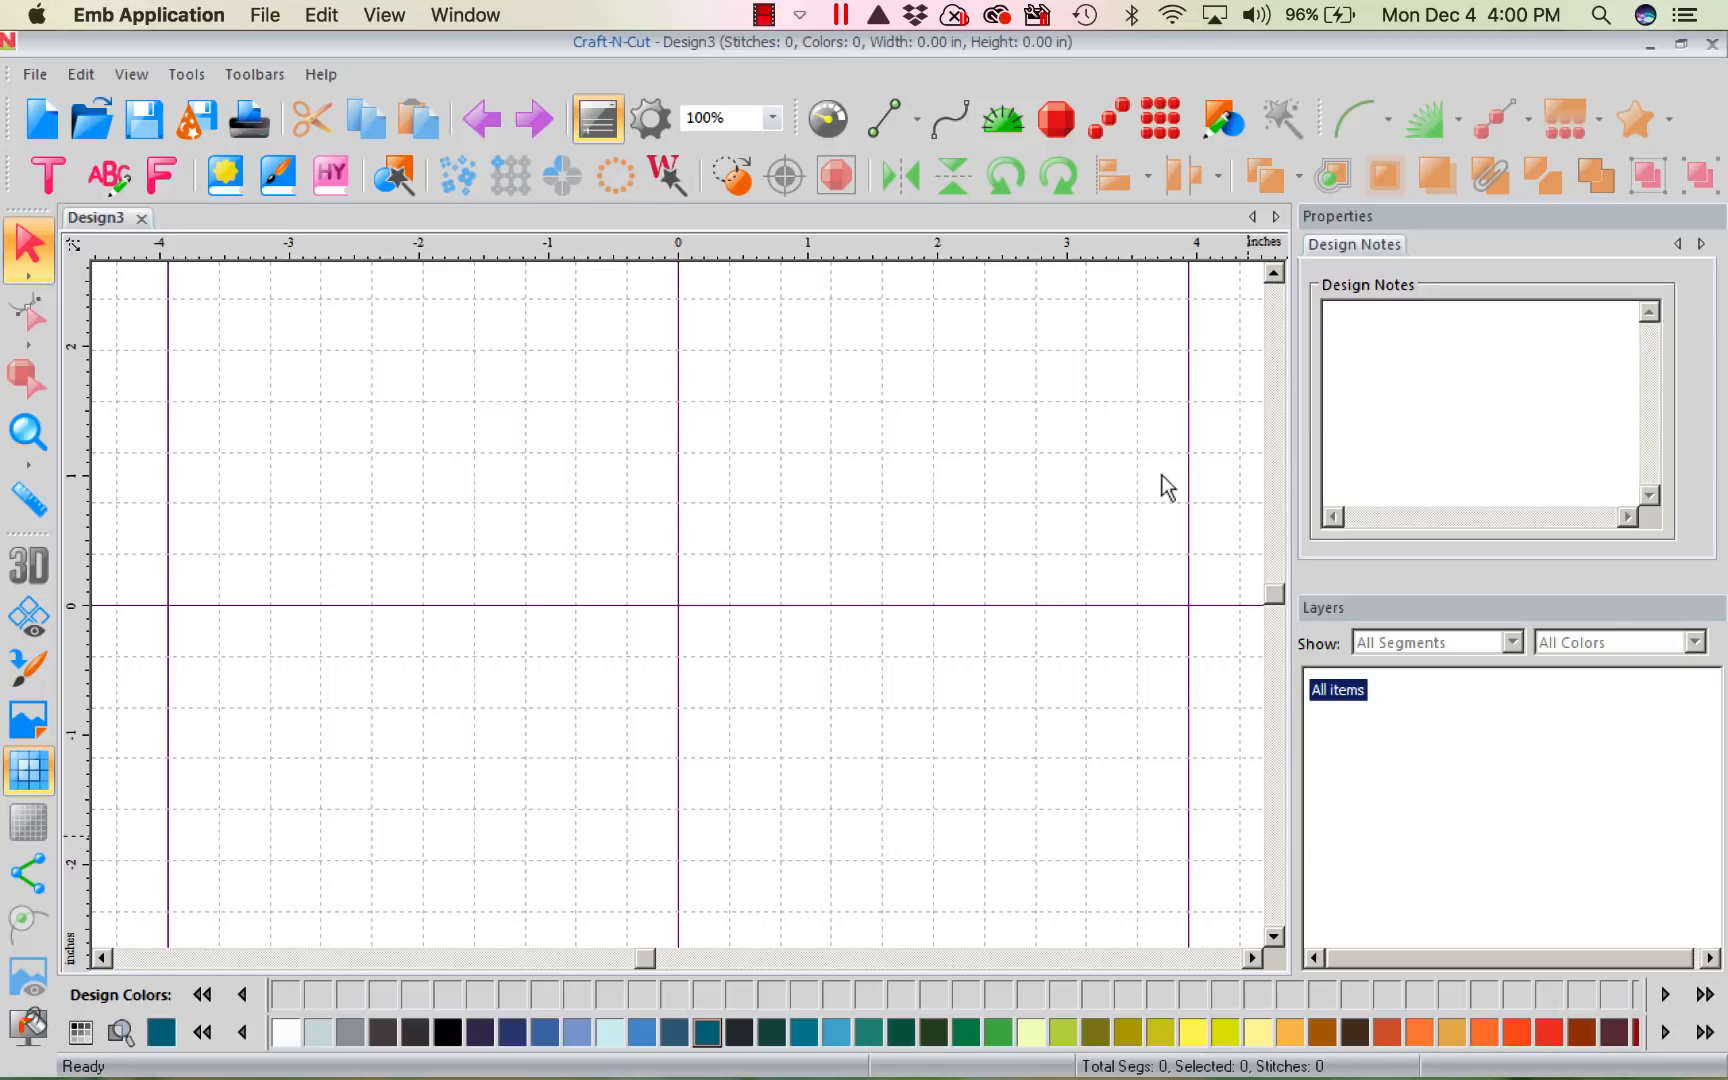
- Browse the Custom Shapes library from Alphabet through Nature and examine the shapes in each category
click(225, 177)
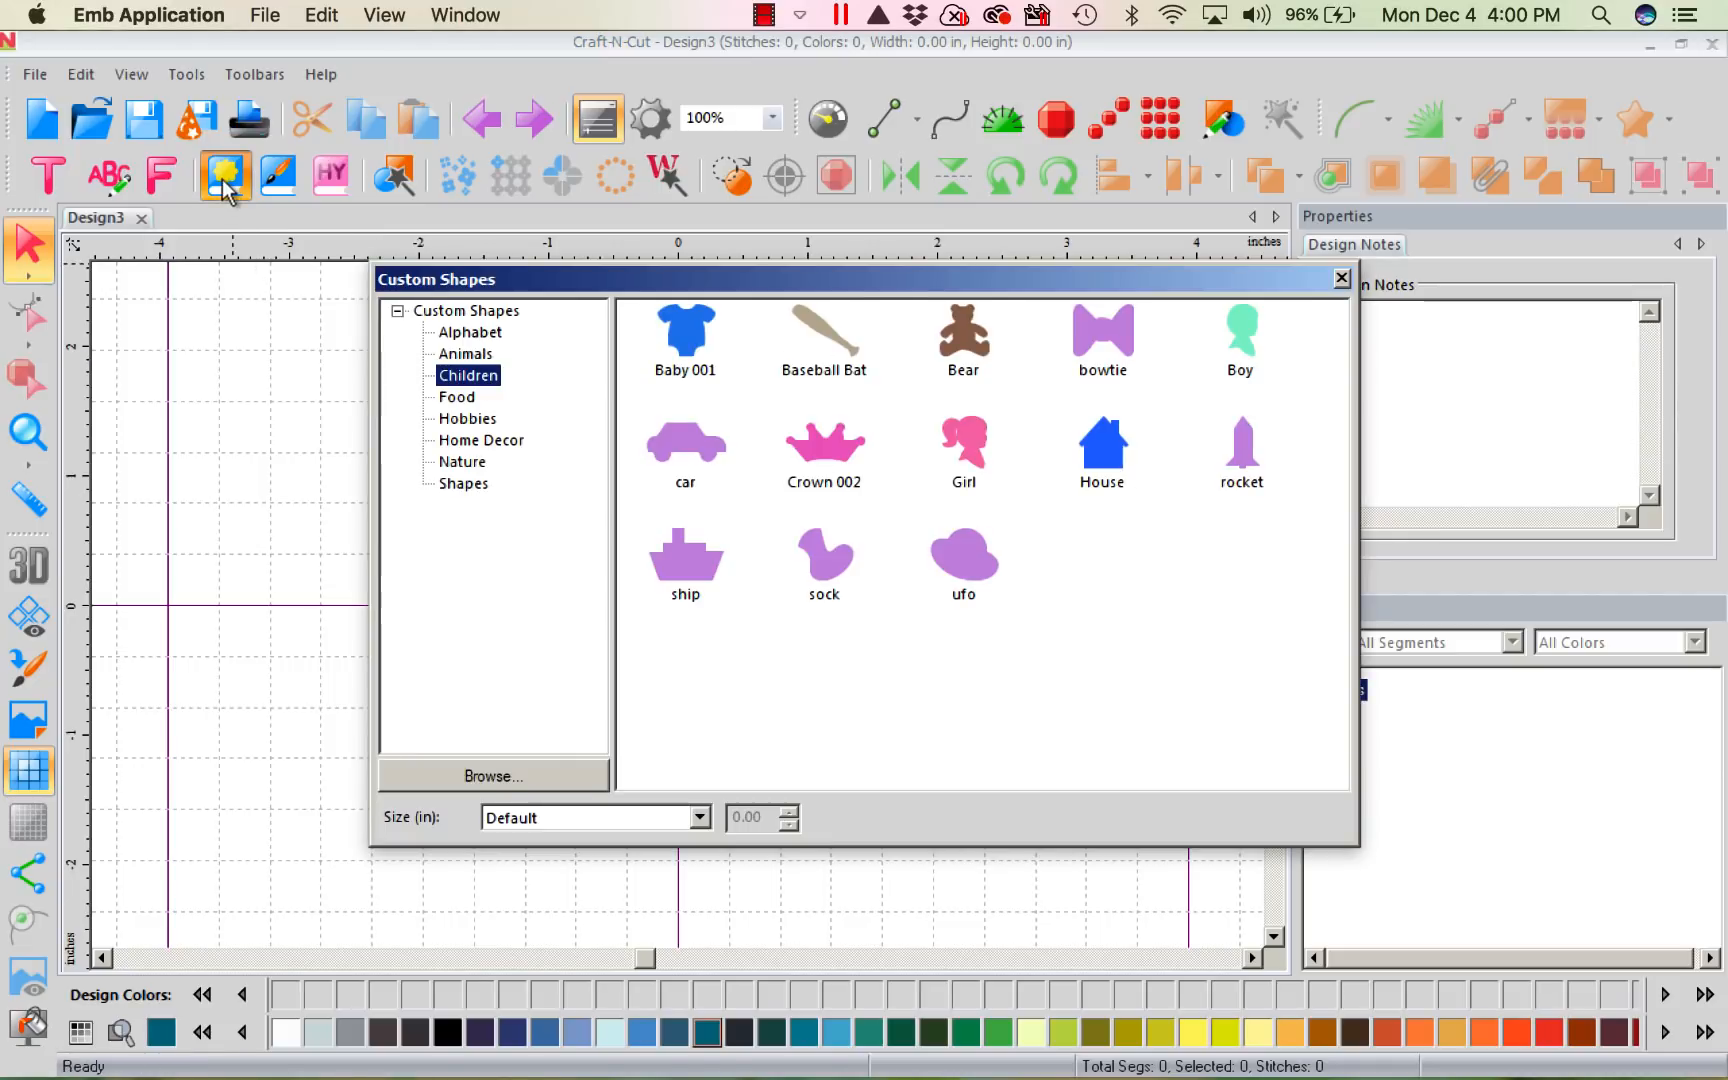
click(480, 334)
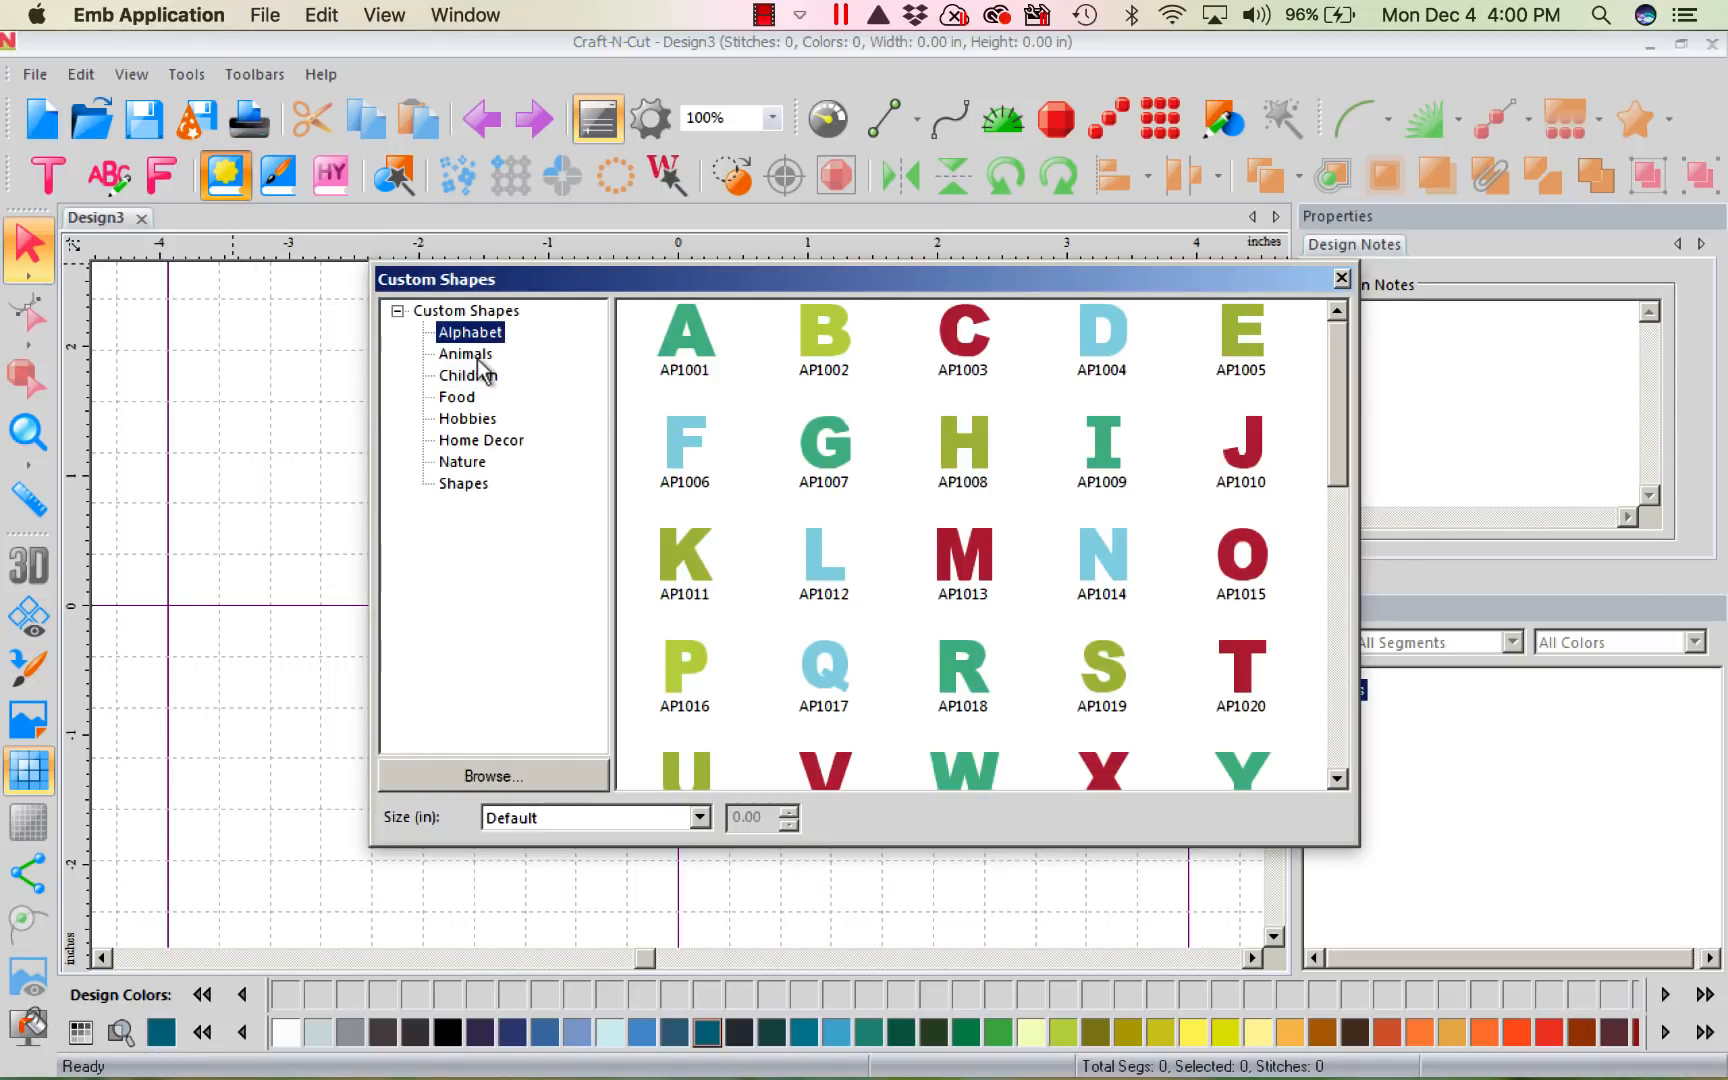
click(468, 354)
click(473, 377)
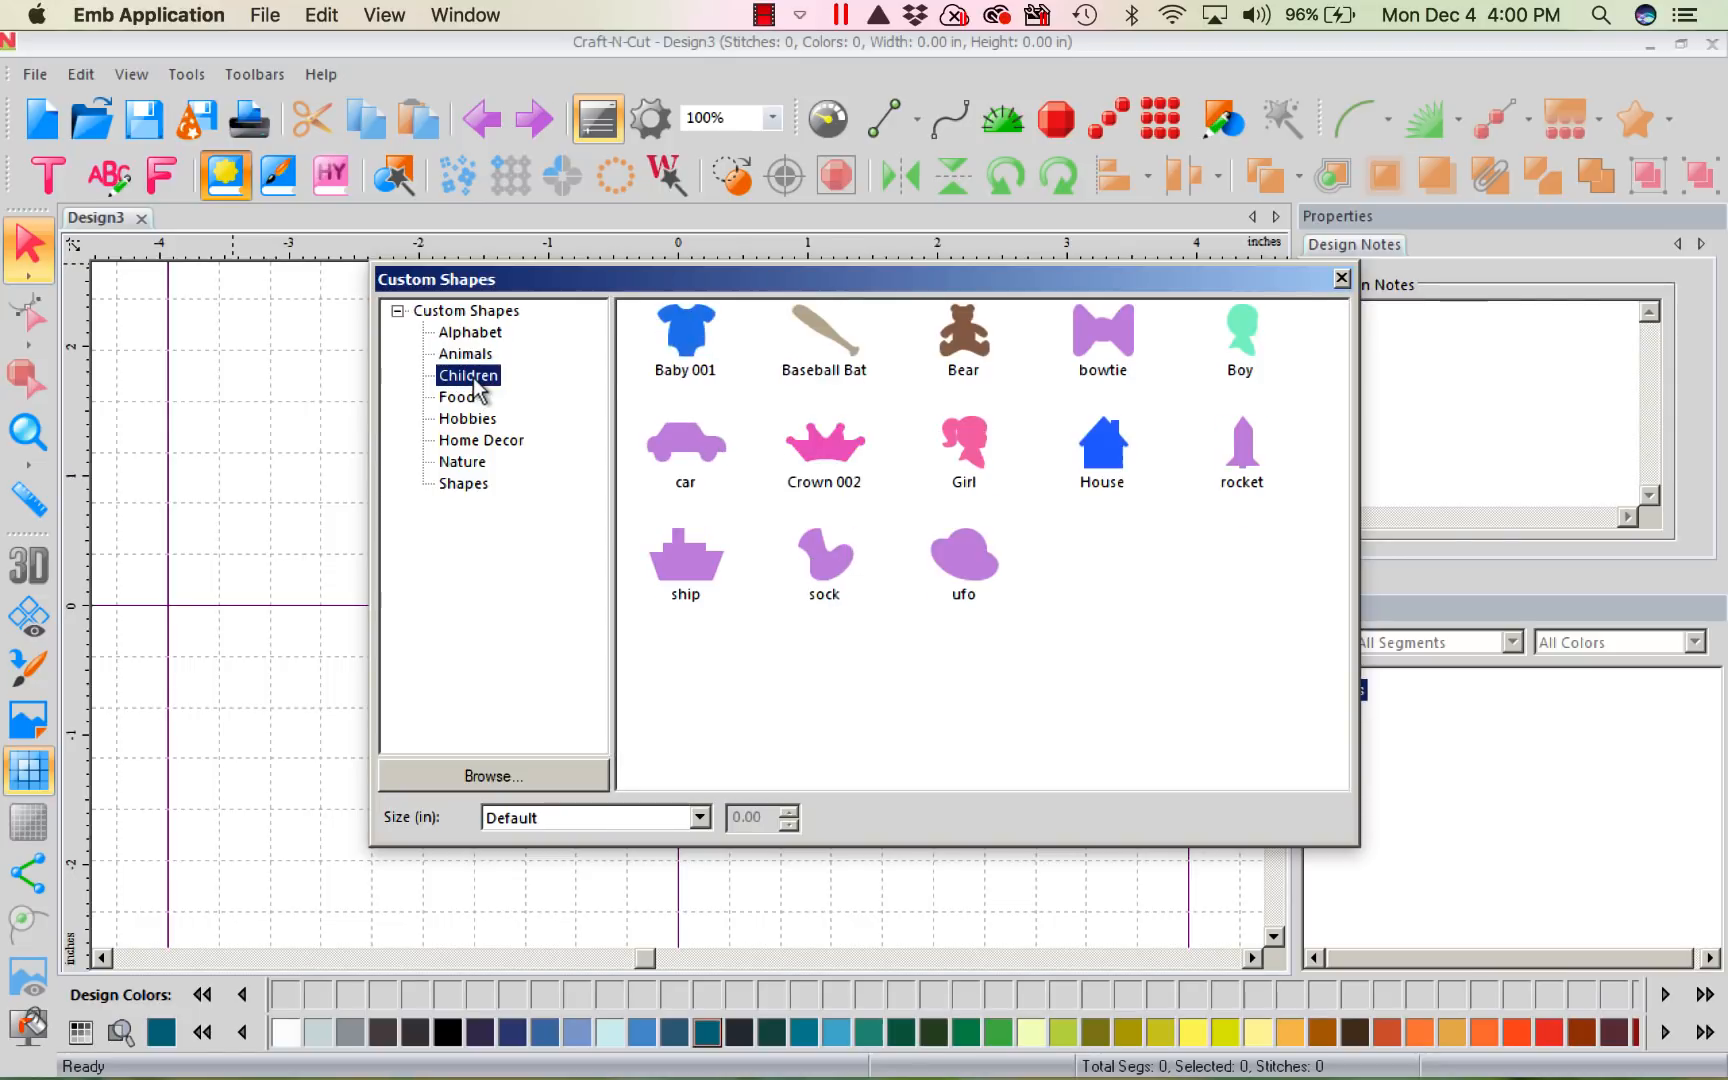
click(478, 398)
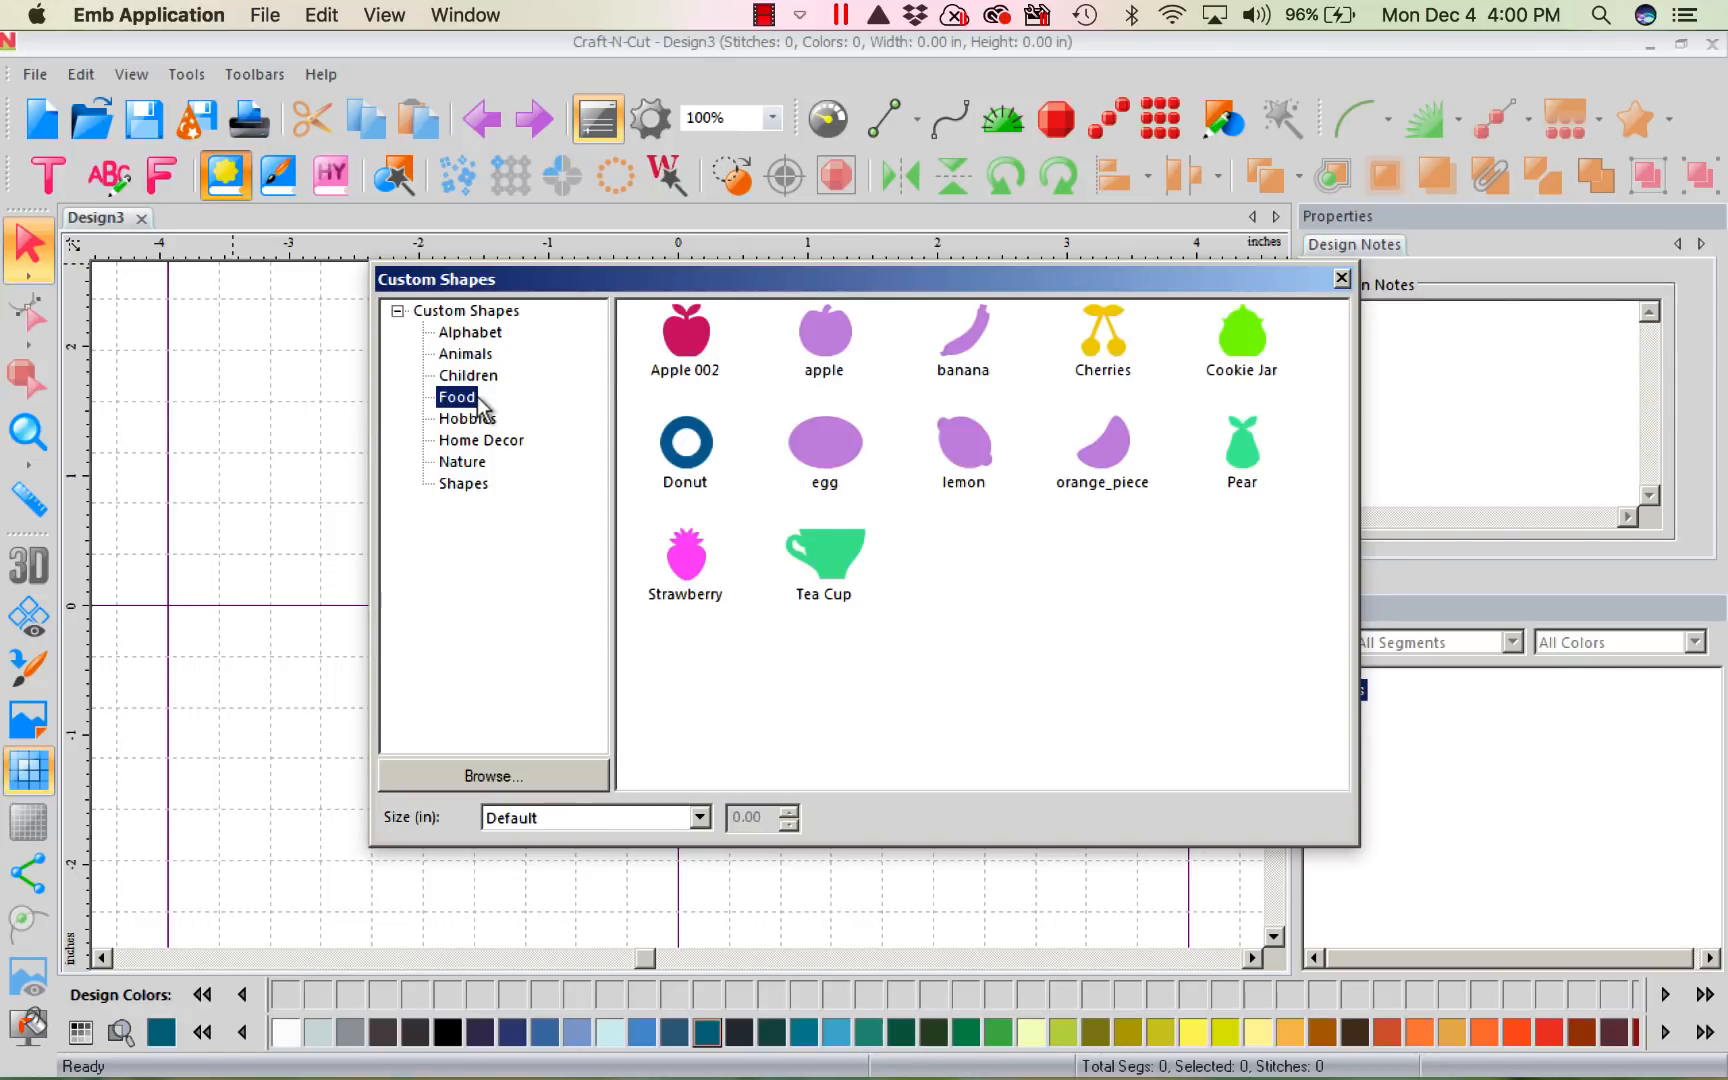
click(480, 420)
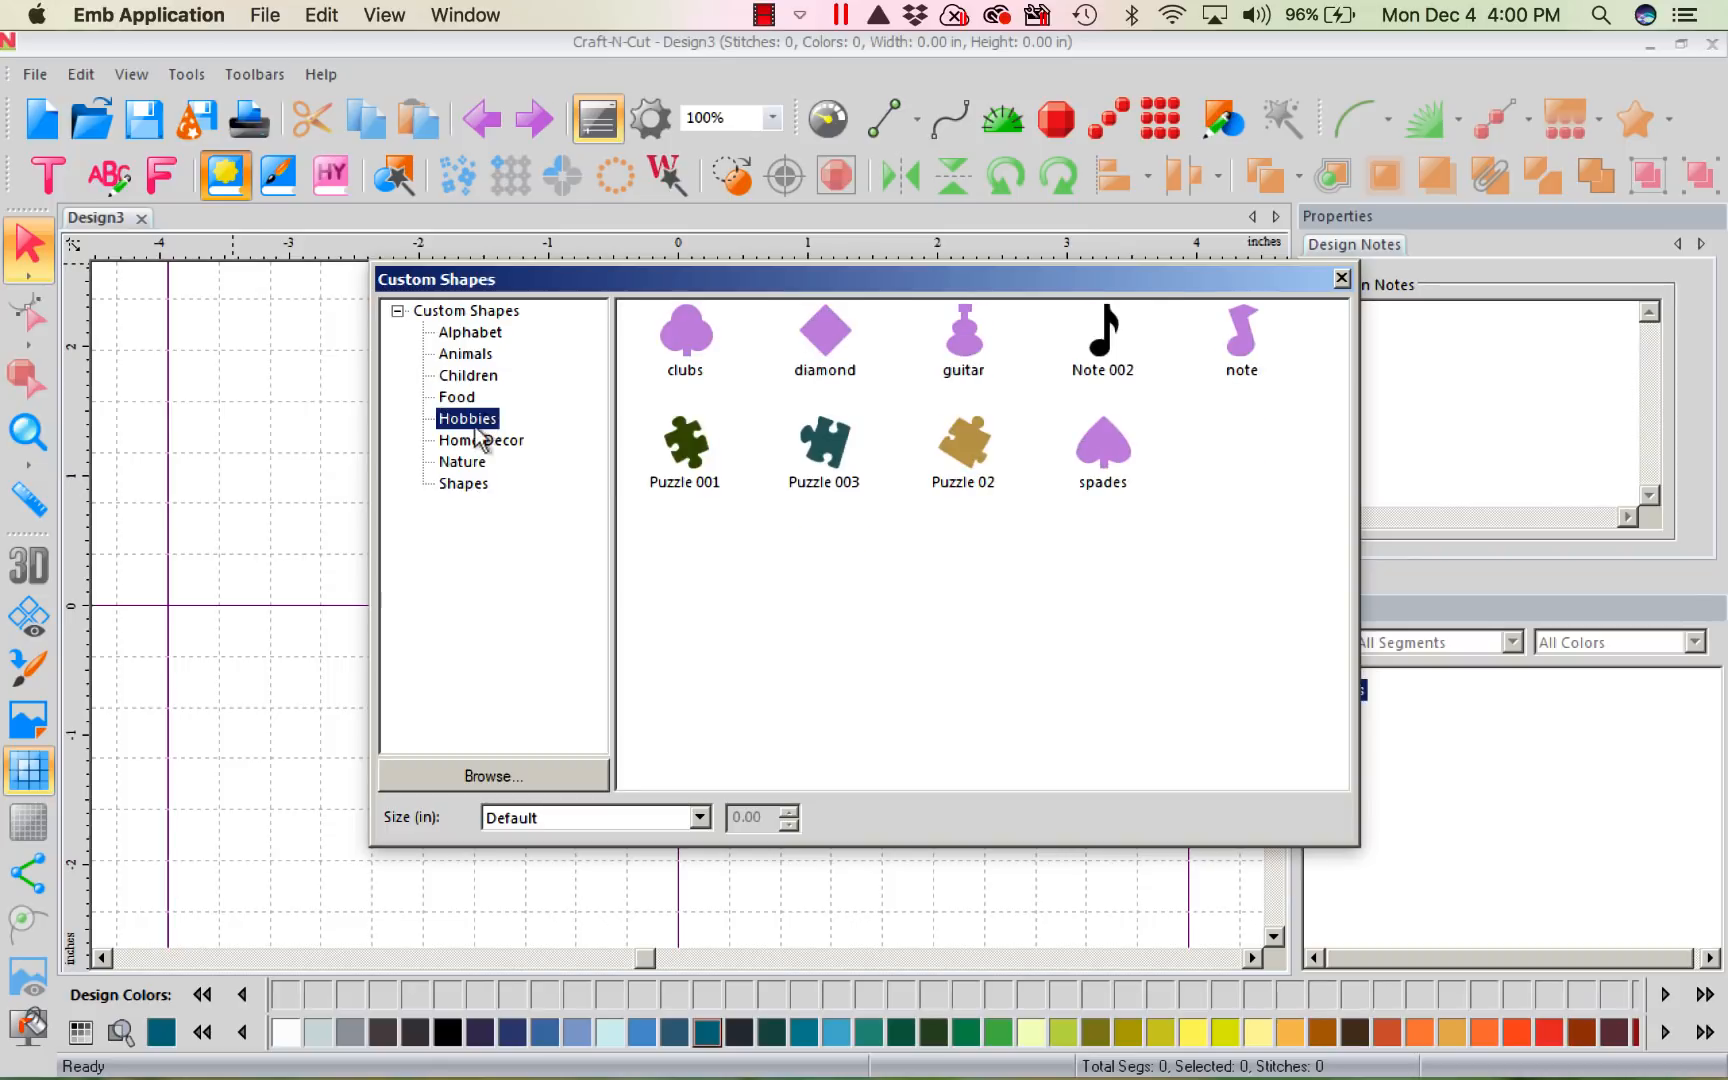
click(500, 441)
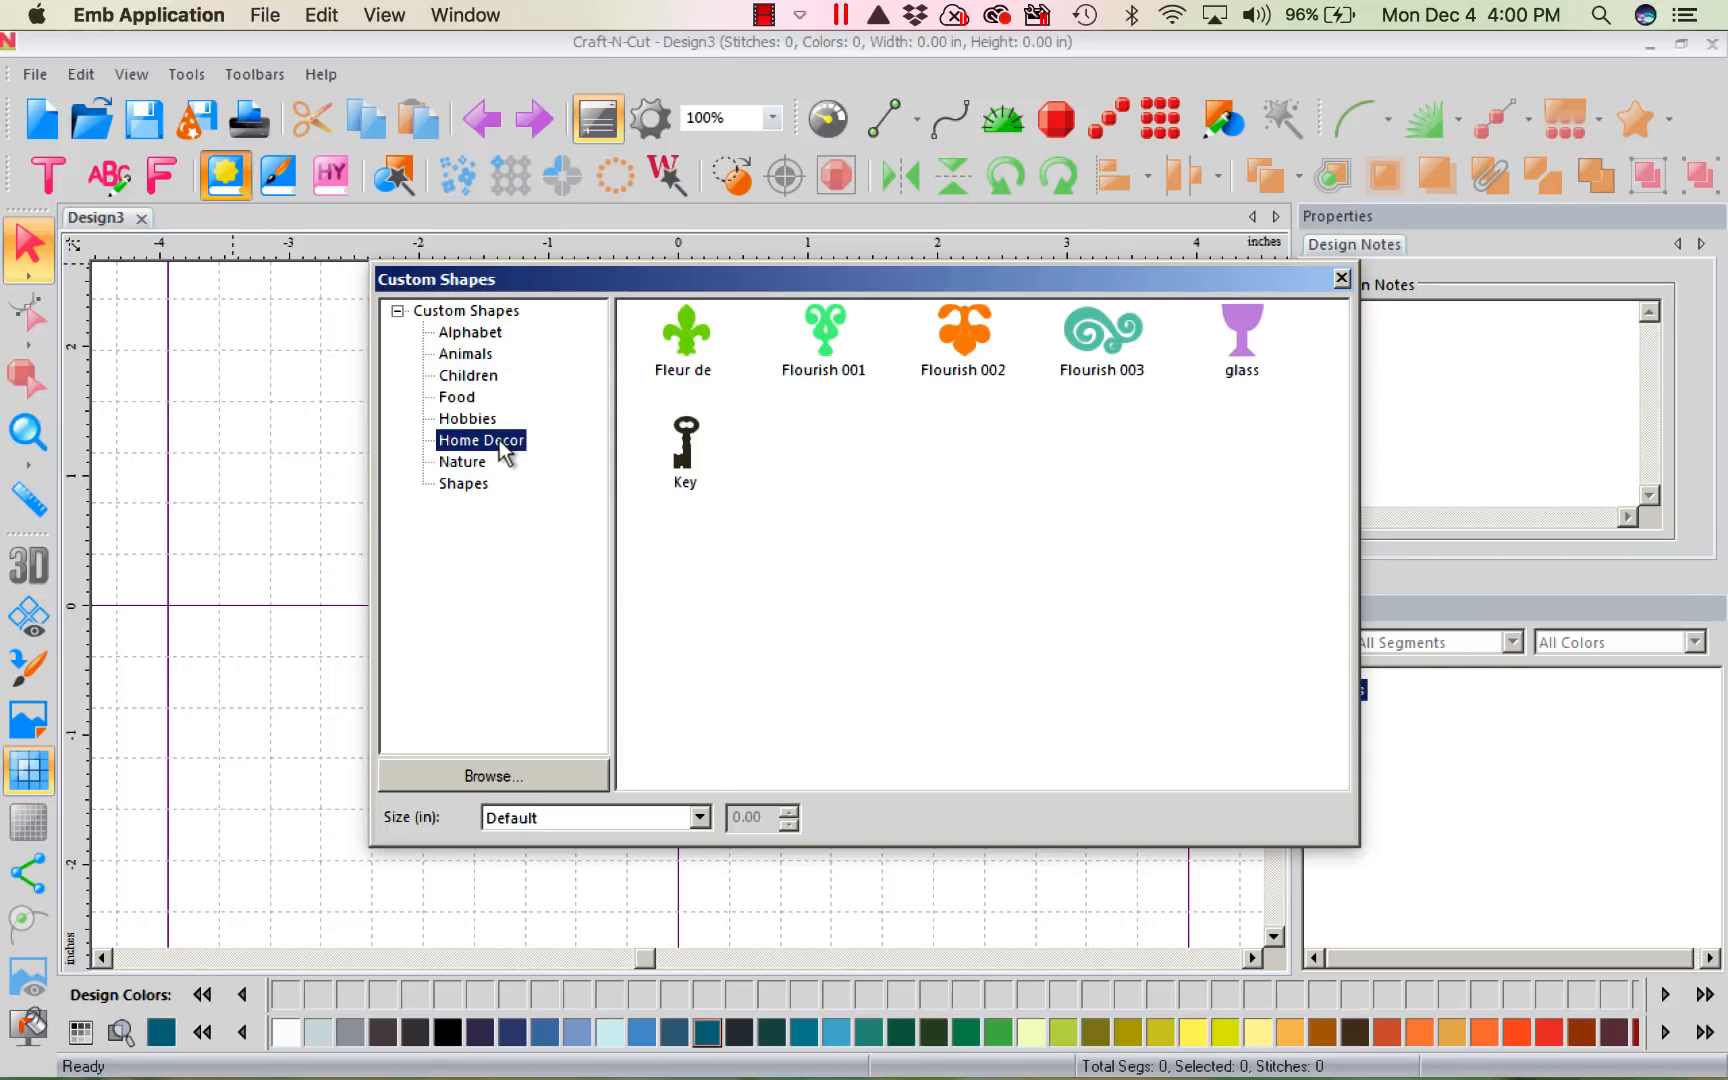
click(468, 463)
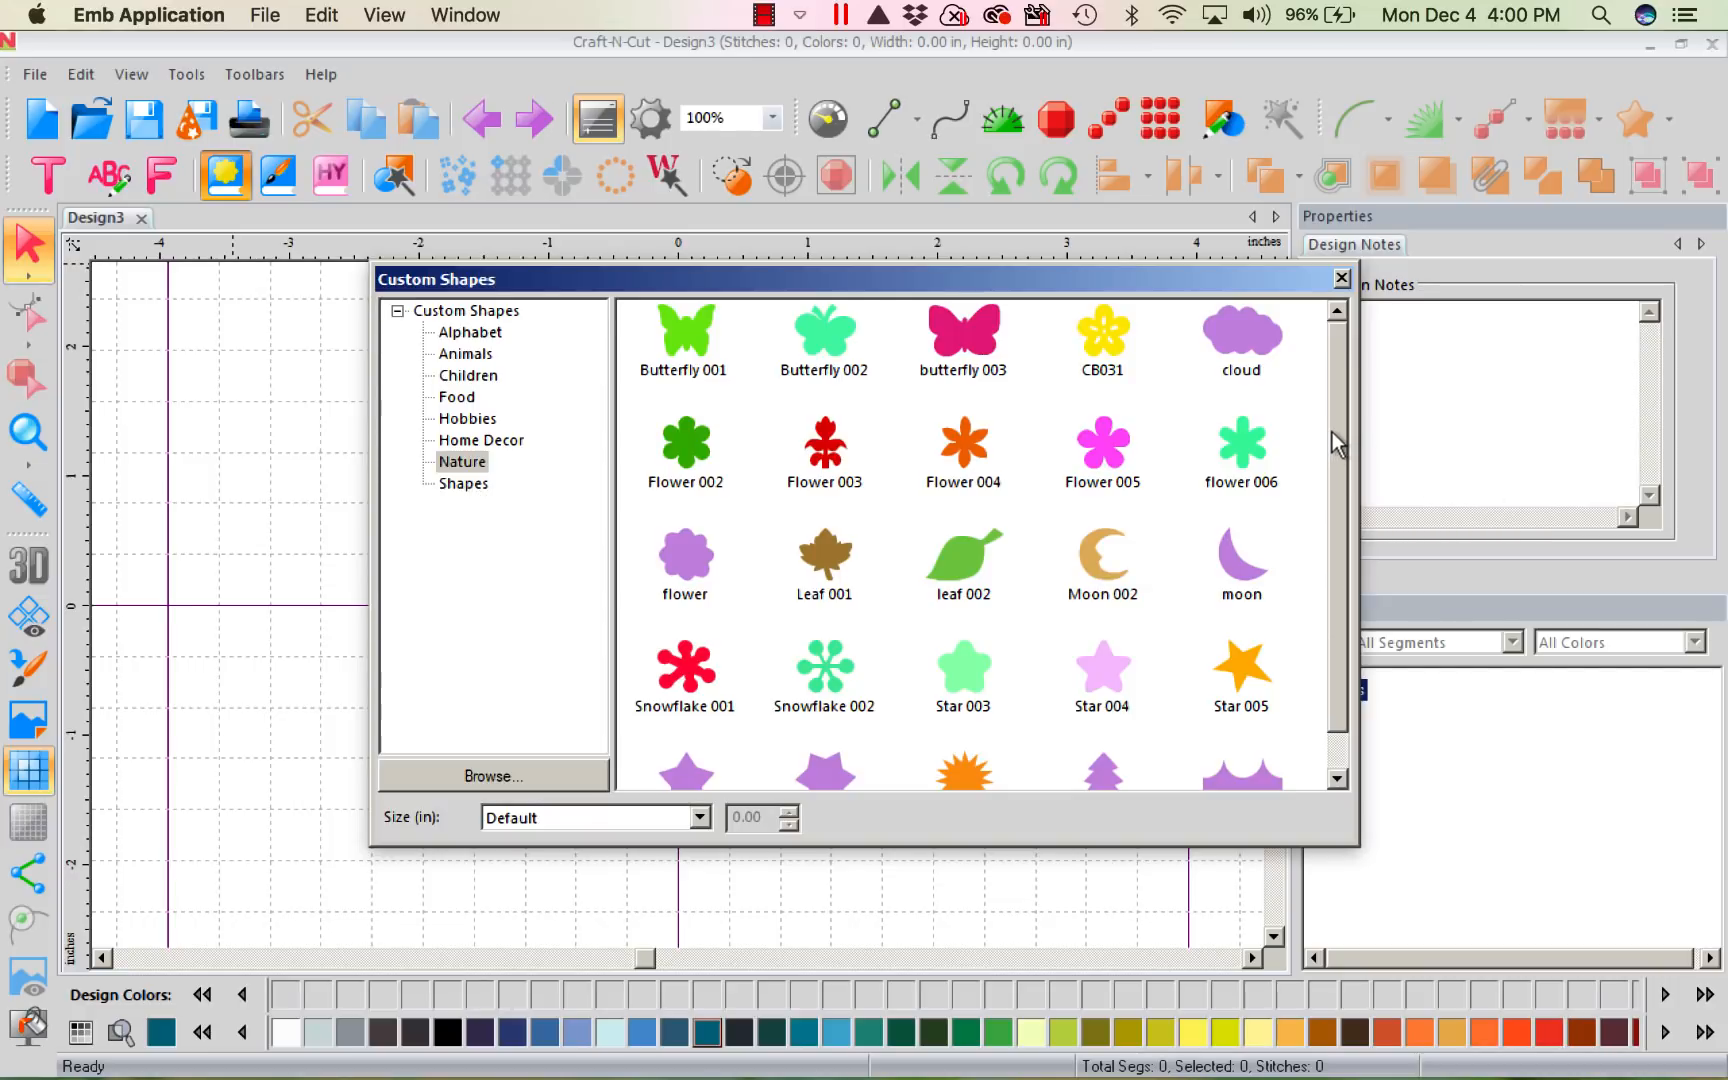
drag(1334, 434, 1341, 691)
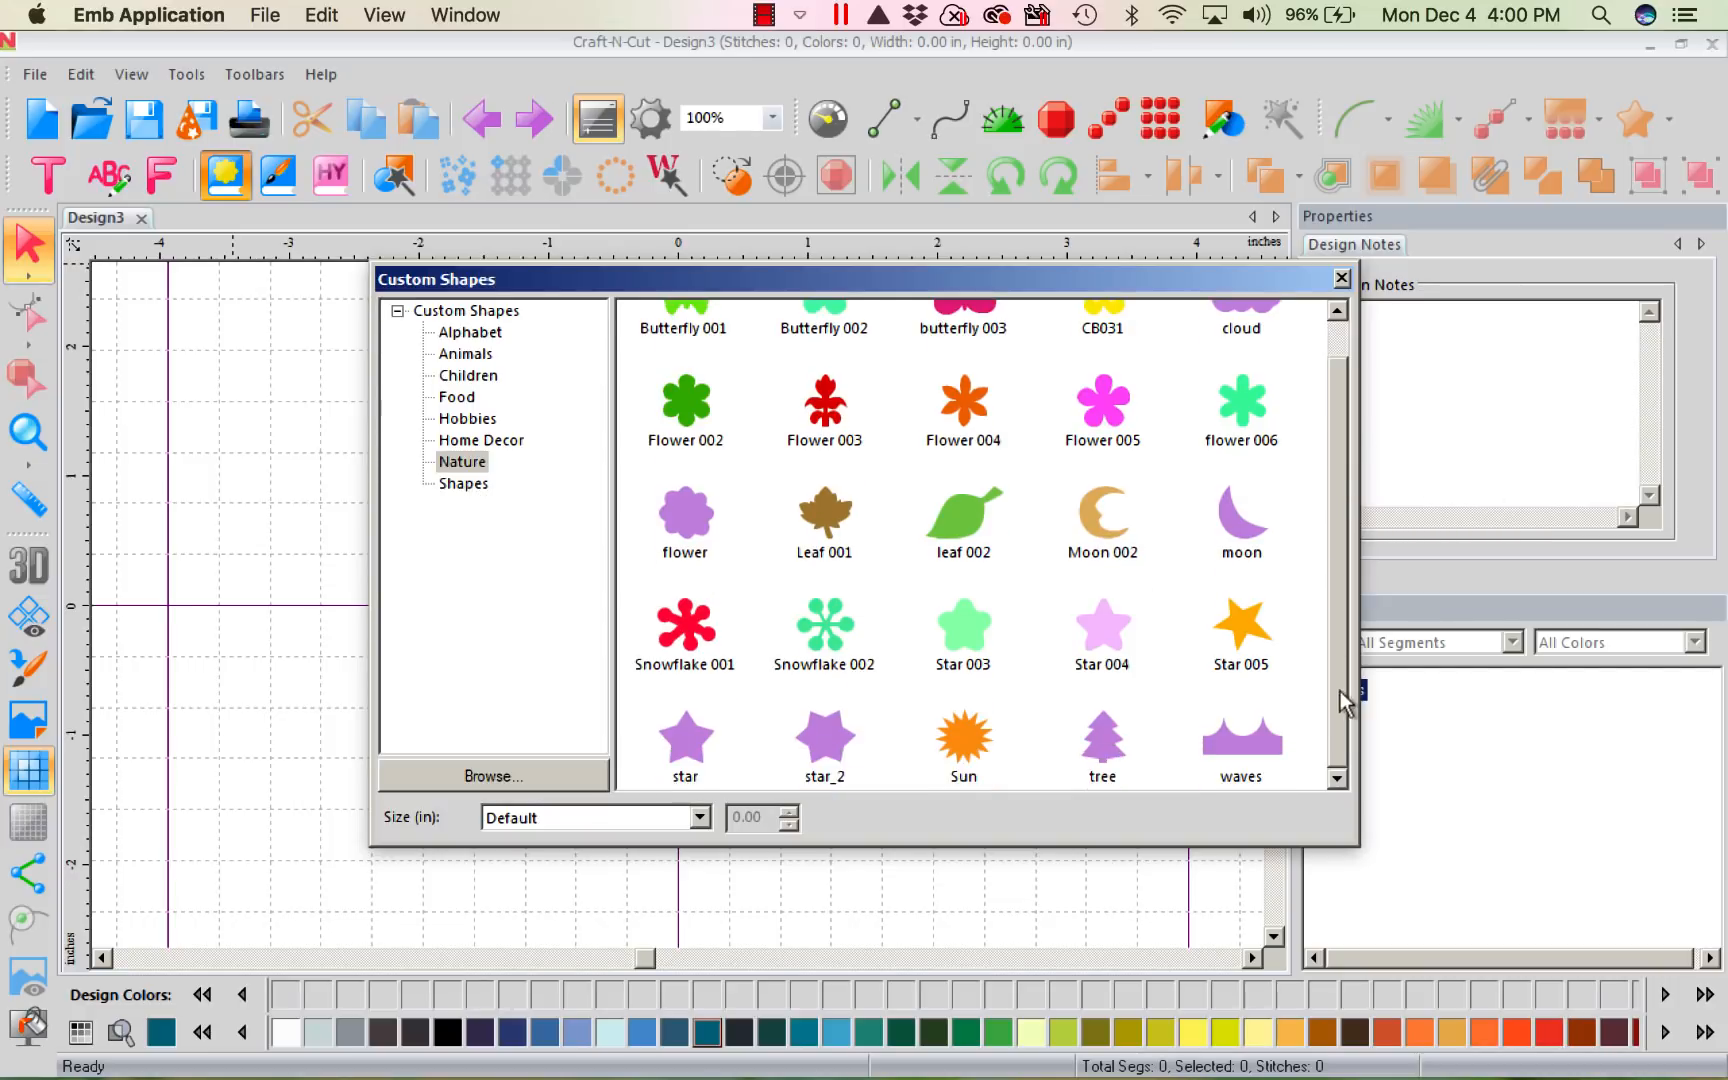
click(1342, 280)
- Browse the Artwork Library from Animals through Special Occasion and examine the artwork in each category
click(272, 185)
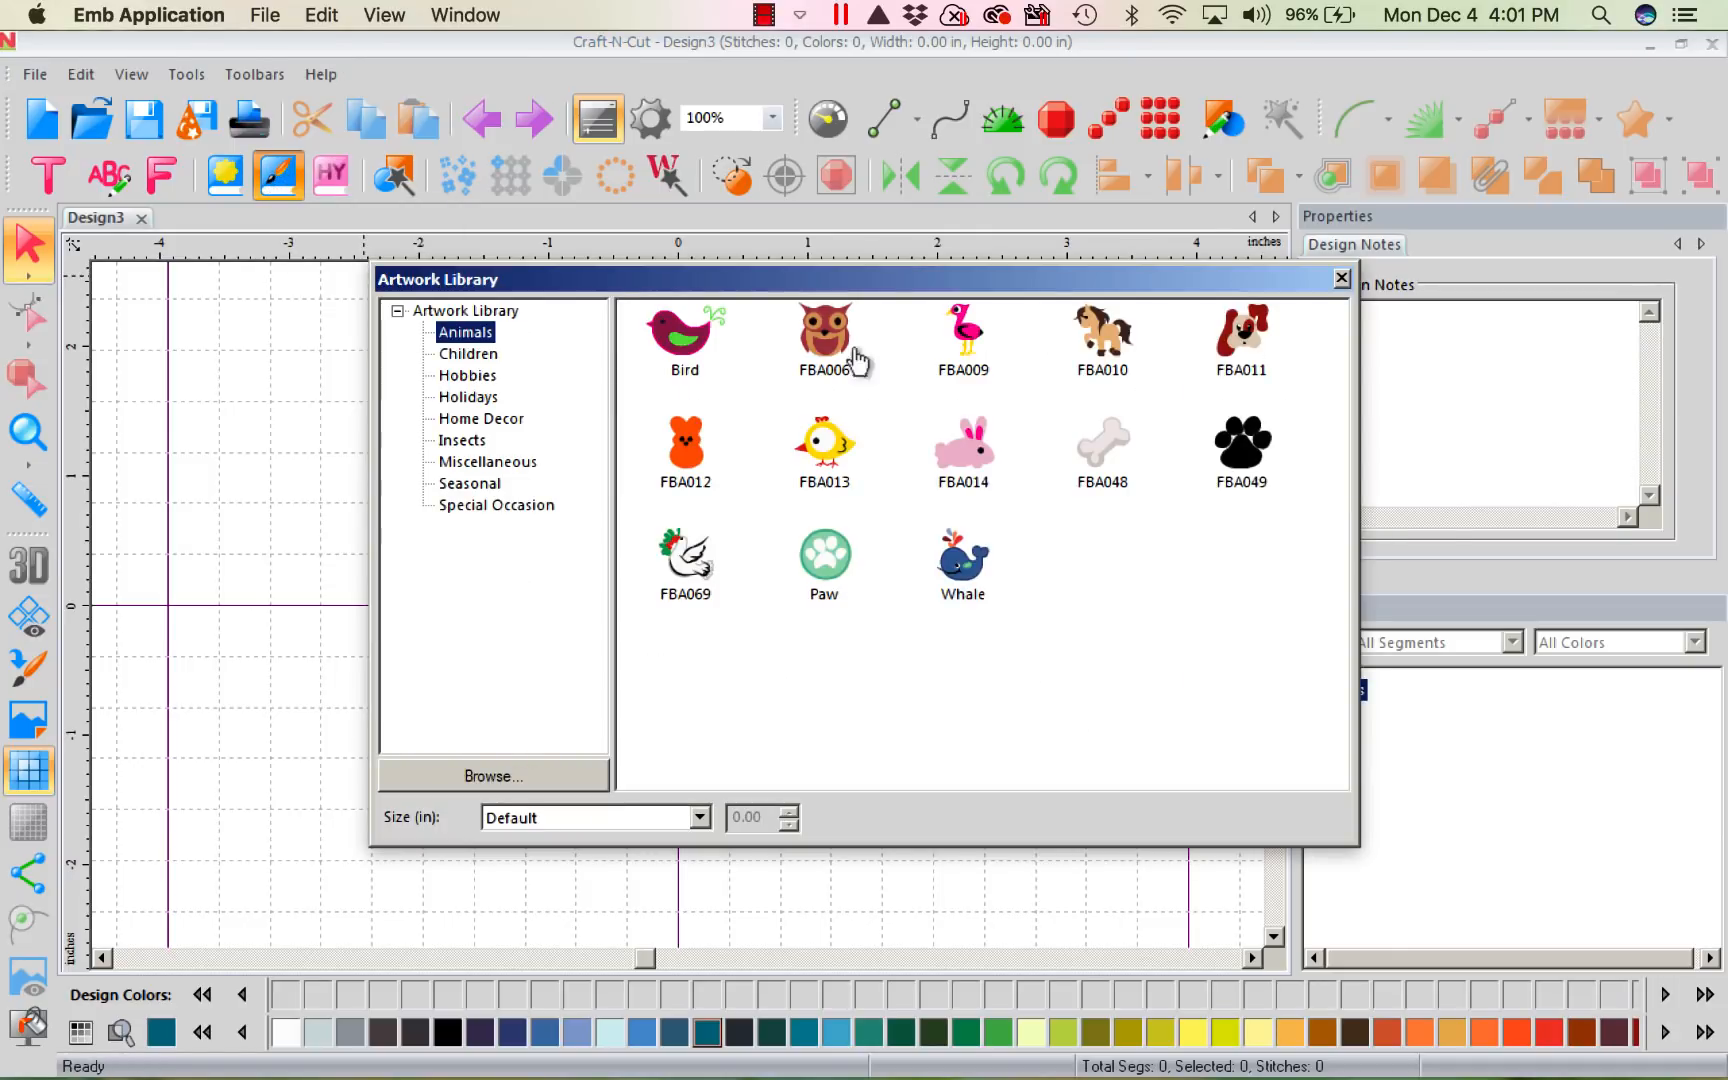
click(485, 360)
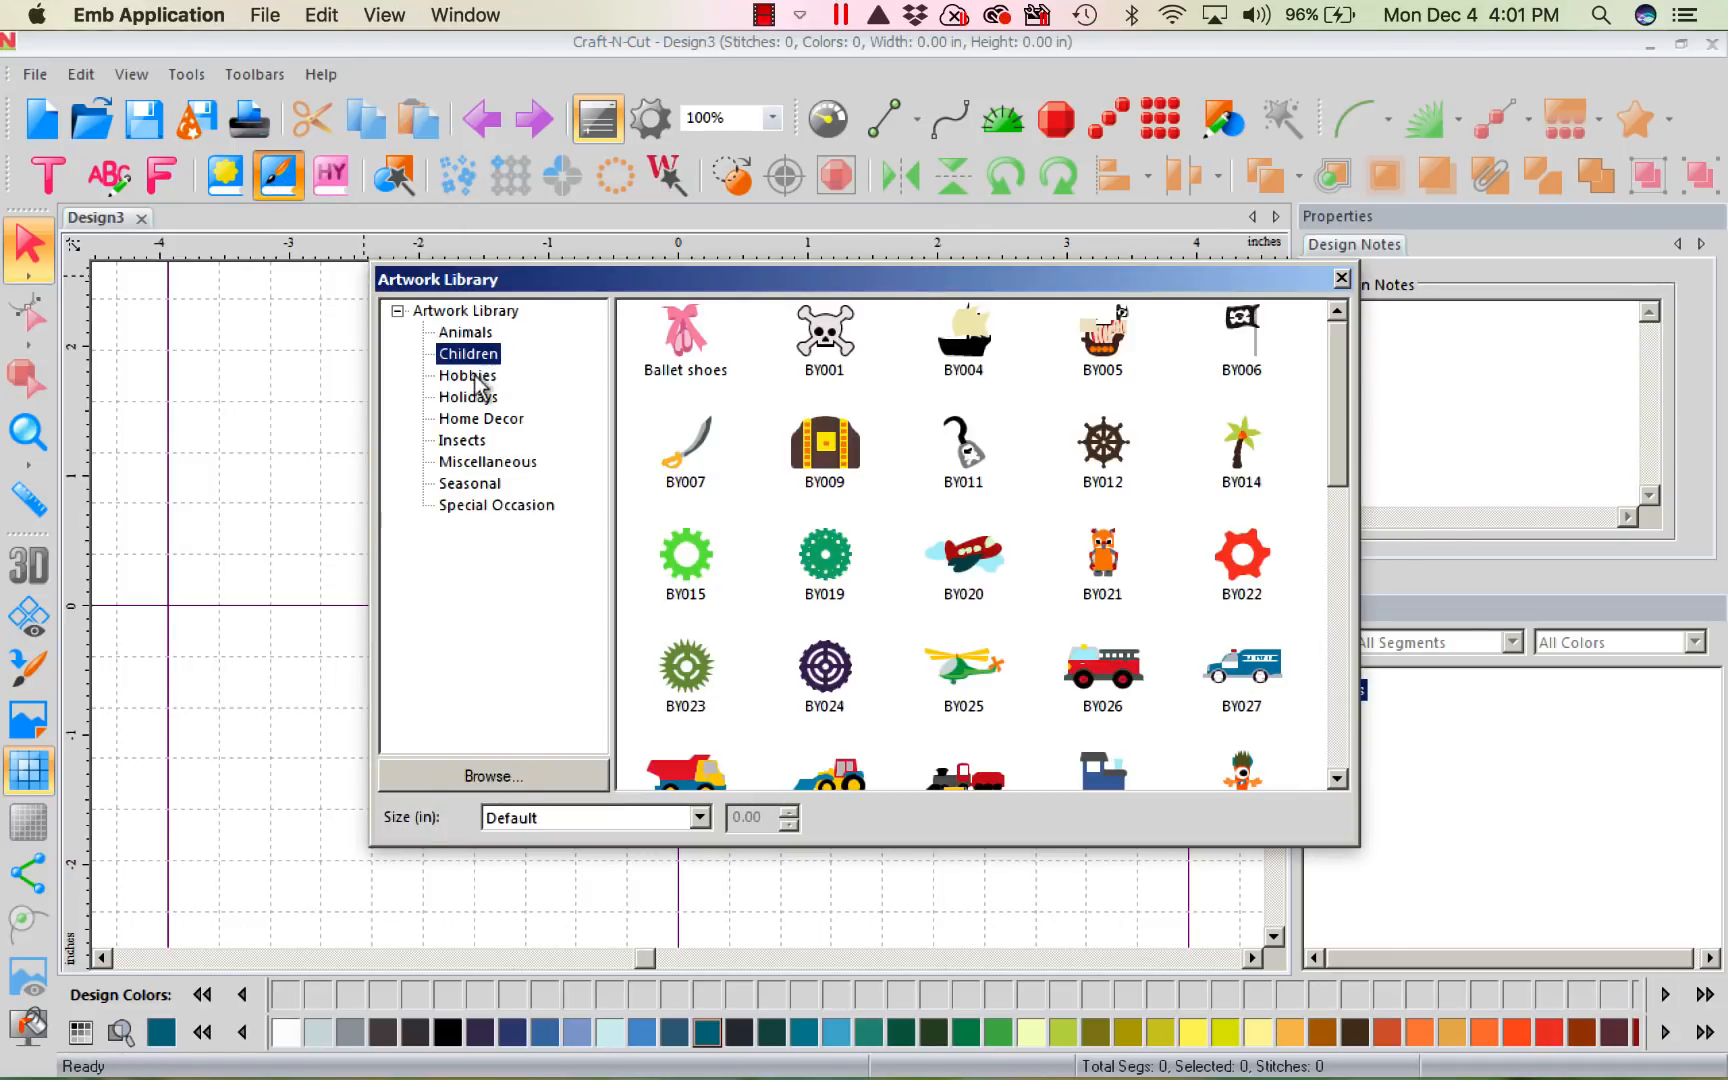
click(479, 382)
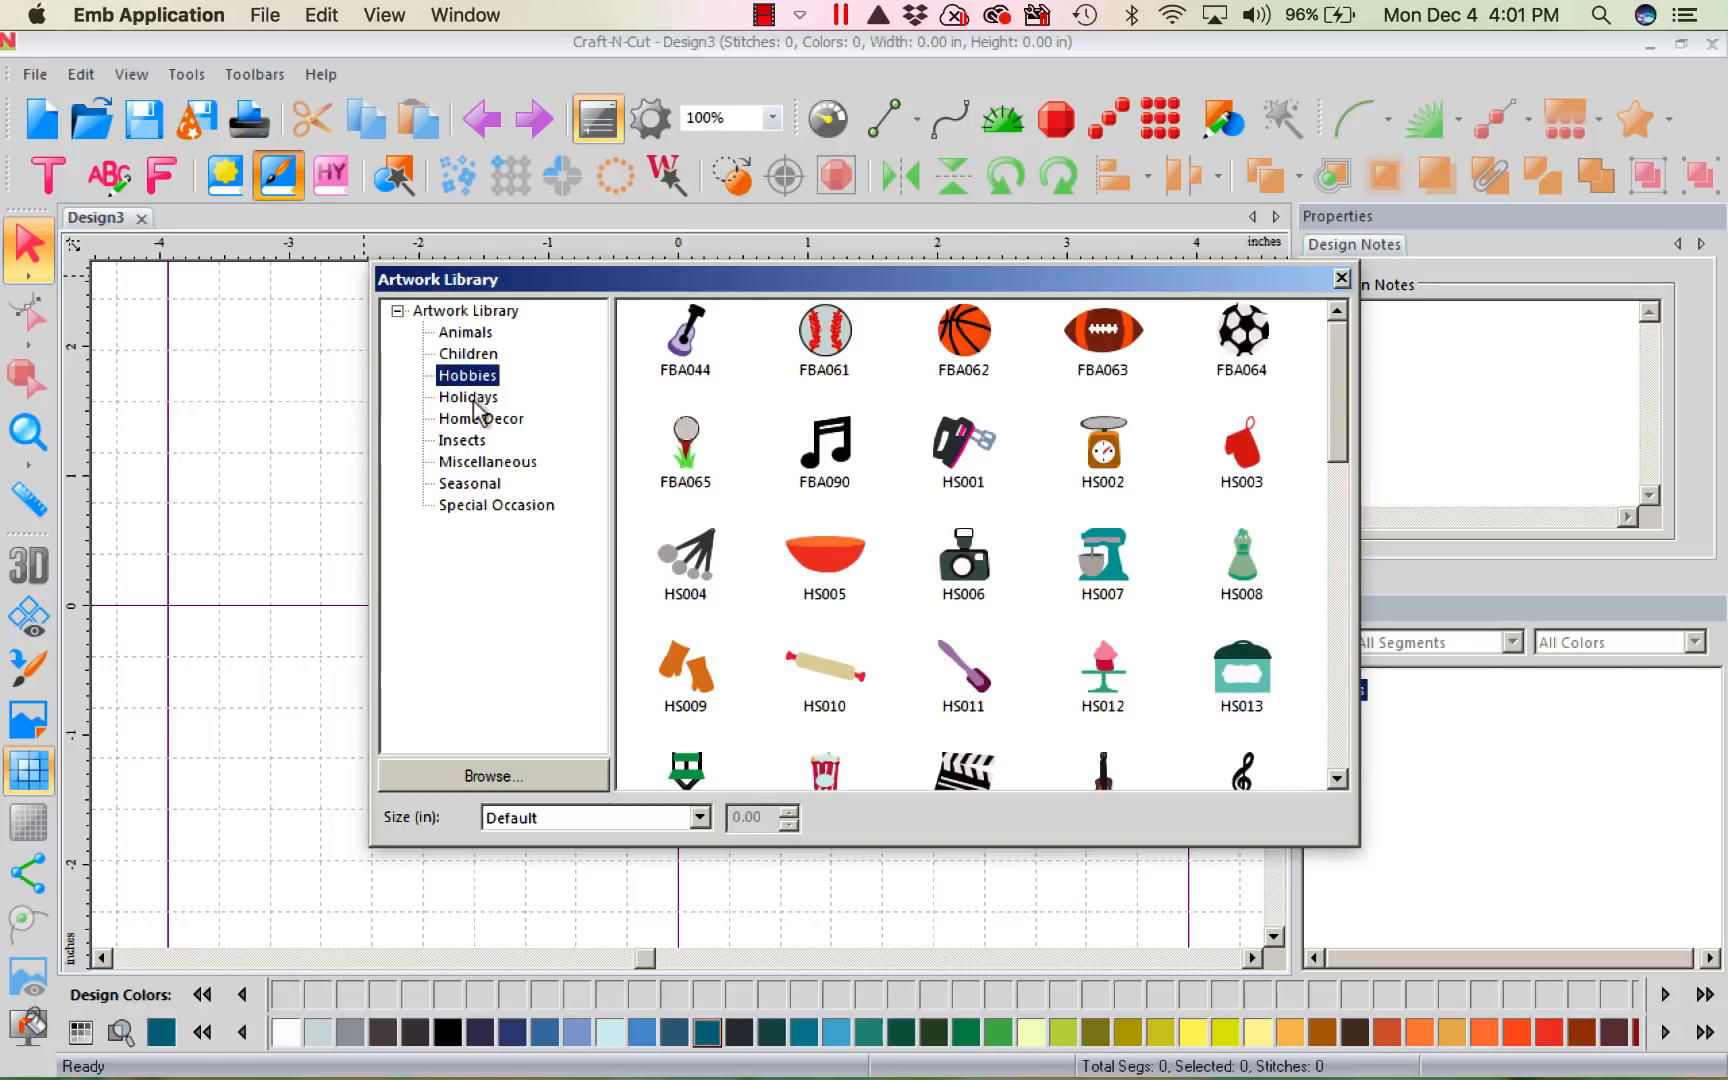
click(477, 400)
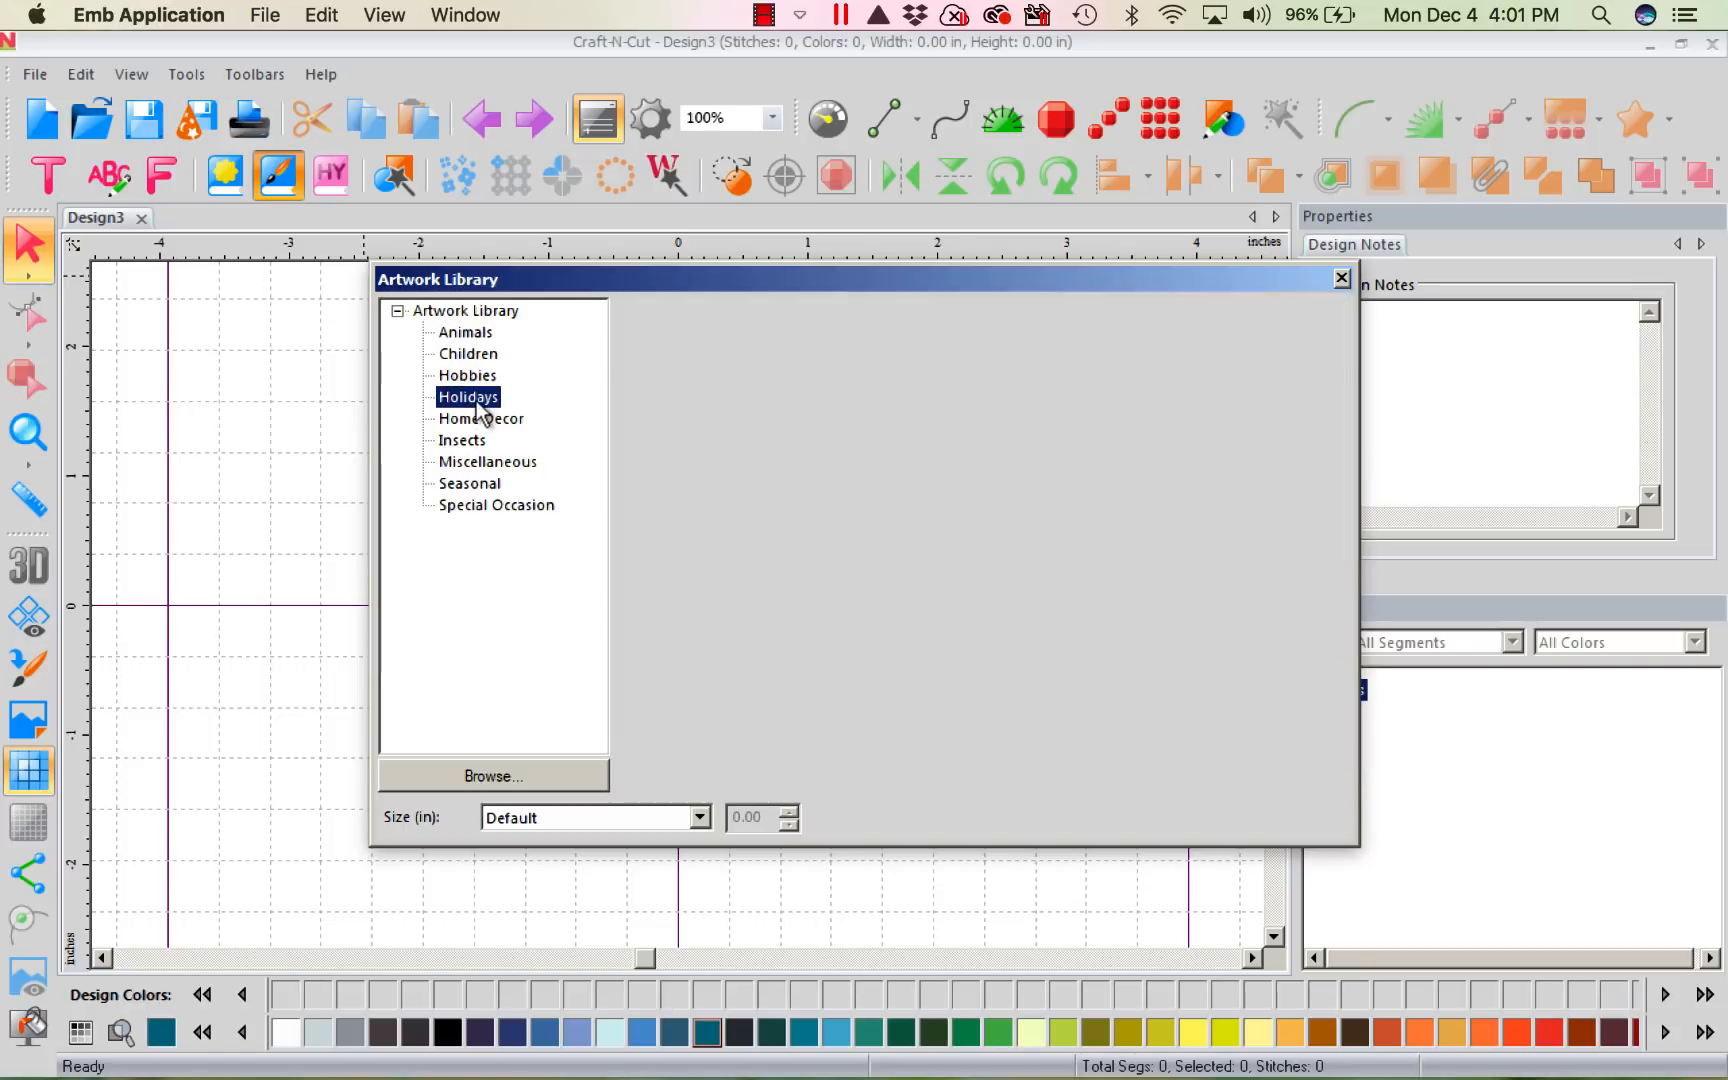
click(485, 421)
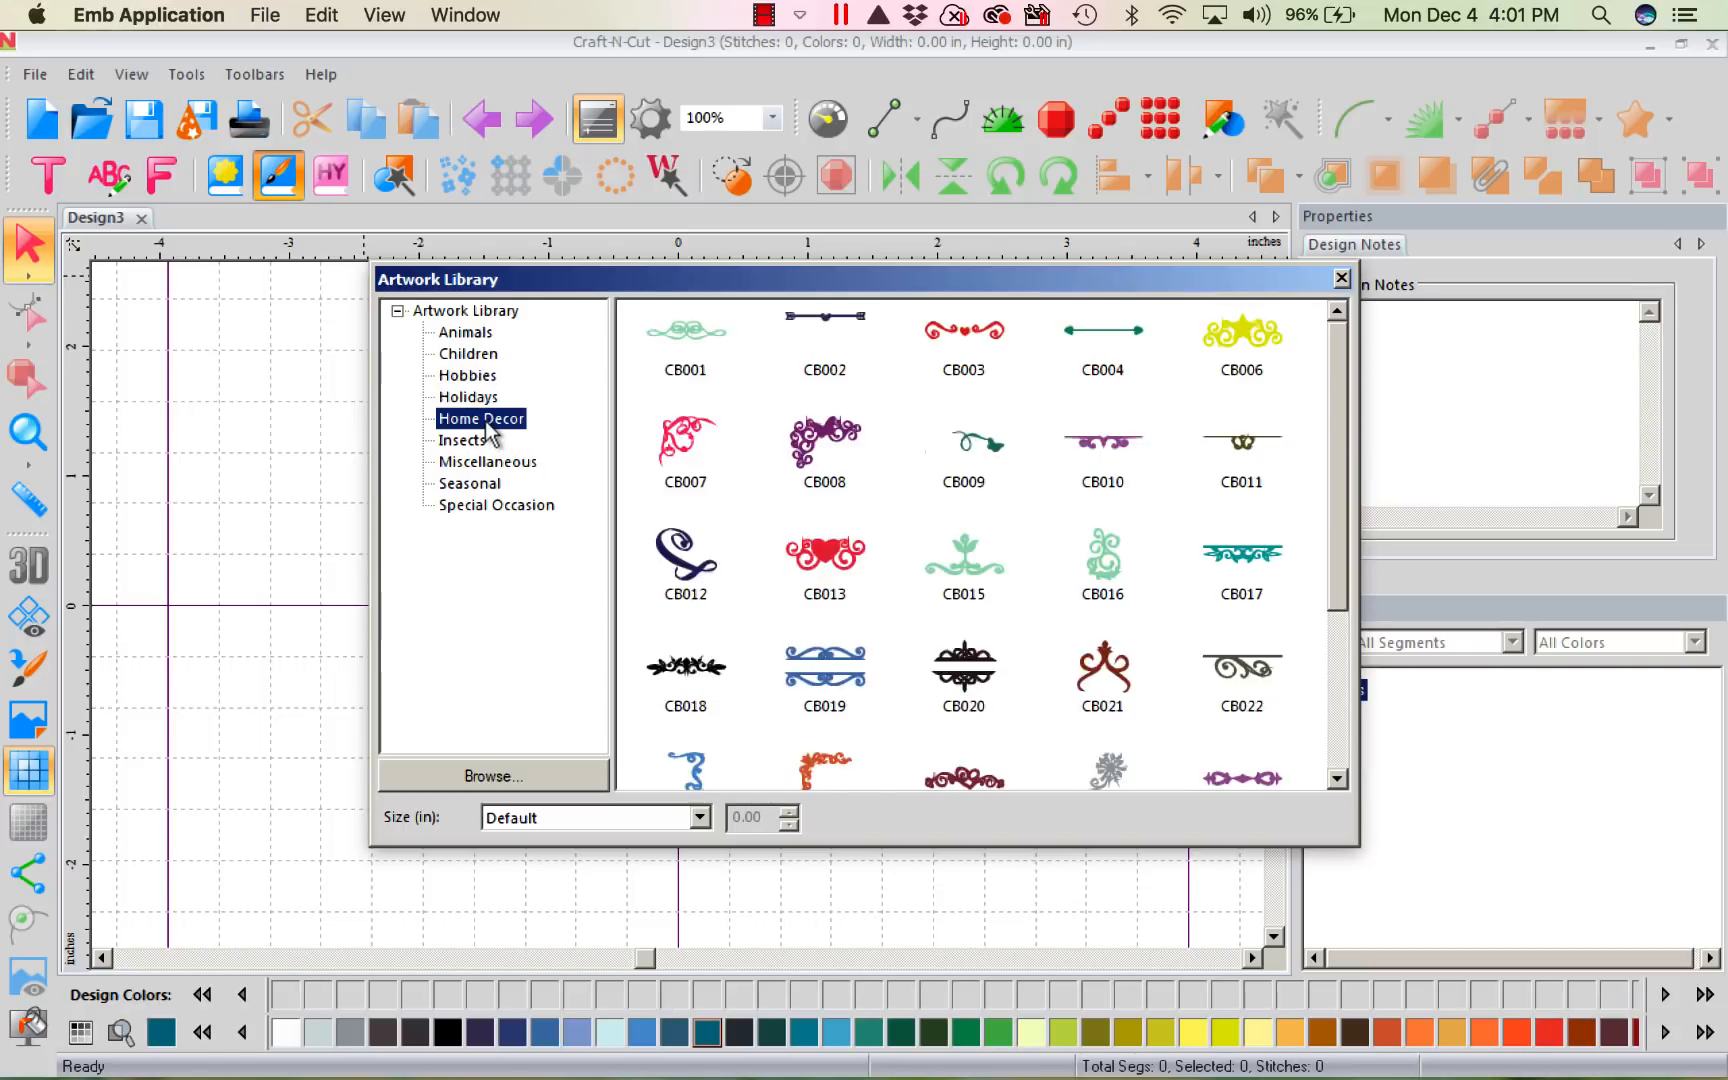
click(470, 445)
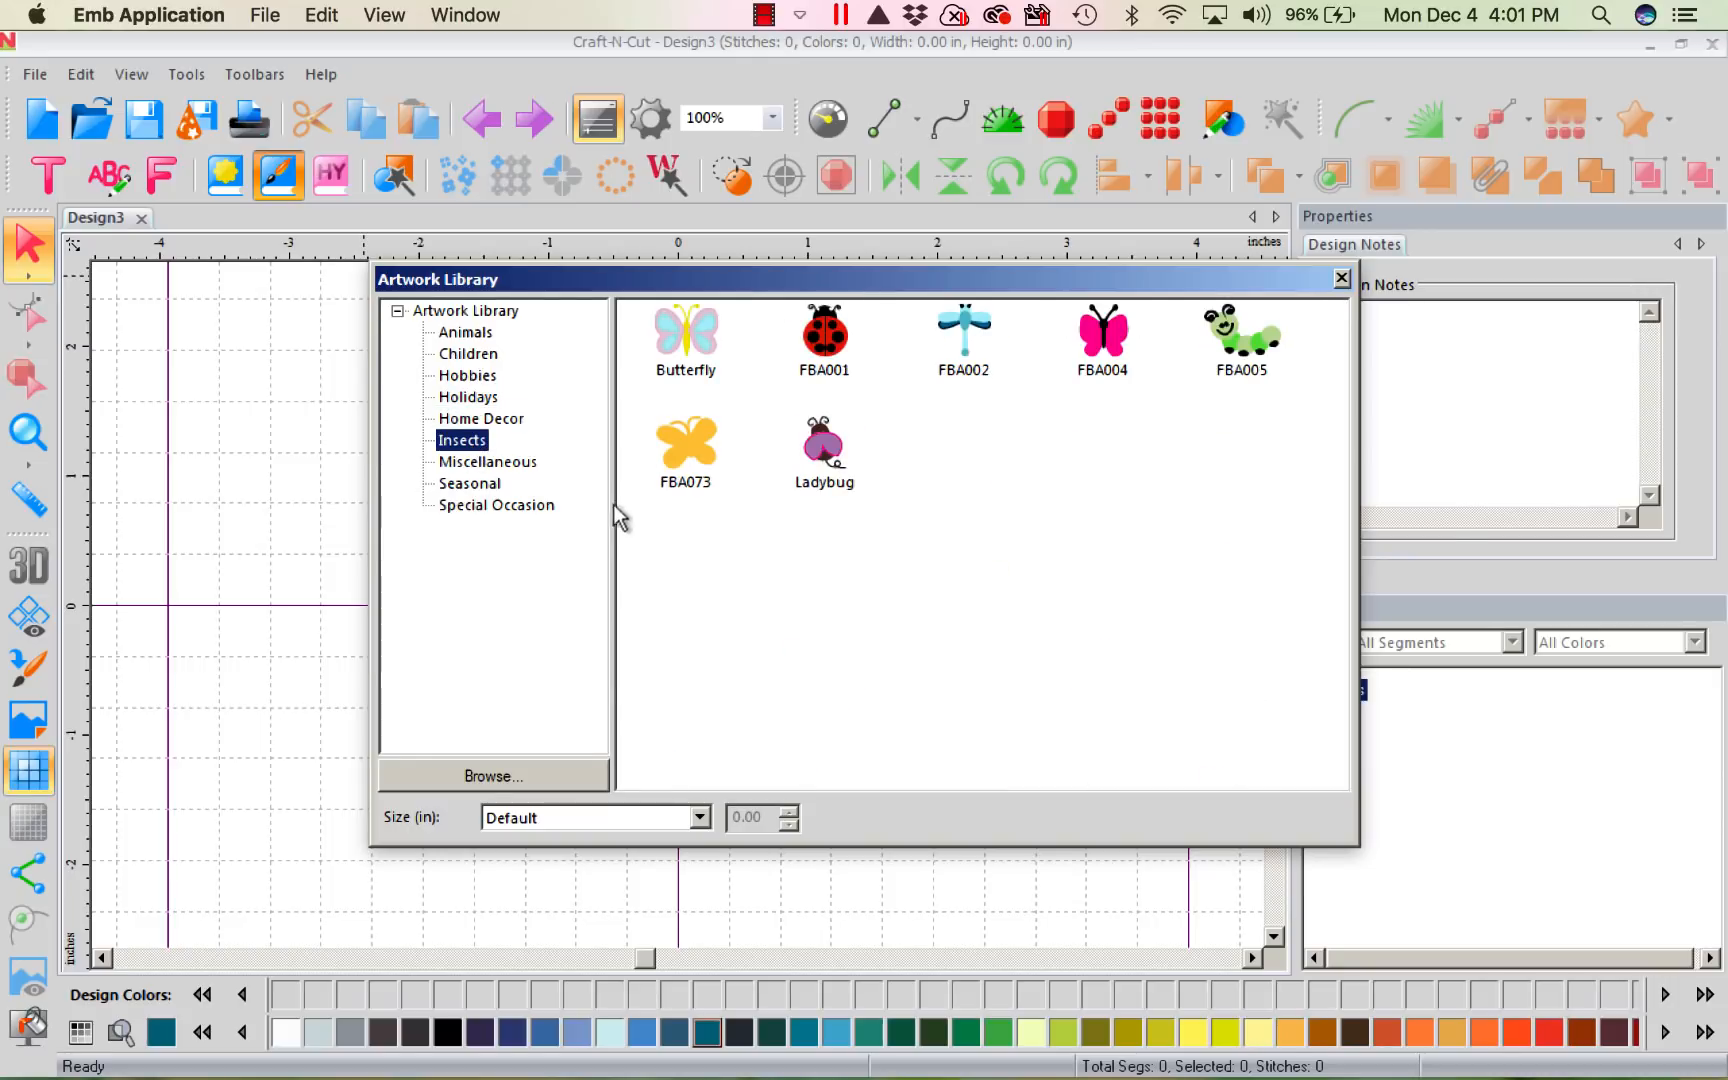
click(528, 466)
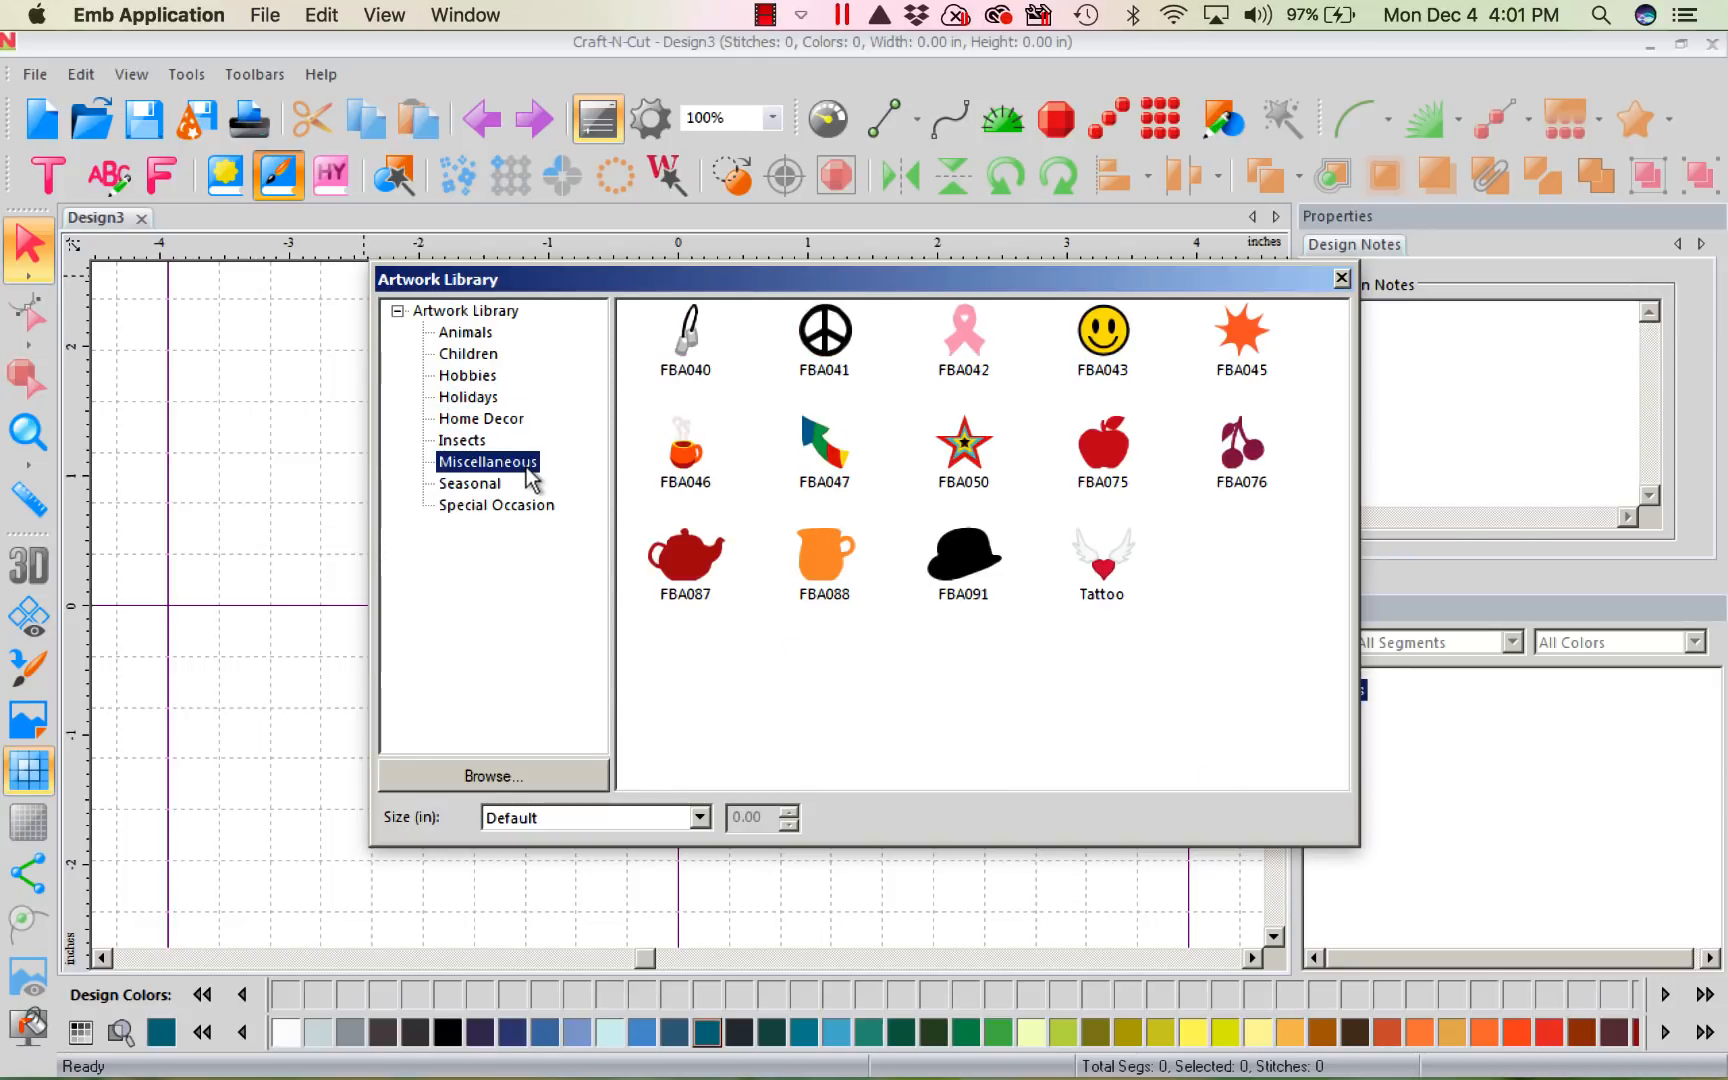
click(486, 486)
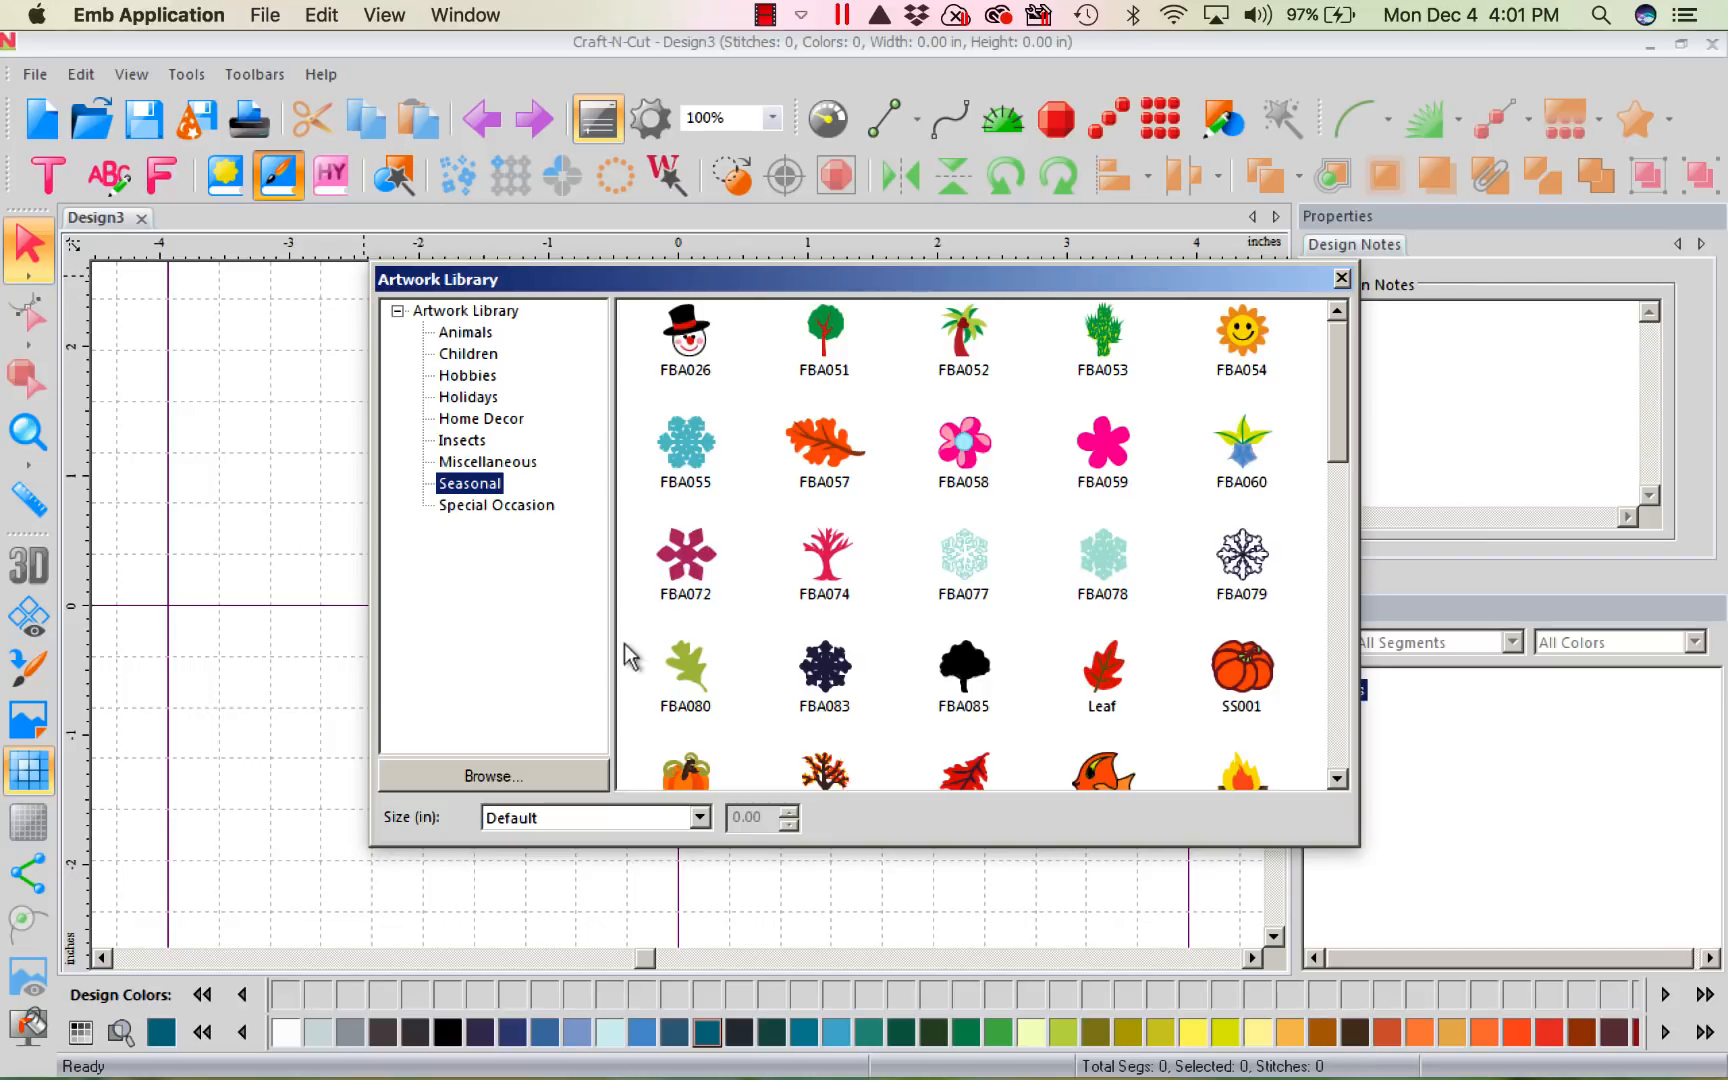
click(541, 509)
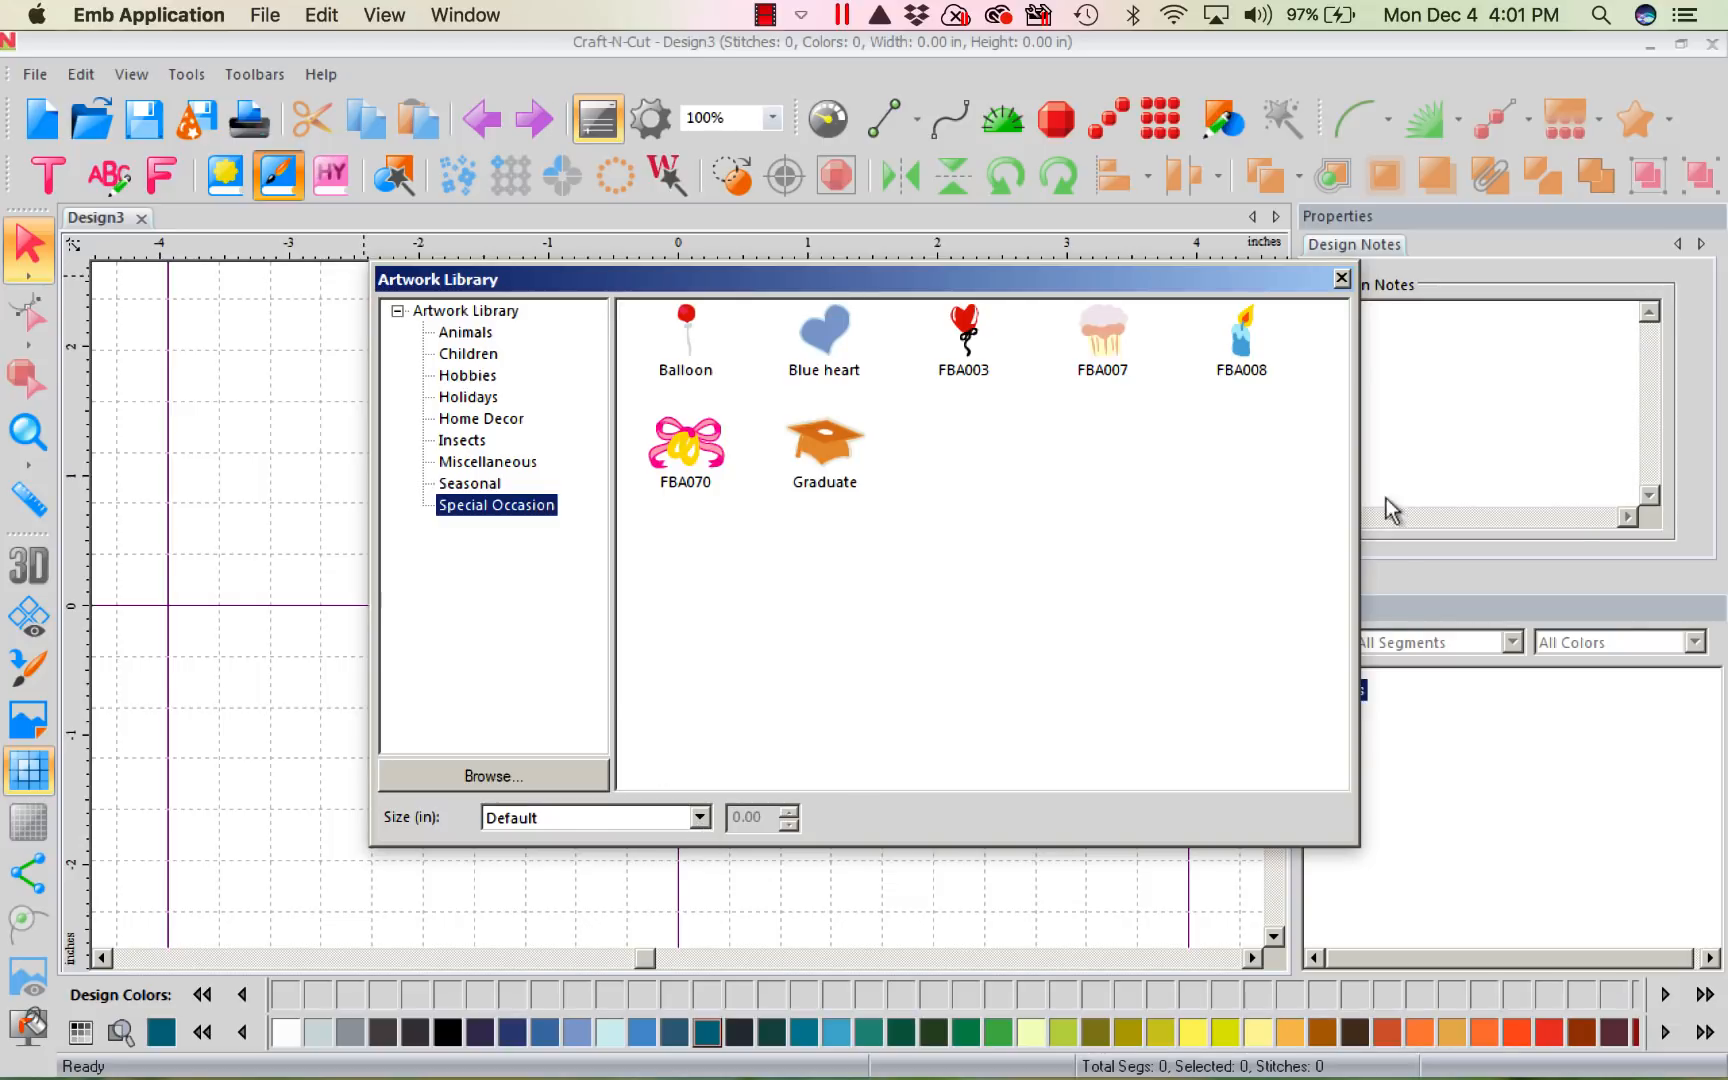
click(1341, 278)
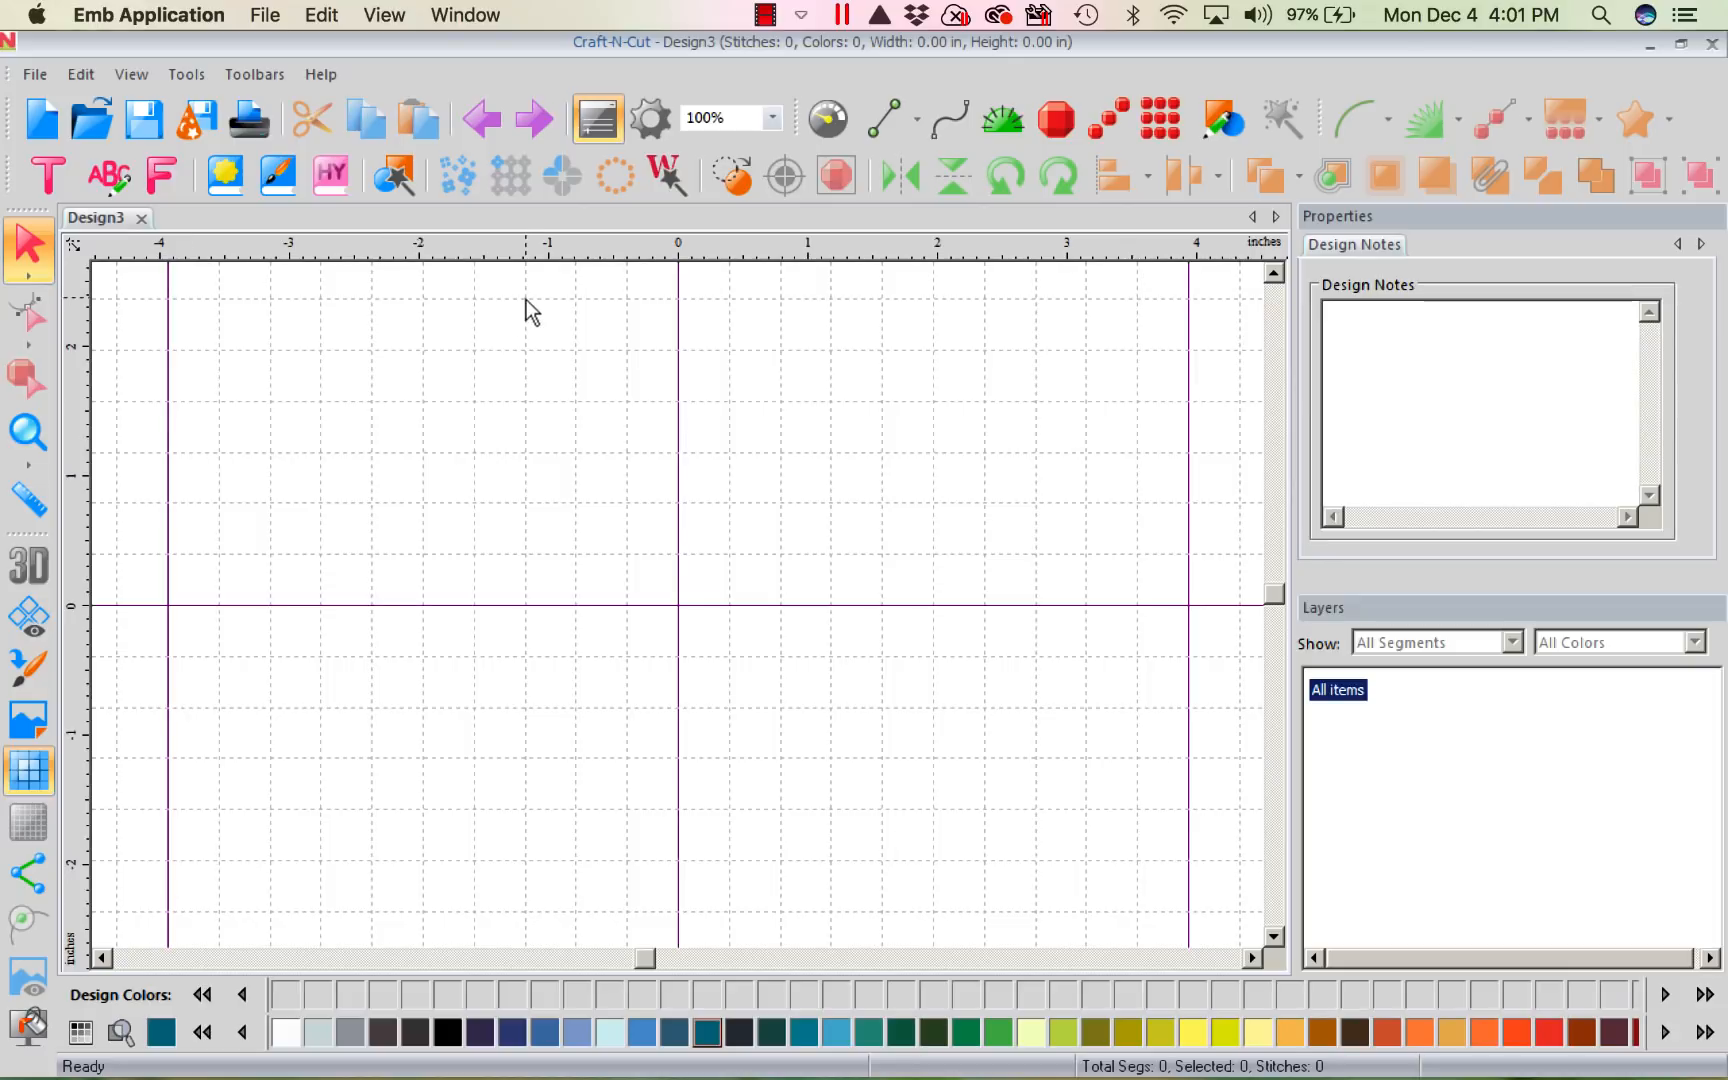
- Insert the Crown 002 shape from the Children custom shapes and set its width to 5 inches
click(224, 176)
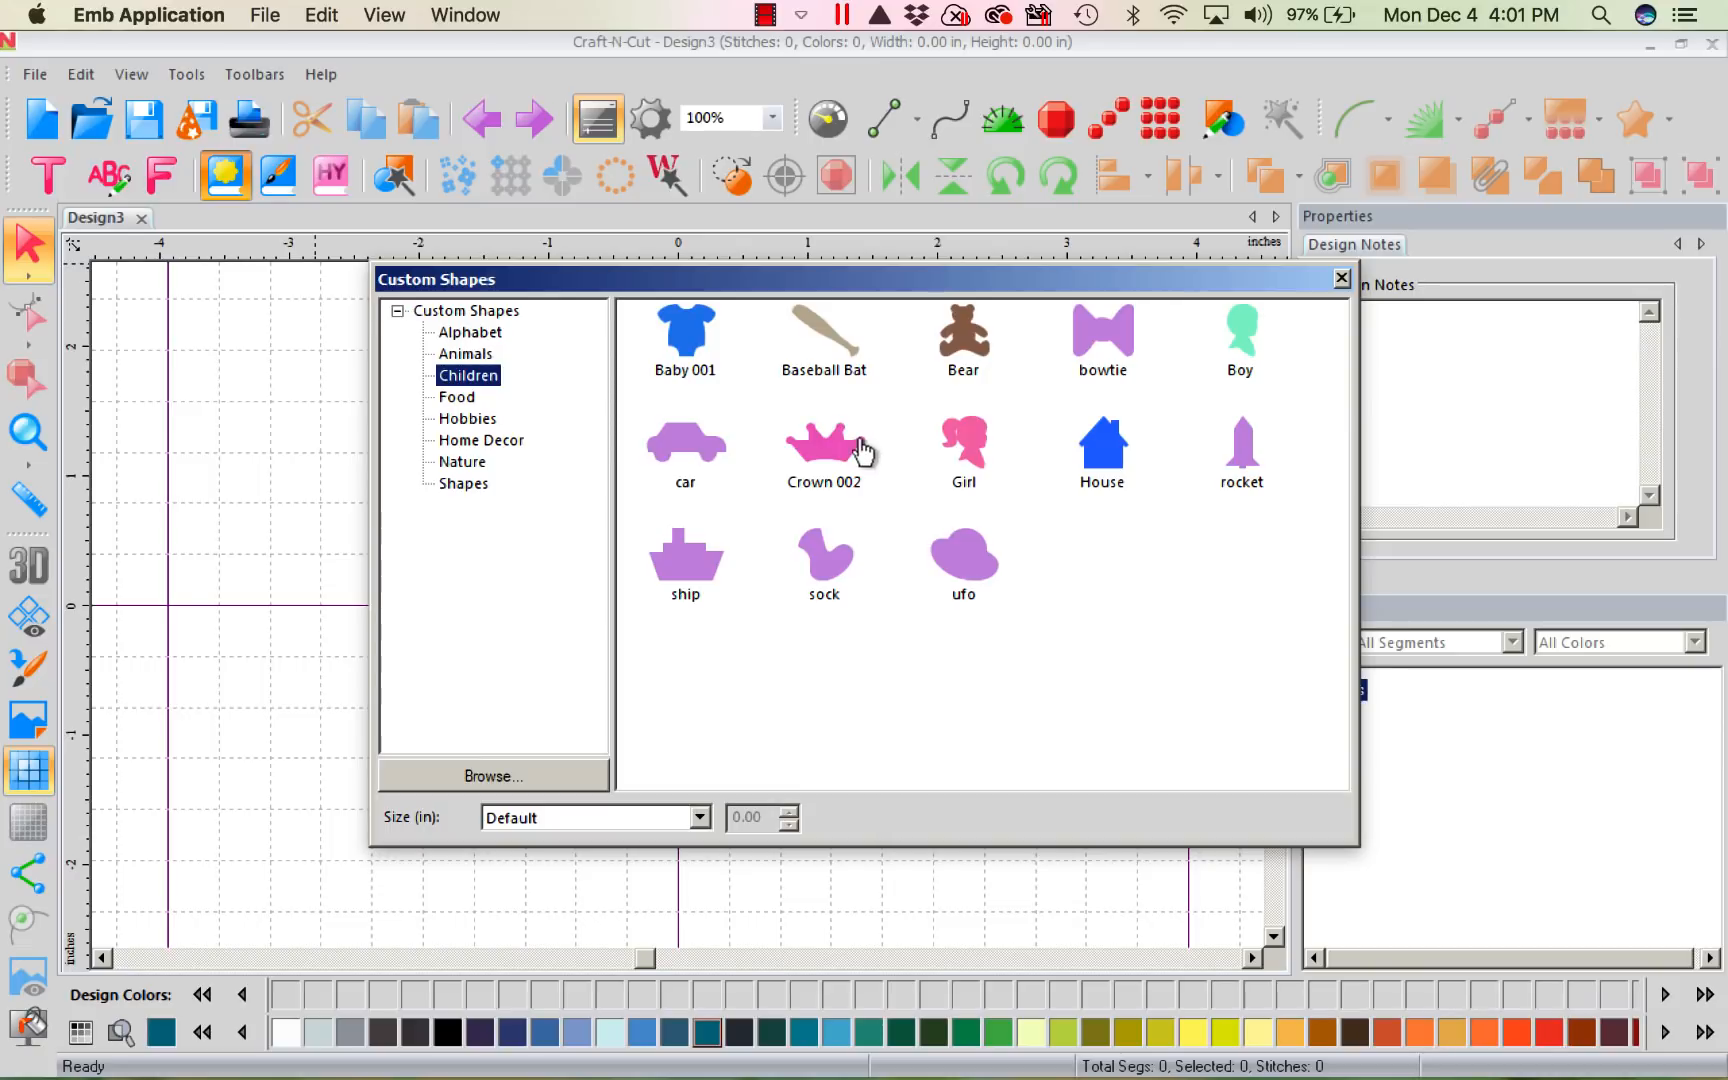
double_click(840, 466)
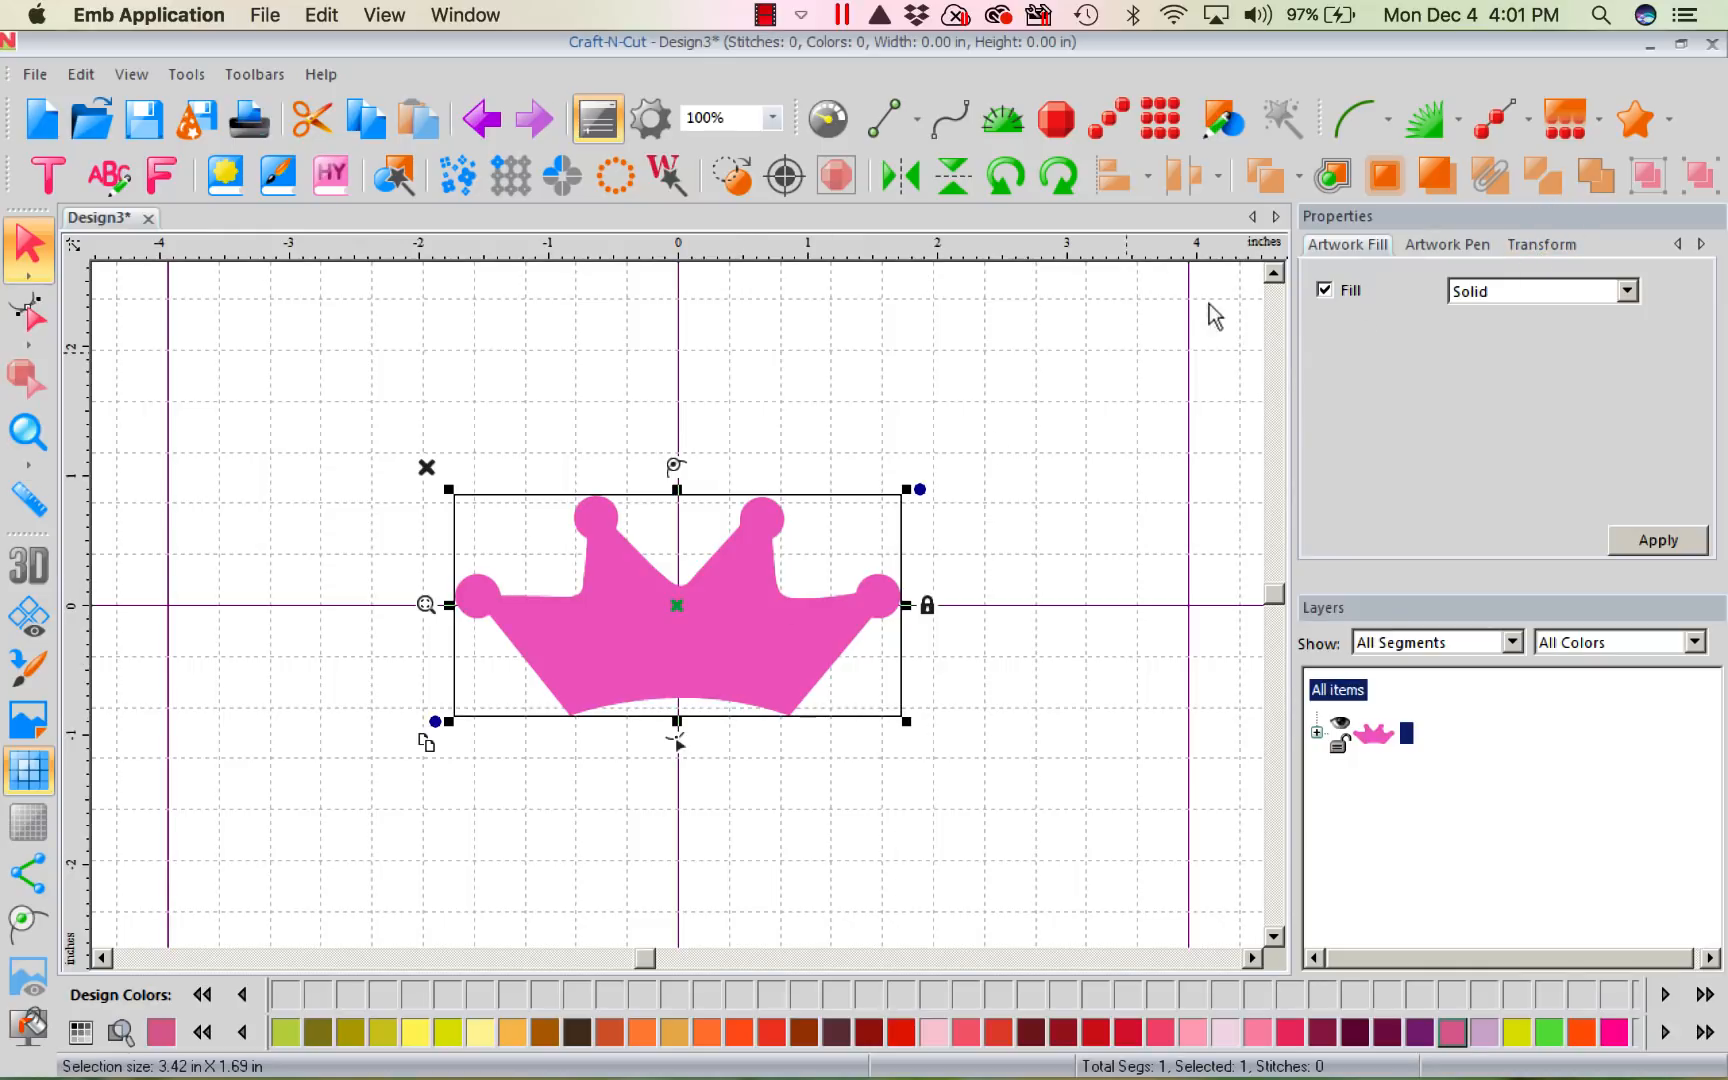
click(1525, 246)
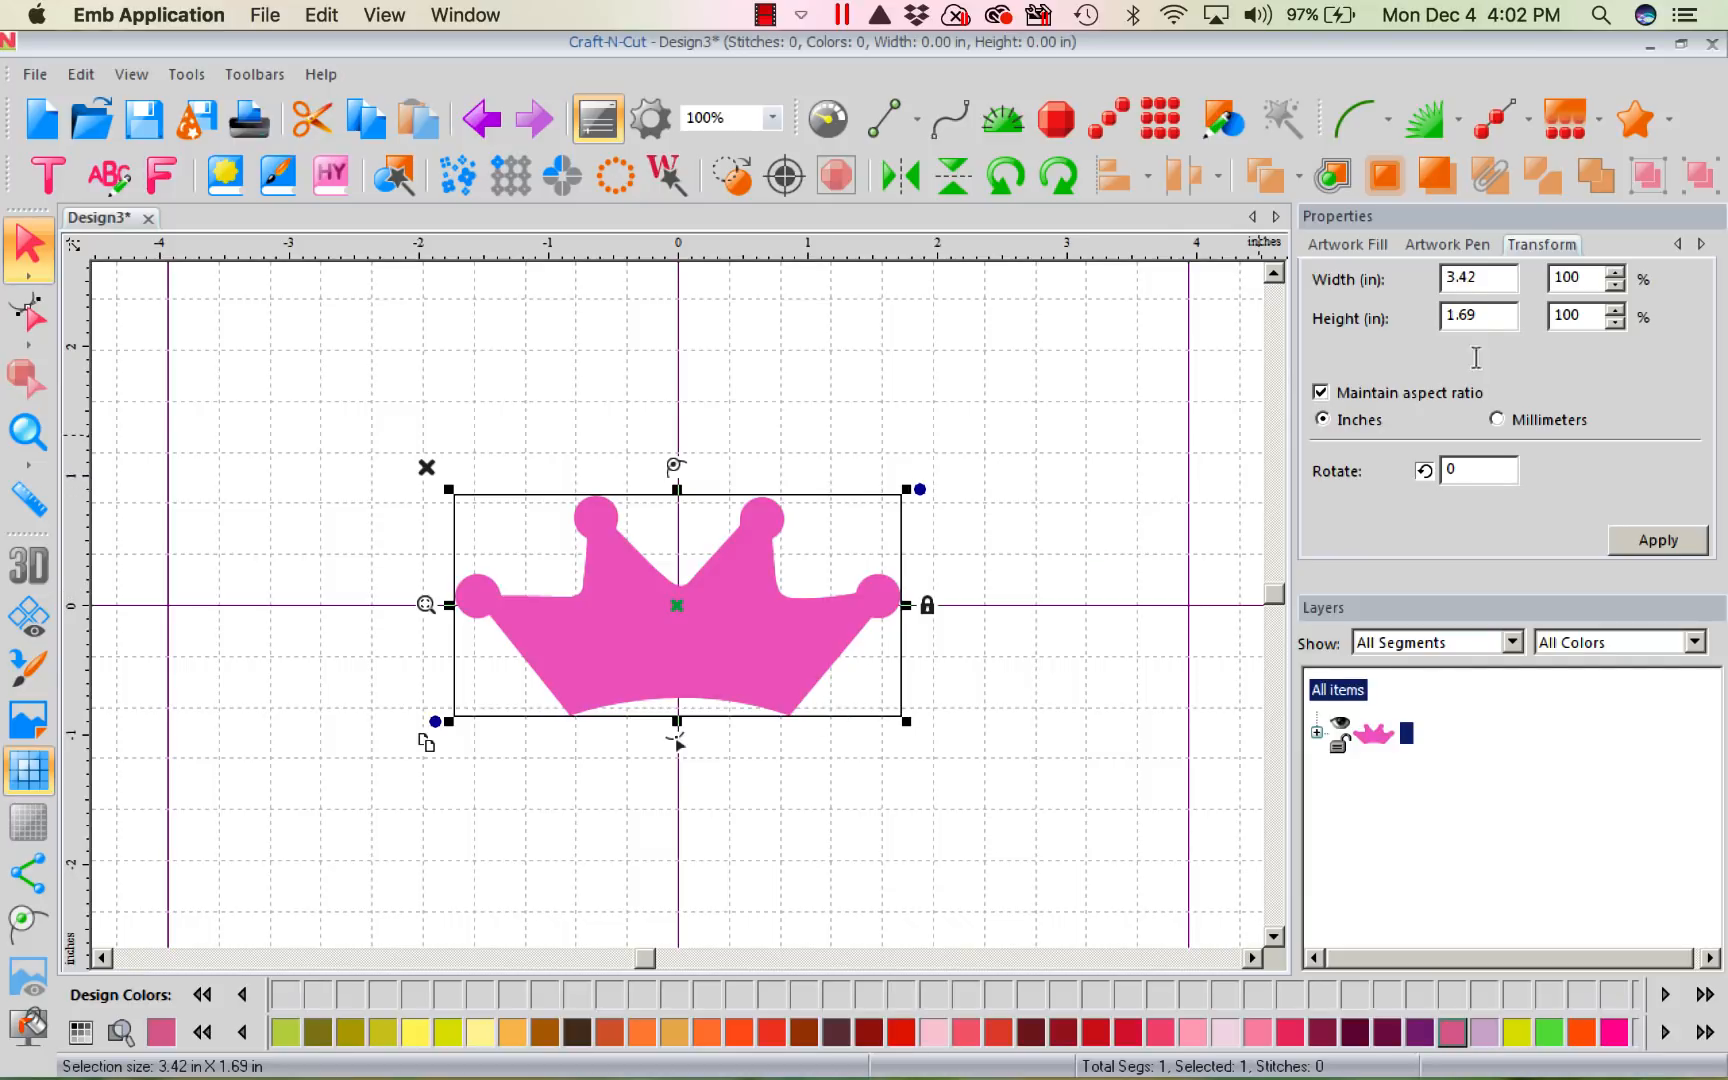
double_click(1499, 280)
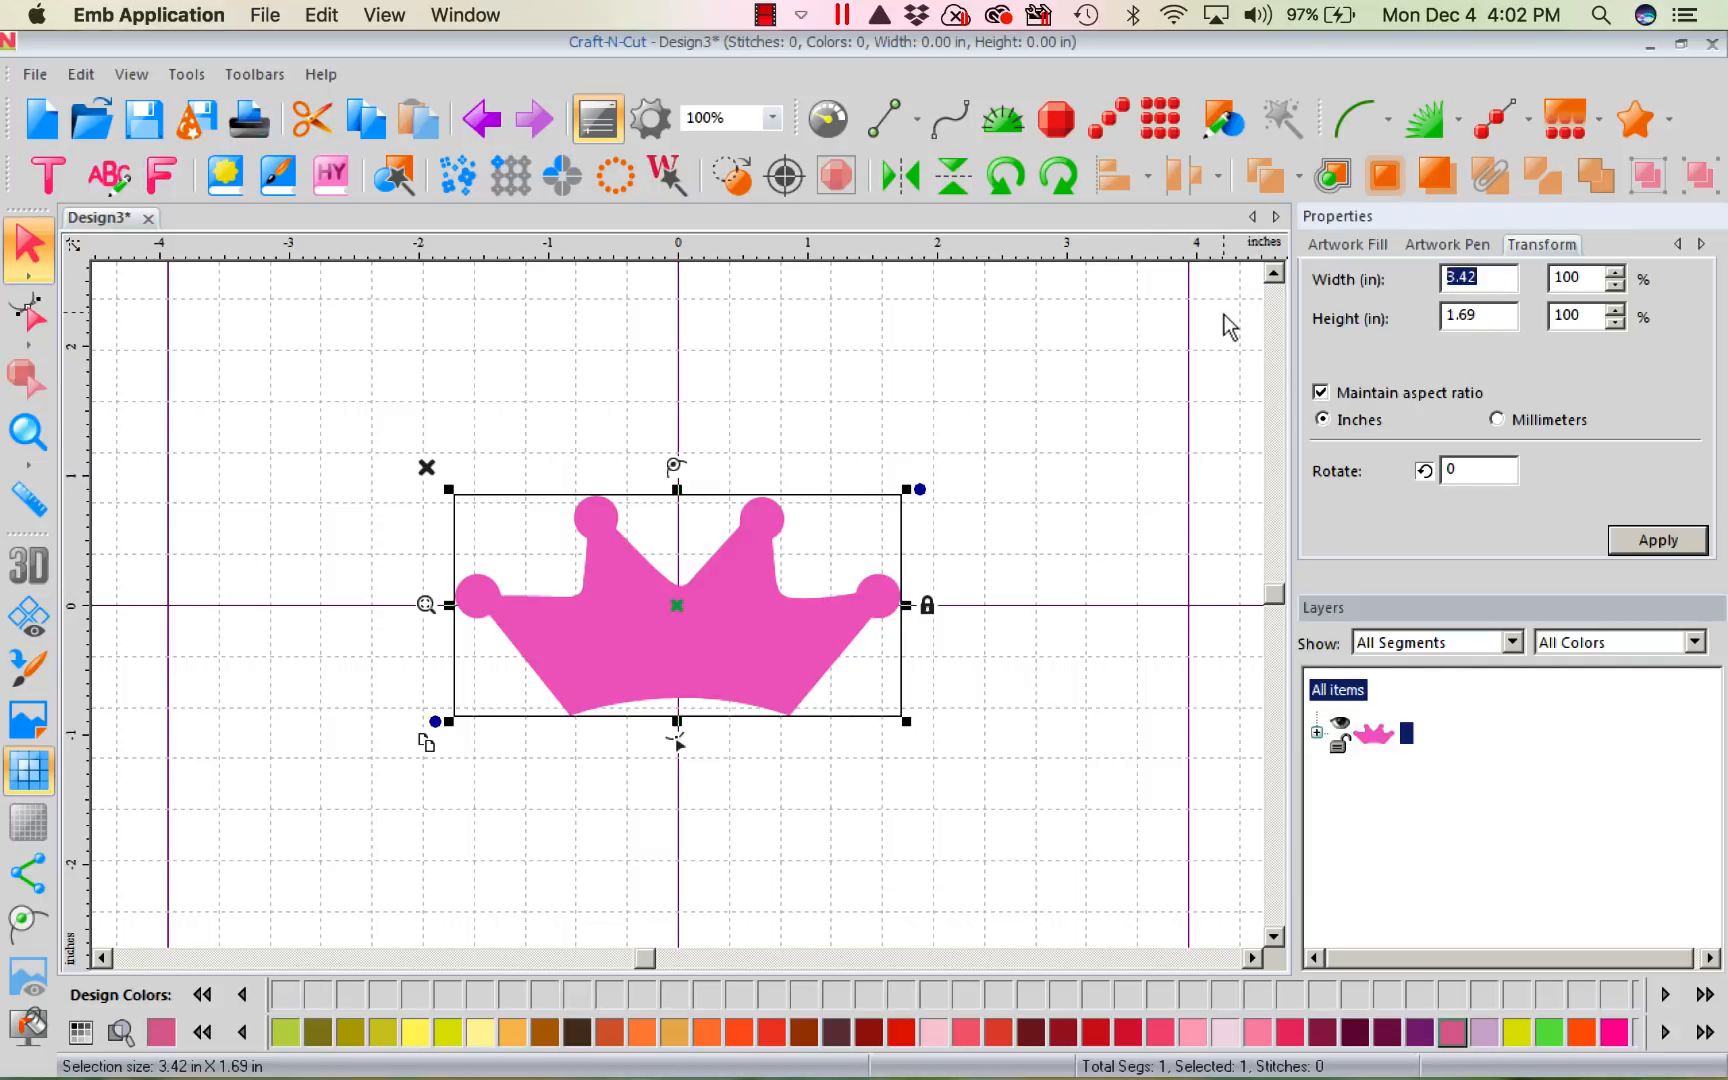
text(5)
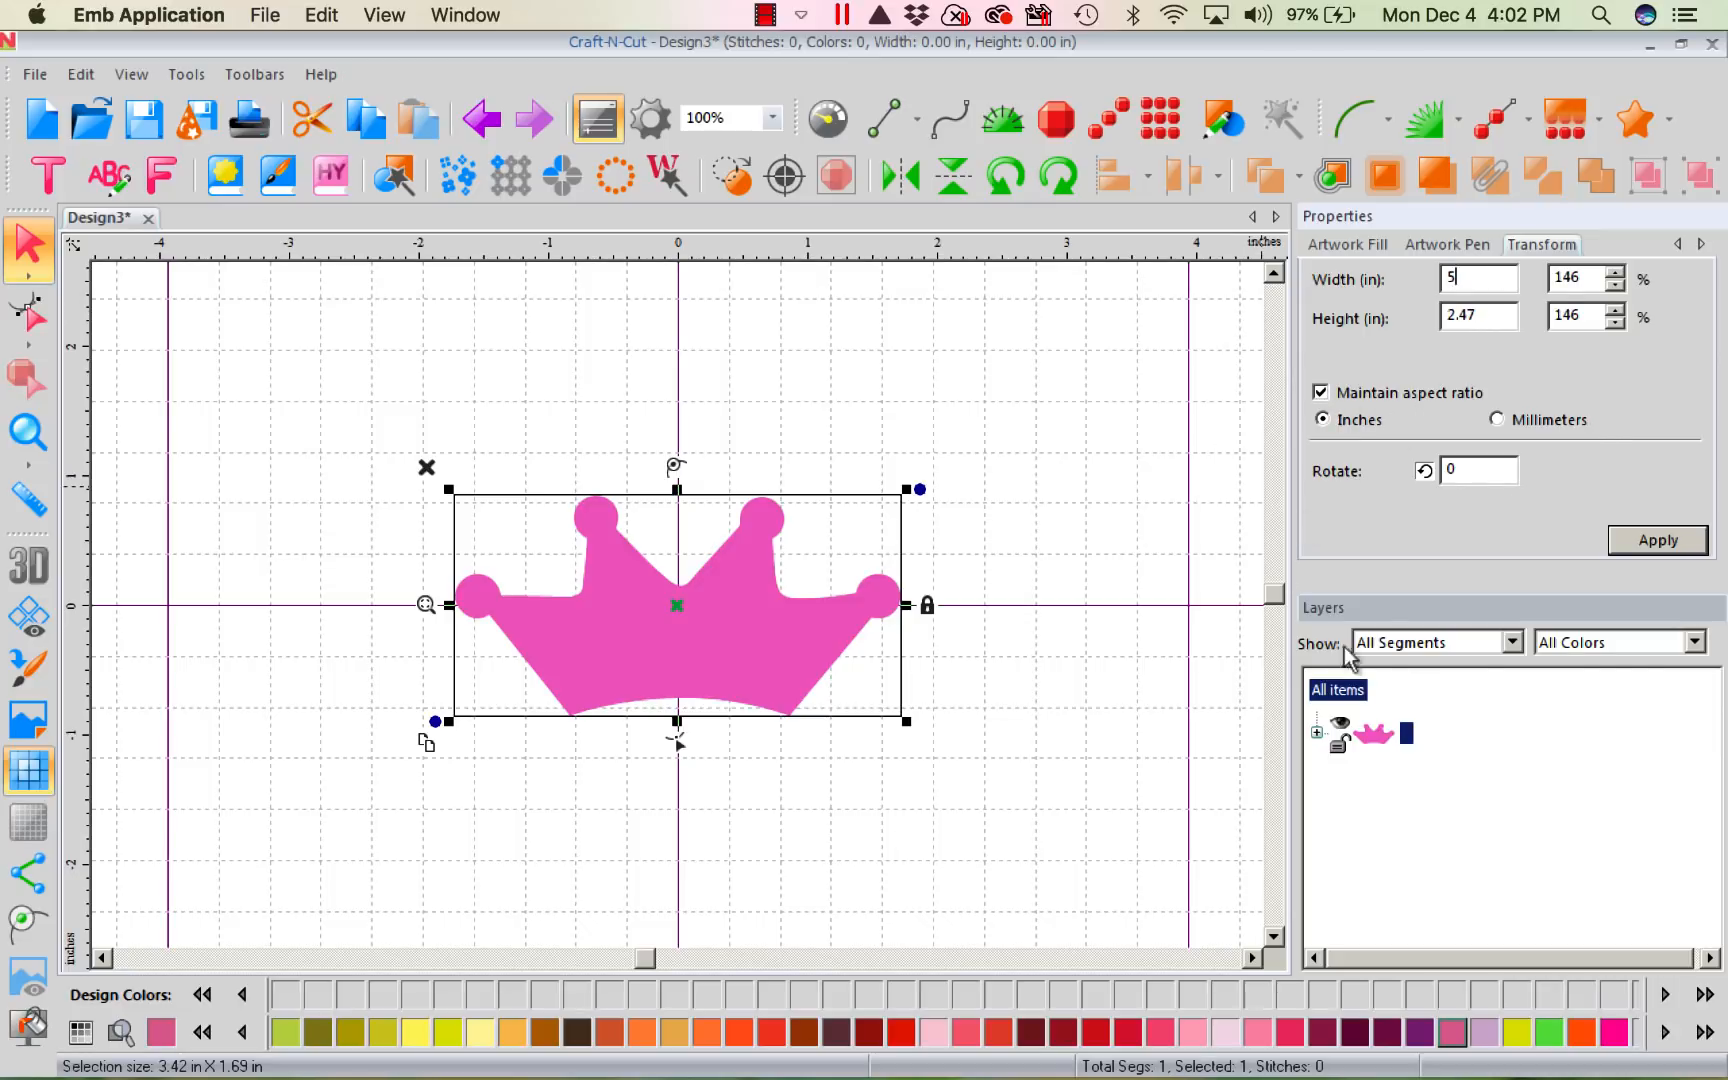
click(1648, 545)
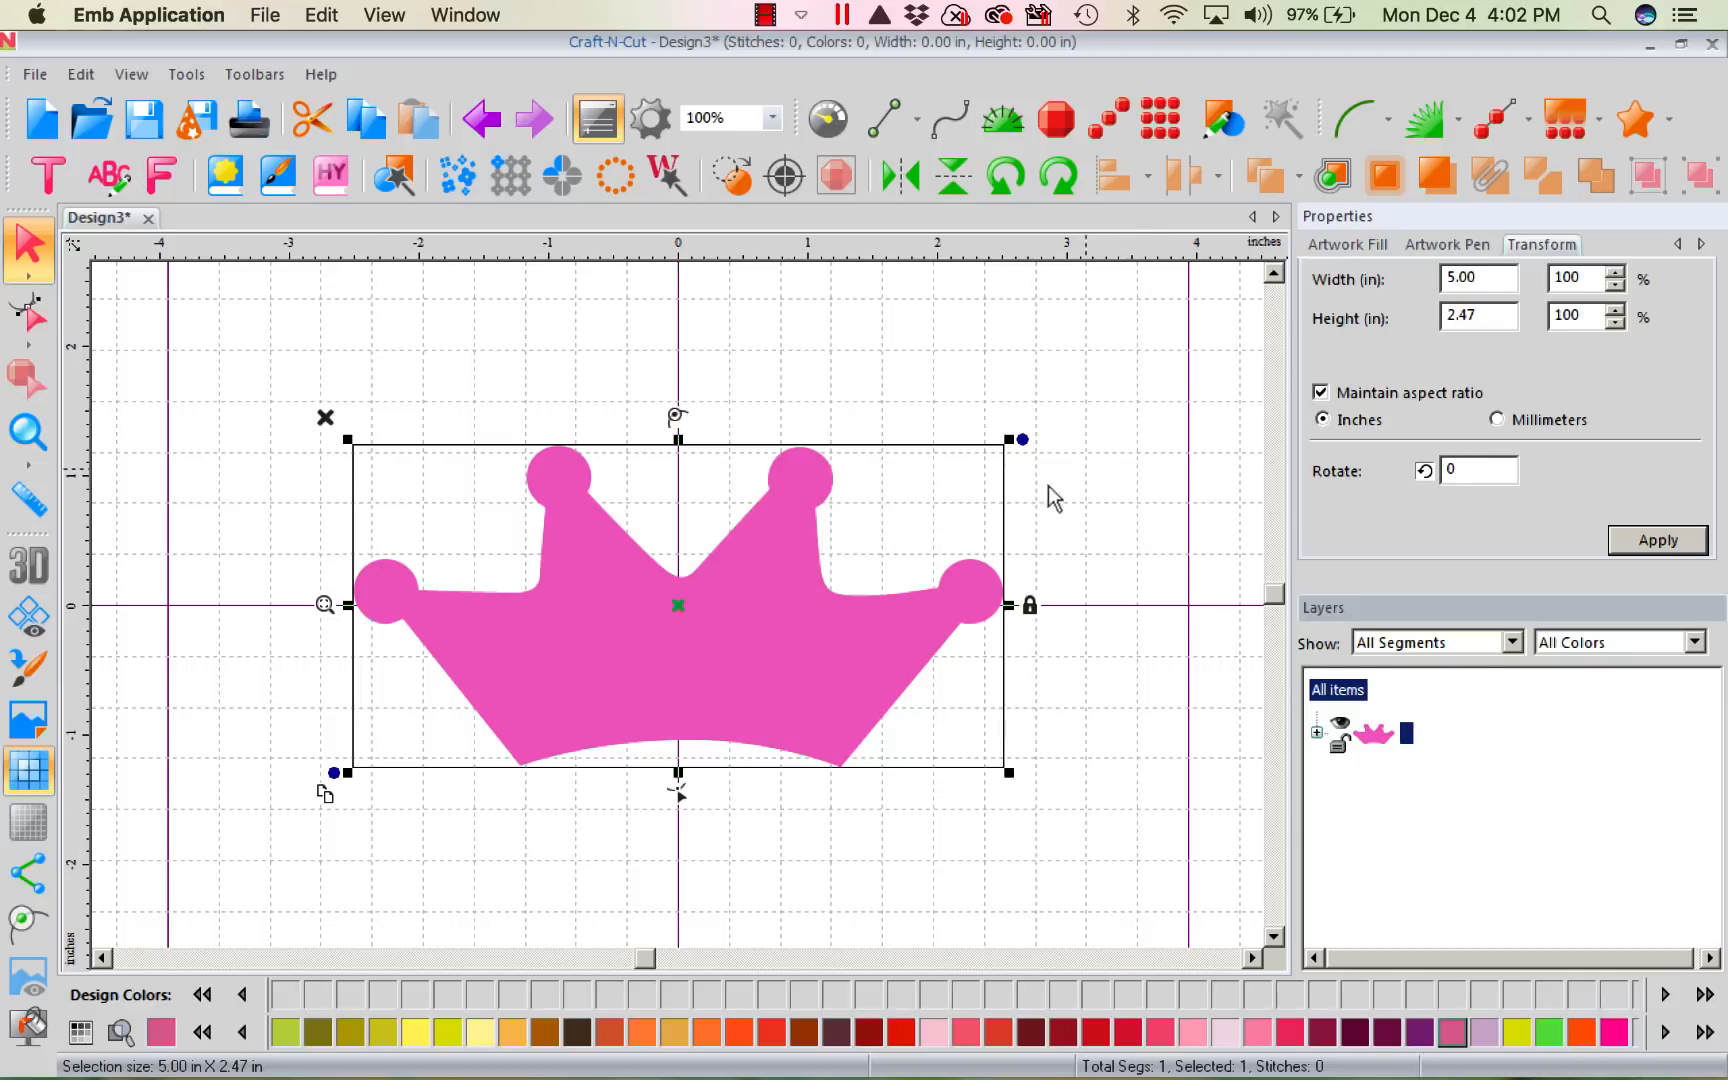
- Convert the crown artwork to an appliqué and apply the Blanket appliqué type
click(1418, 130)
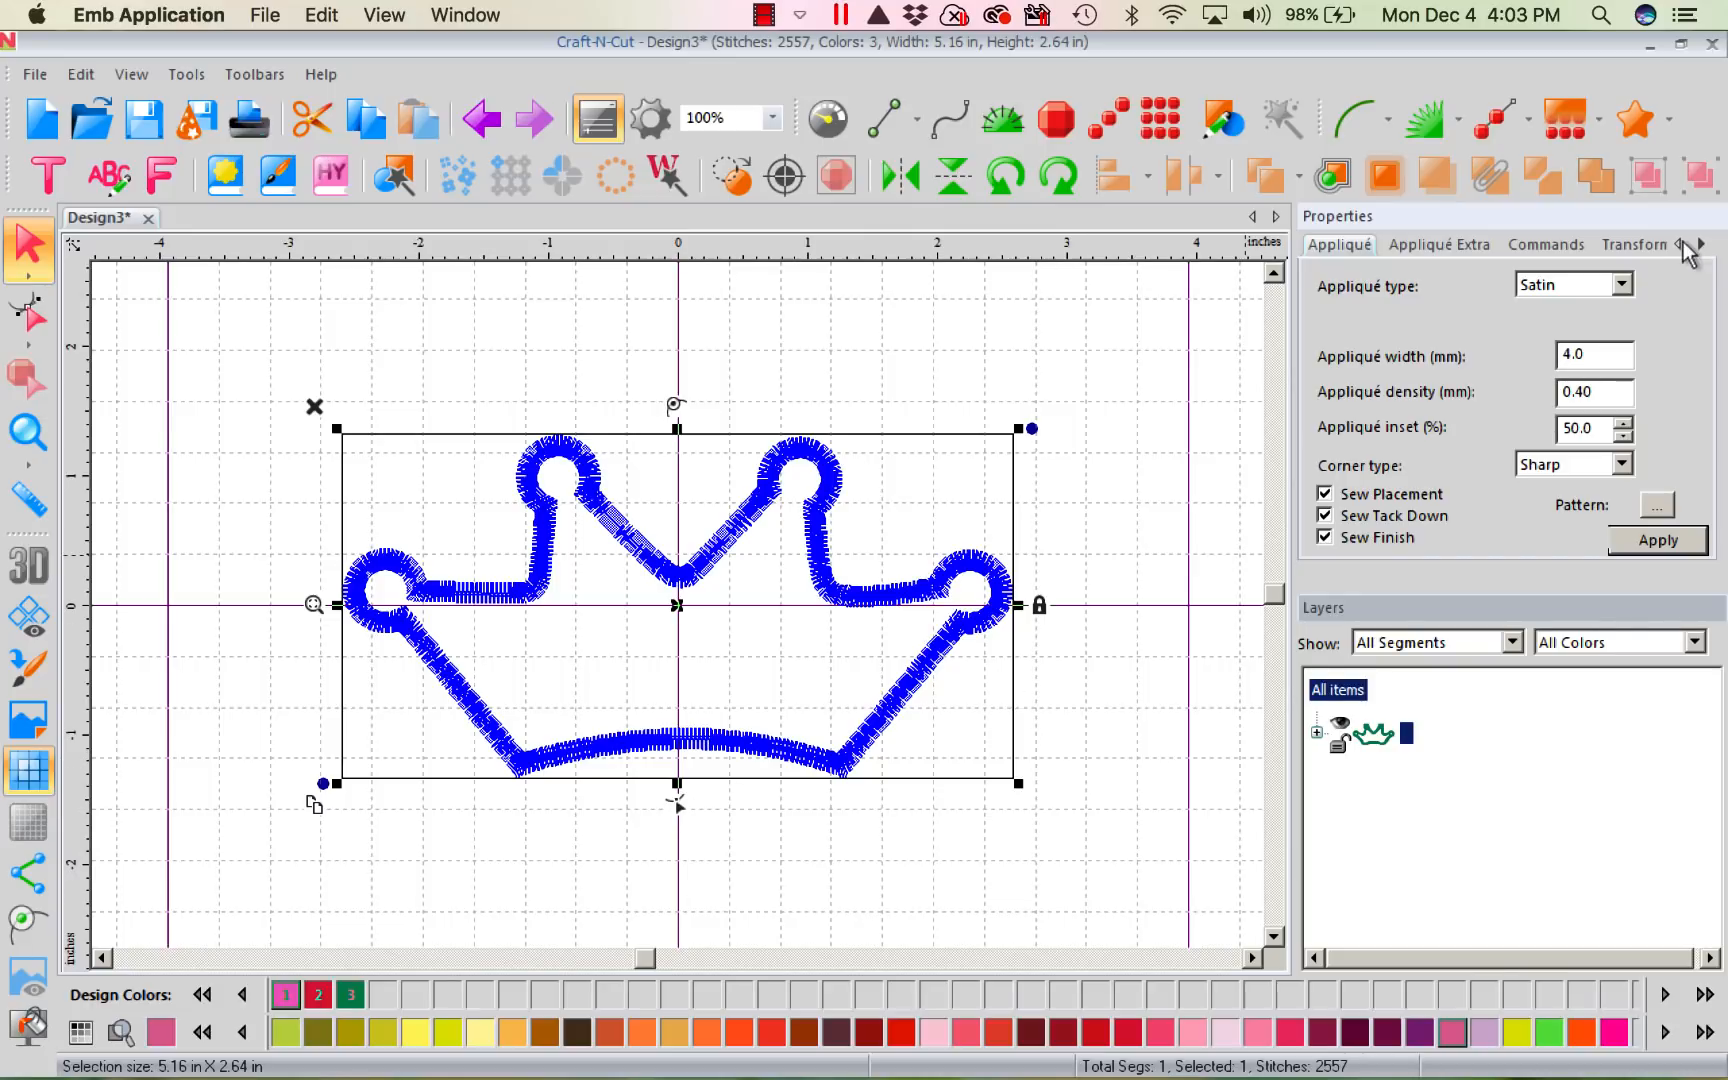
click(1621, 286)
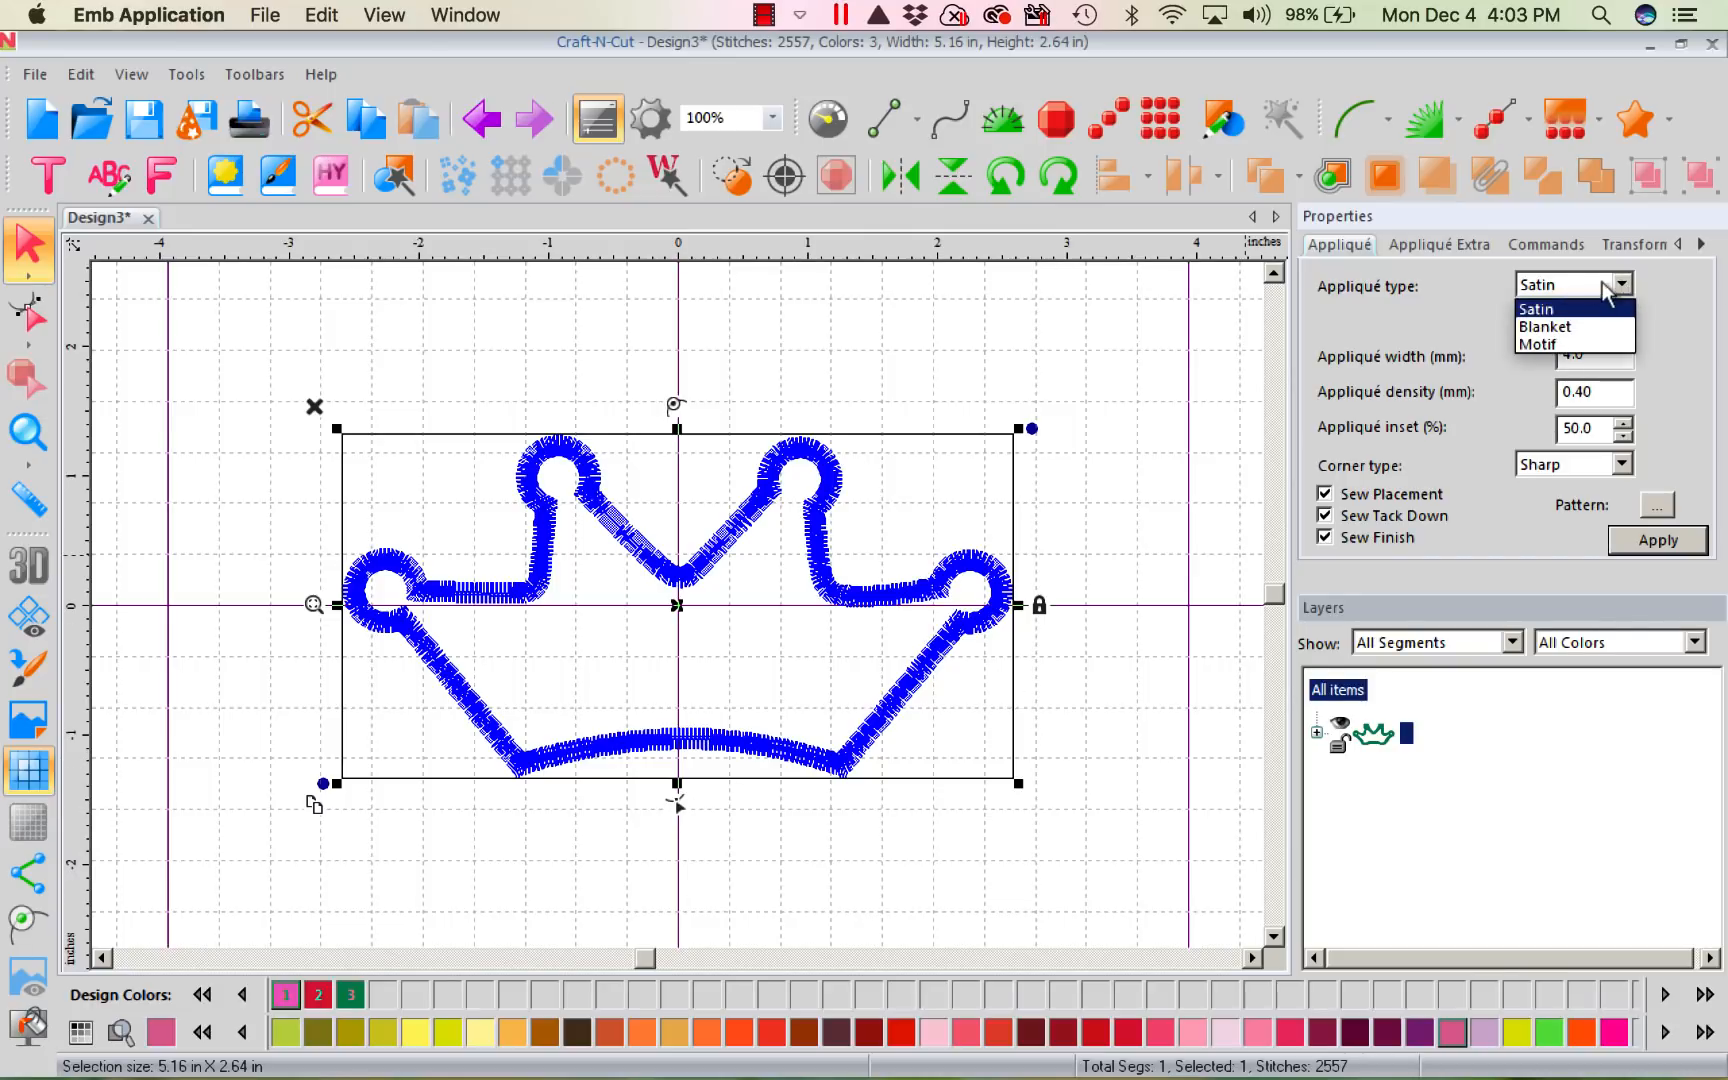
click(1570, 334)
click(1650, 541)
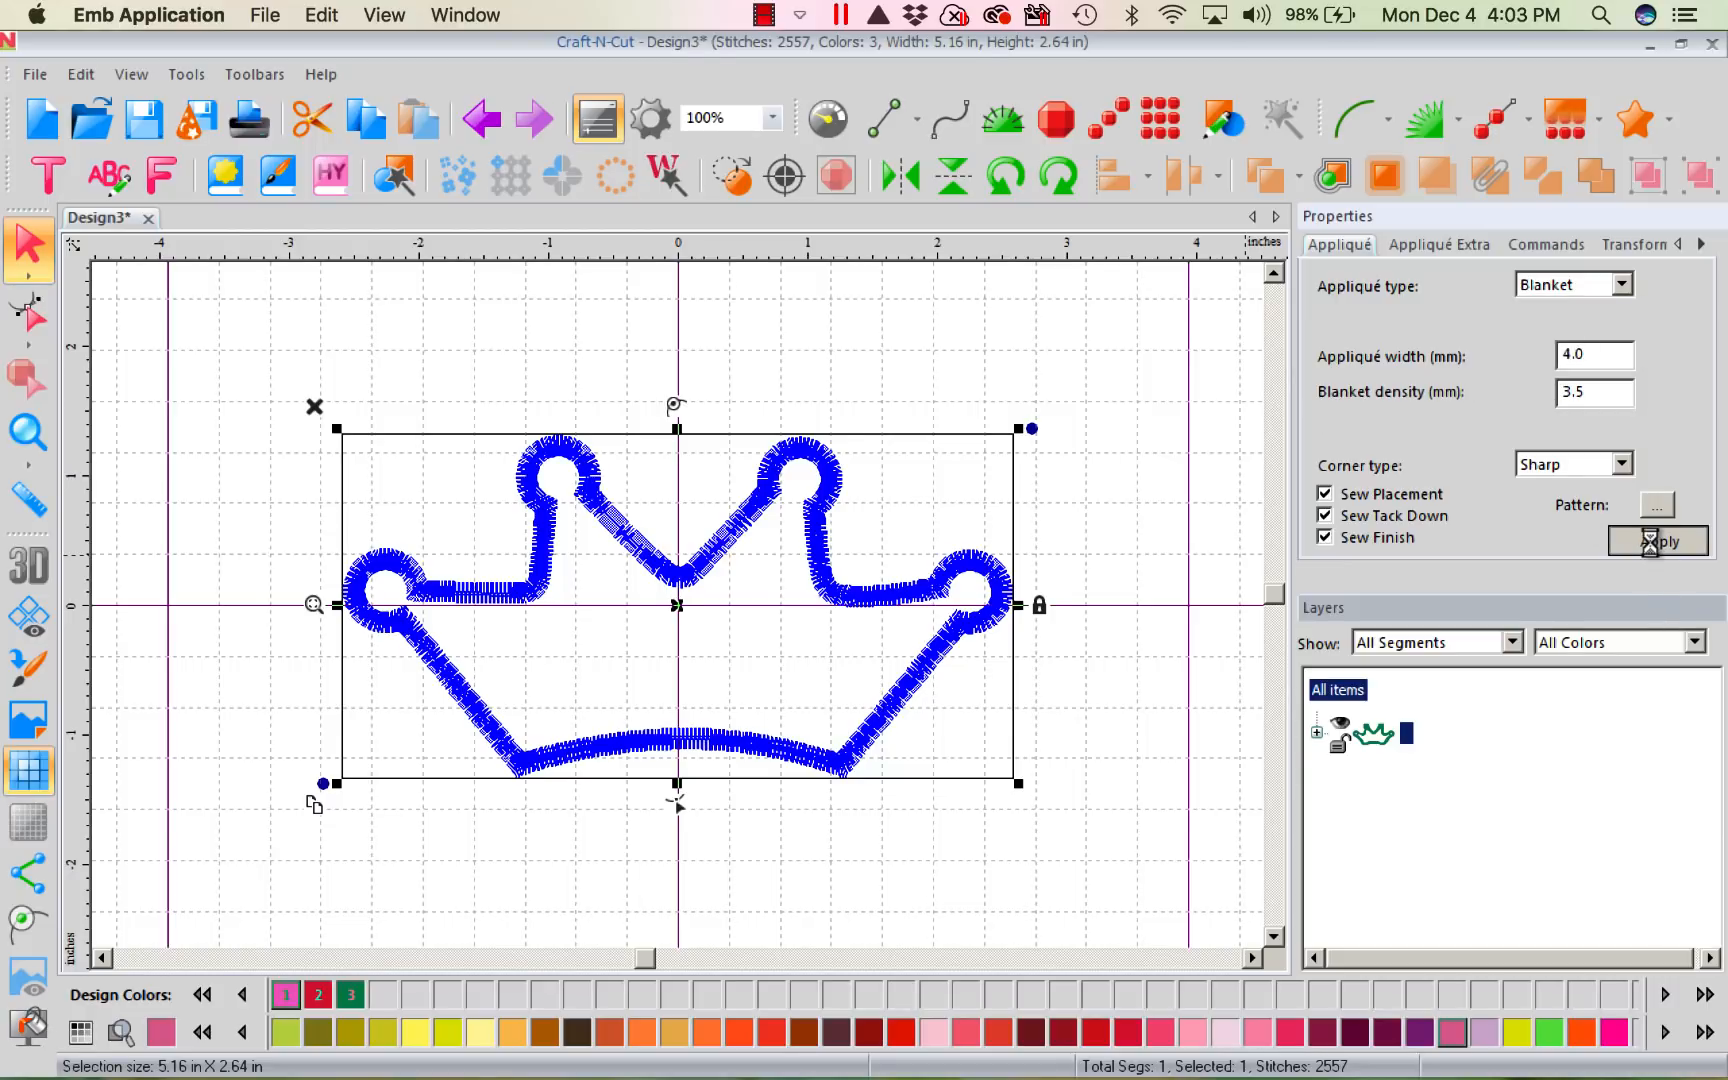
- Change the crown's appliqué type to Motif and apply motif pattern 306
click(1624, 286)
click(1549, 352)
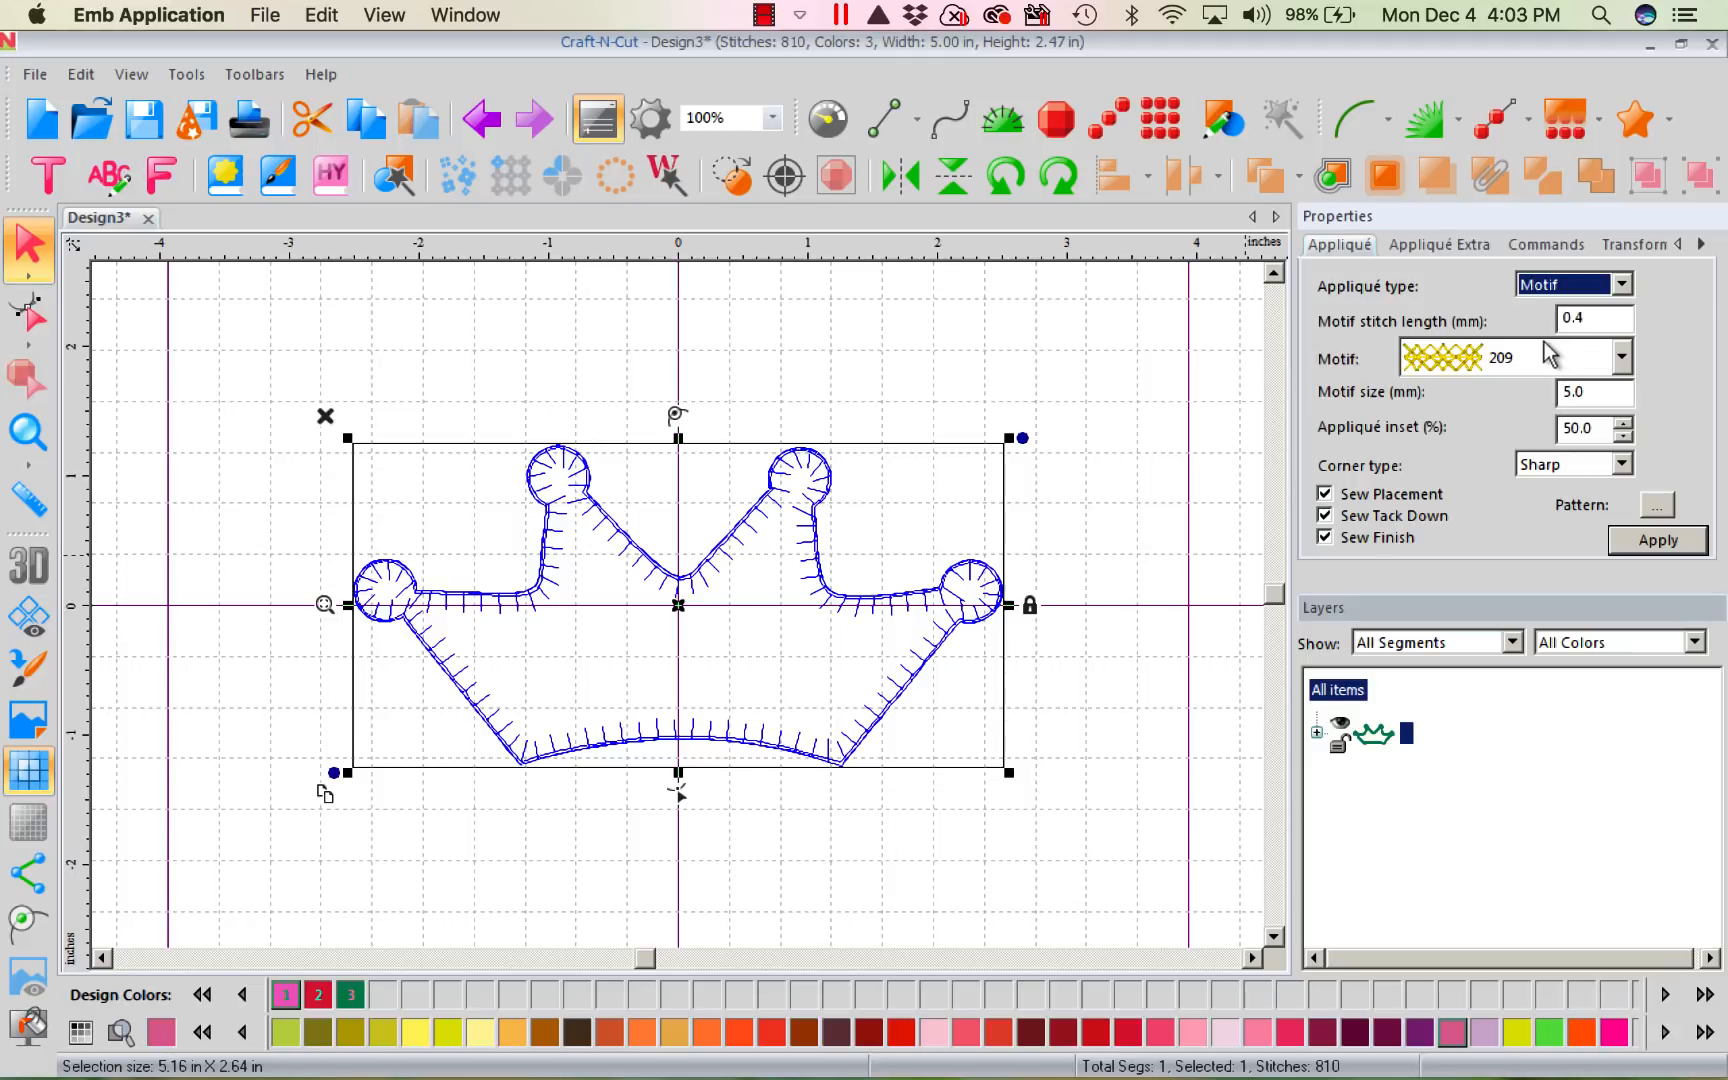
click(1622, 358)
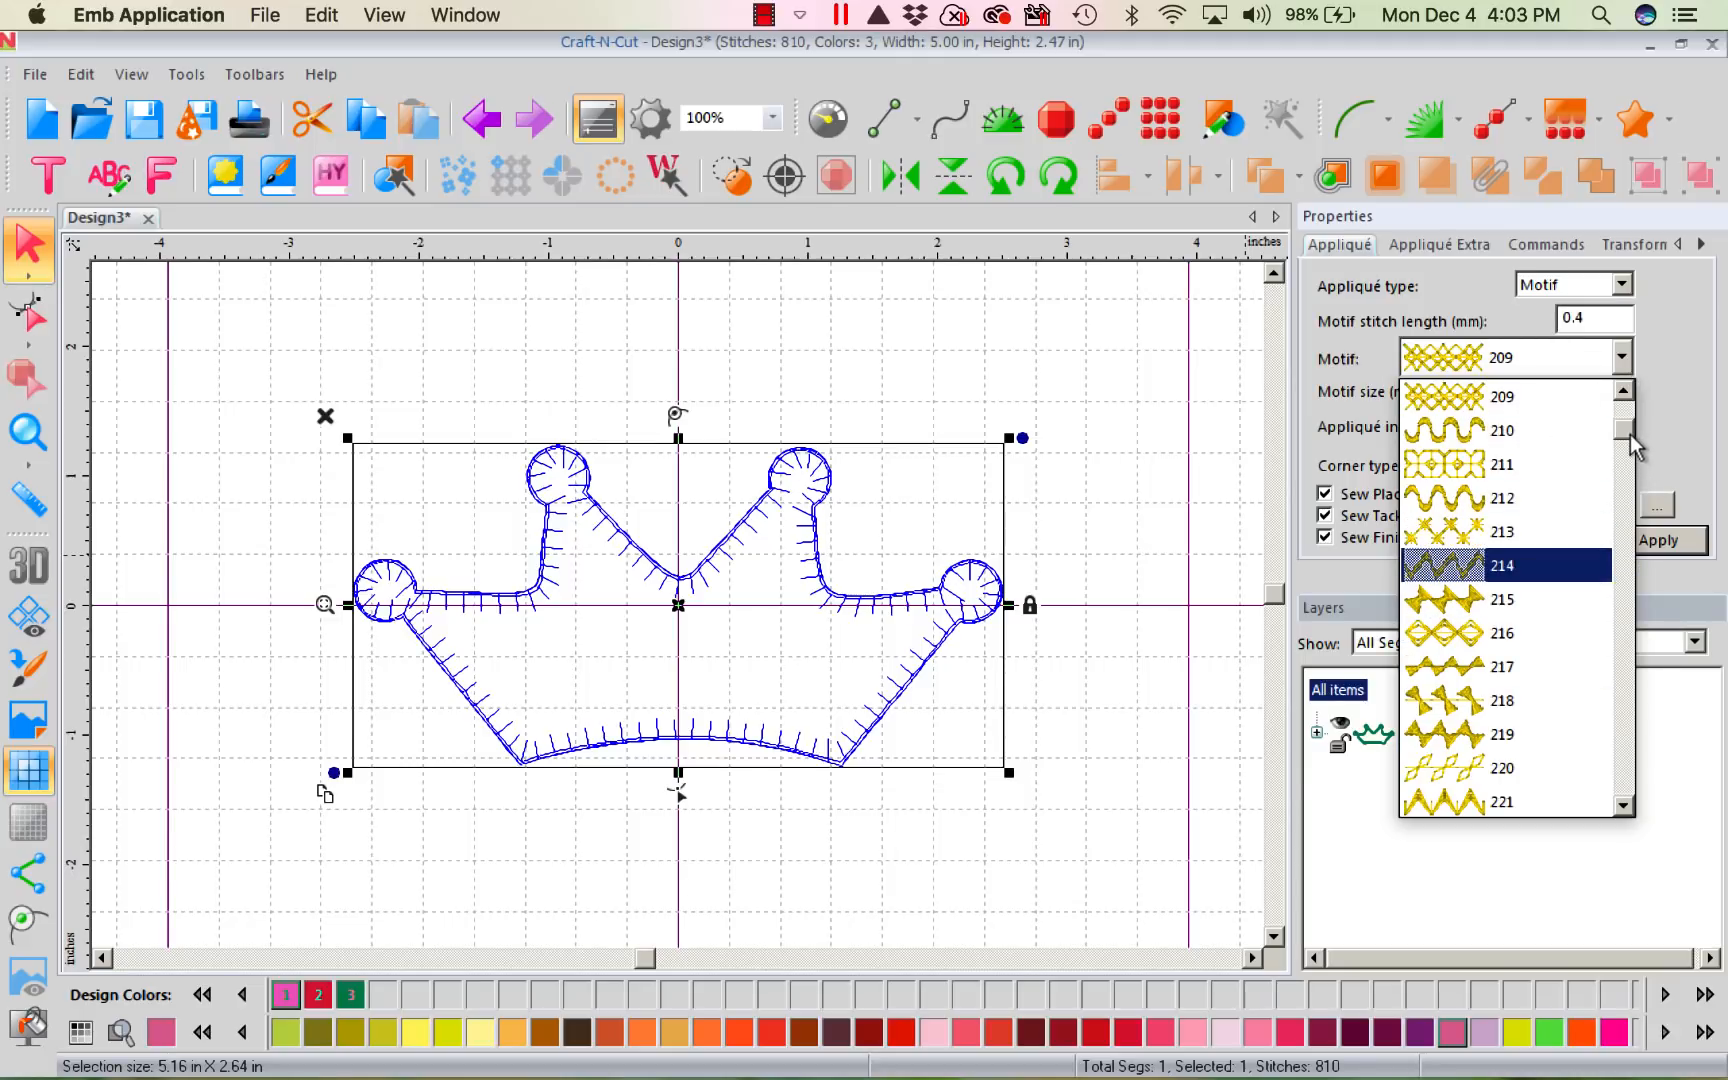
drag(1632, 445, 1668, 600)
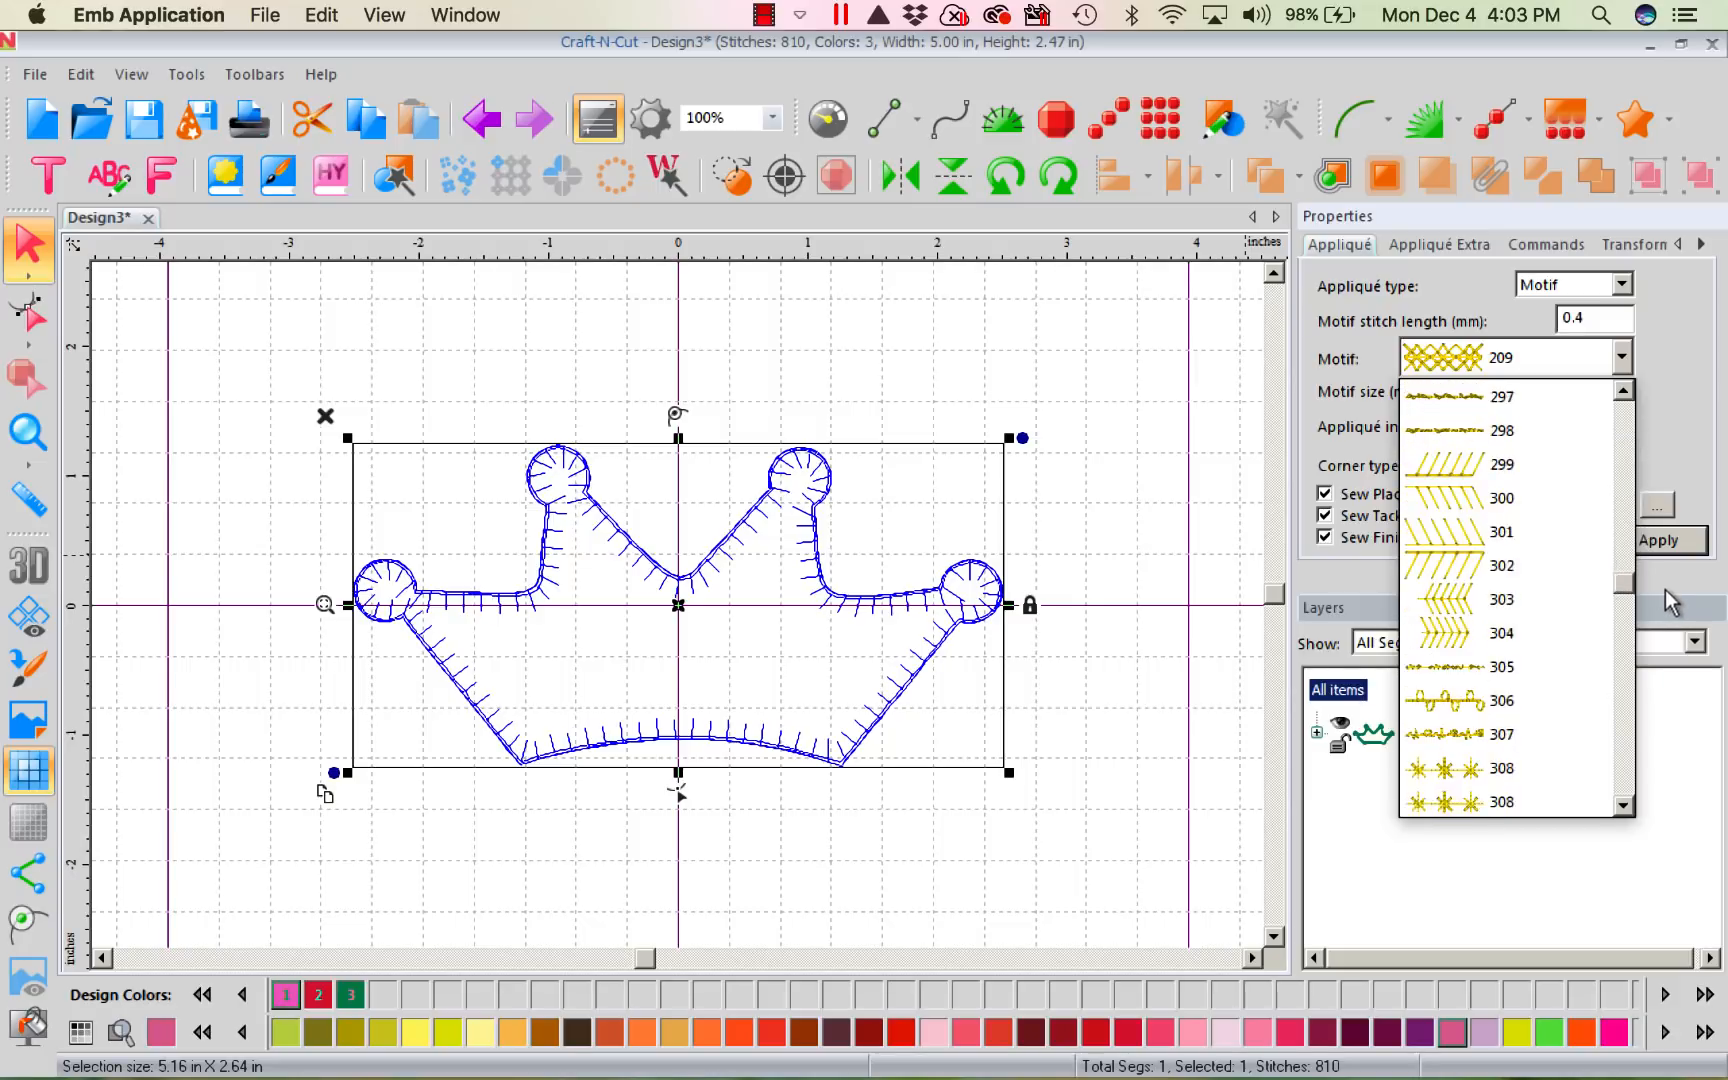
scroll(1535, 638, up, 2)
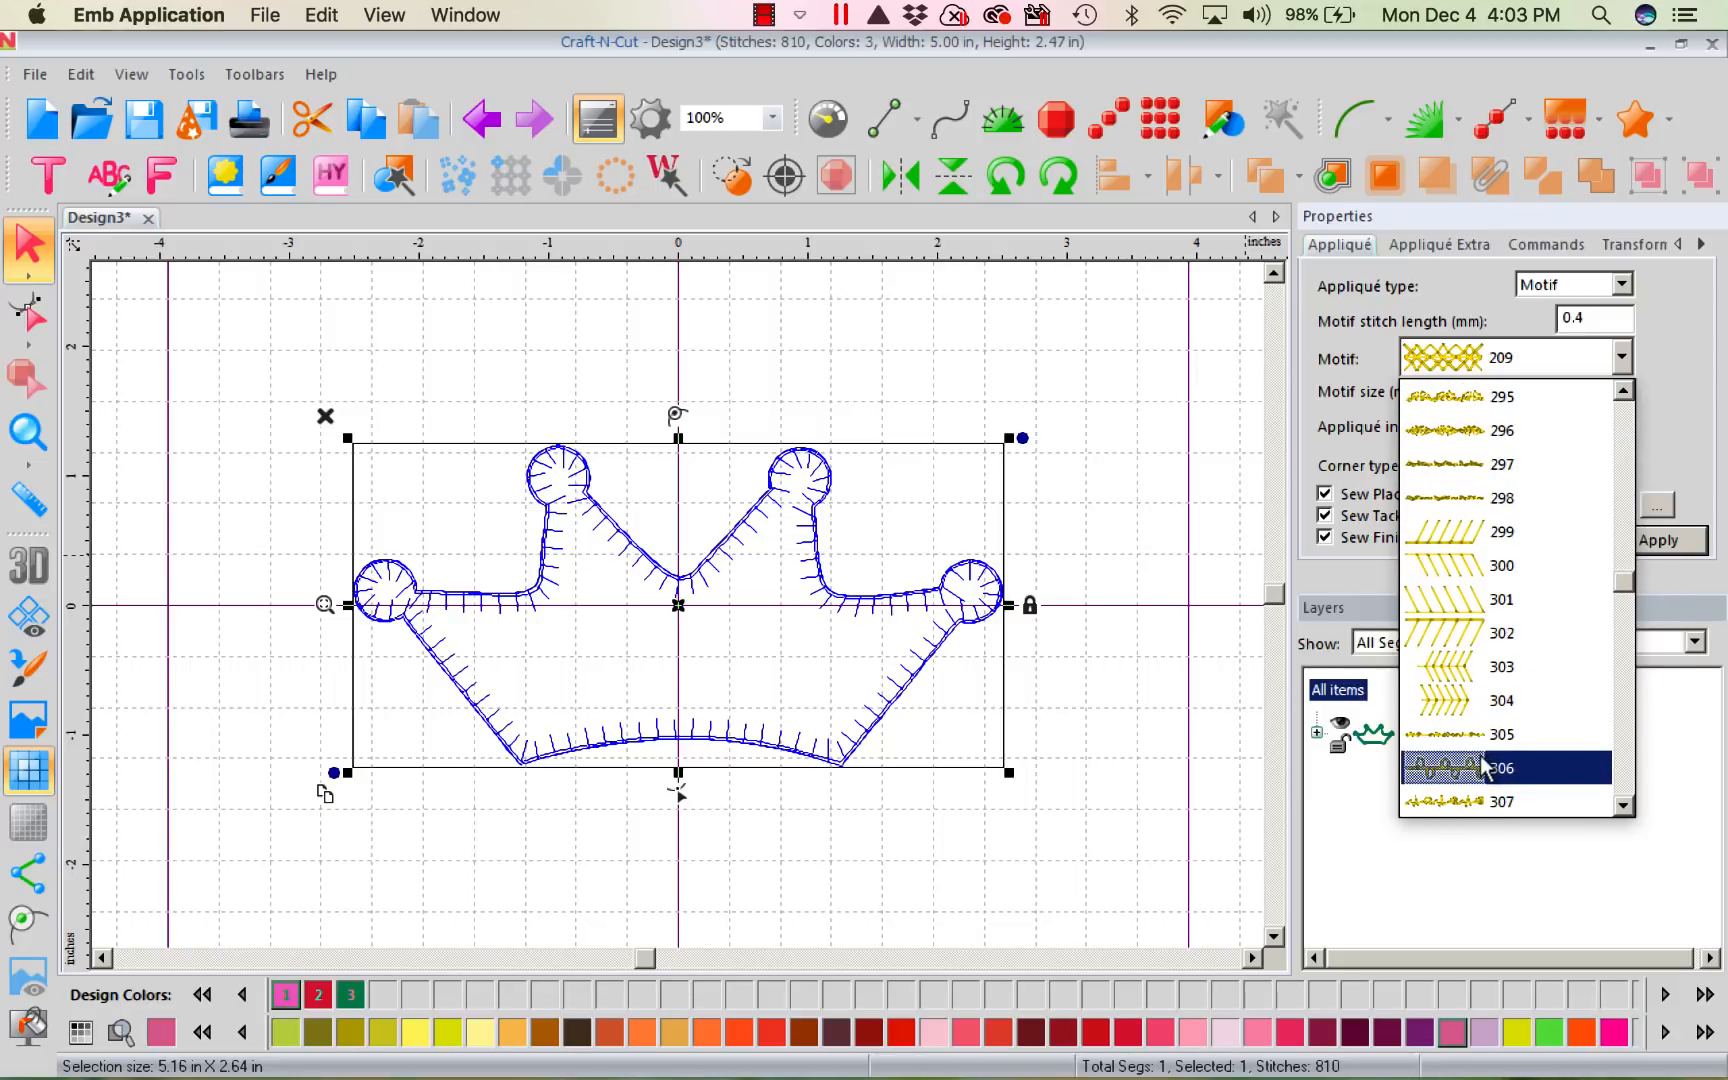
click(1495, 768)
click(1629, 541)
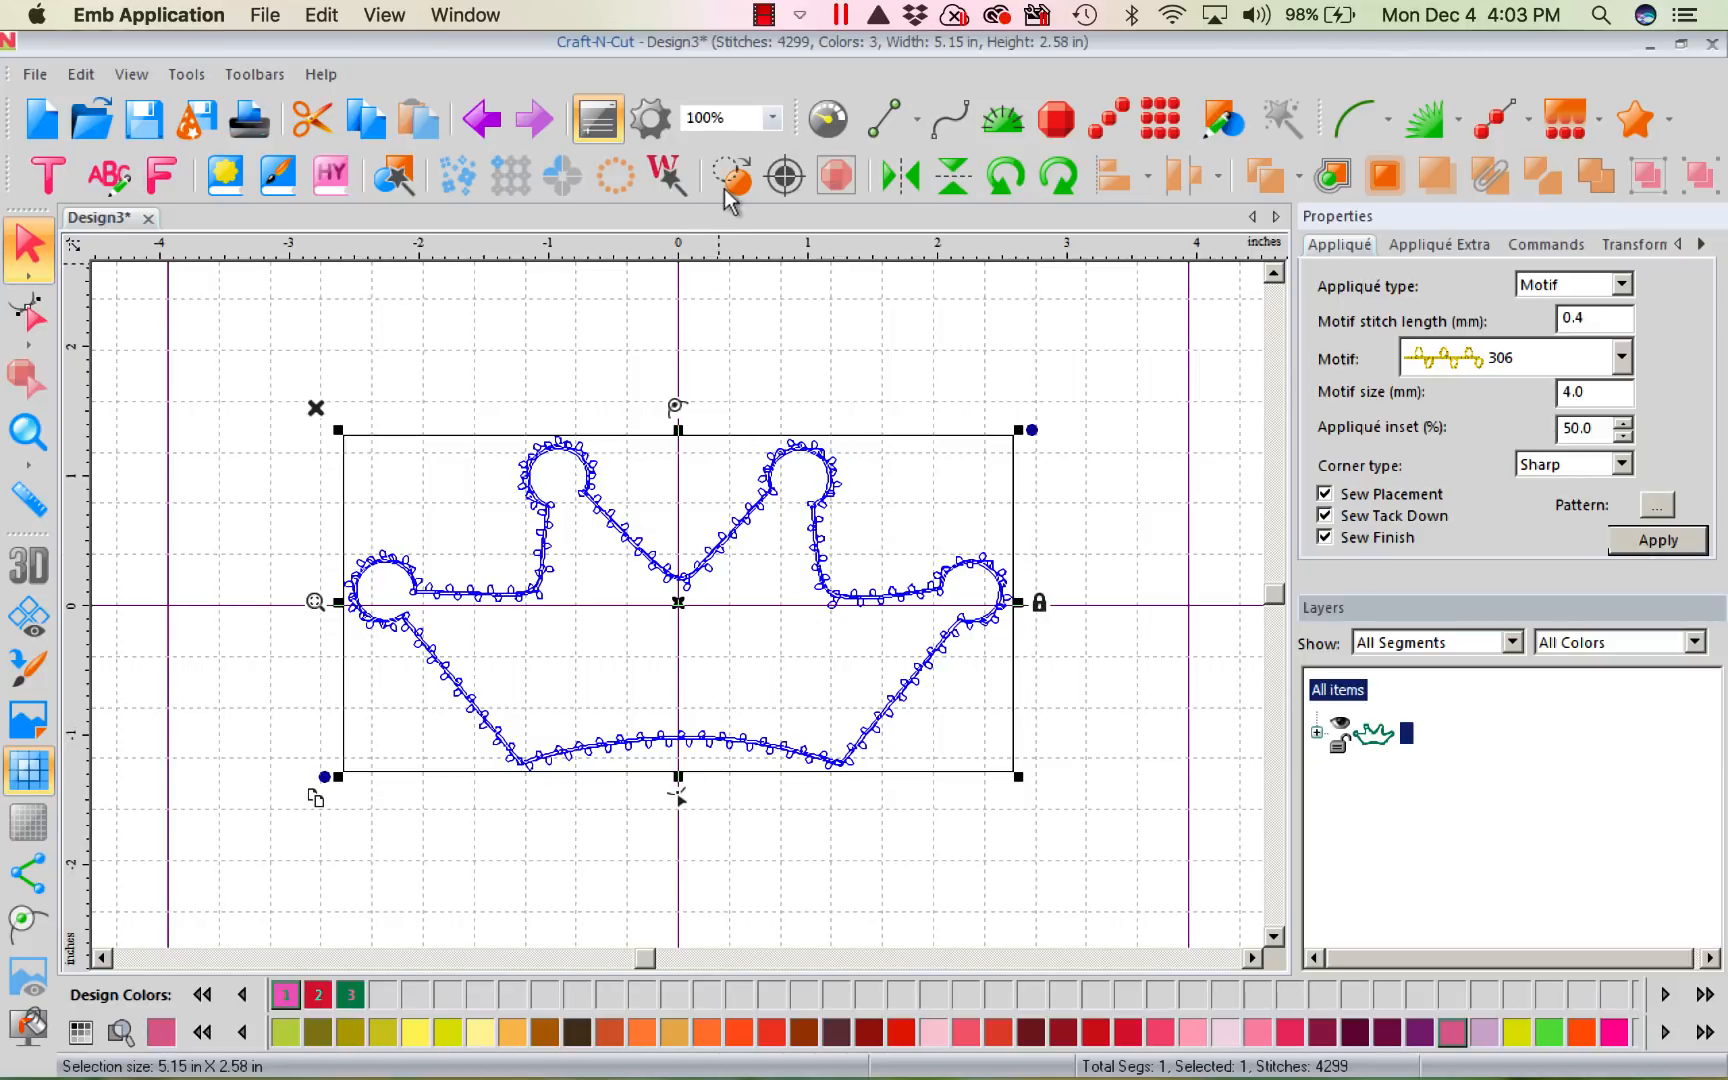
- Expand the crown appliqué in the layers and examine each of its three colour entries
click(1316, 732)
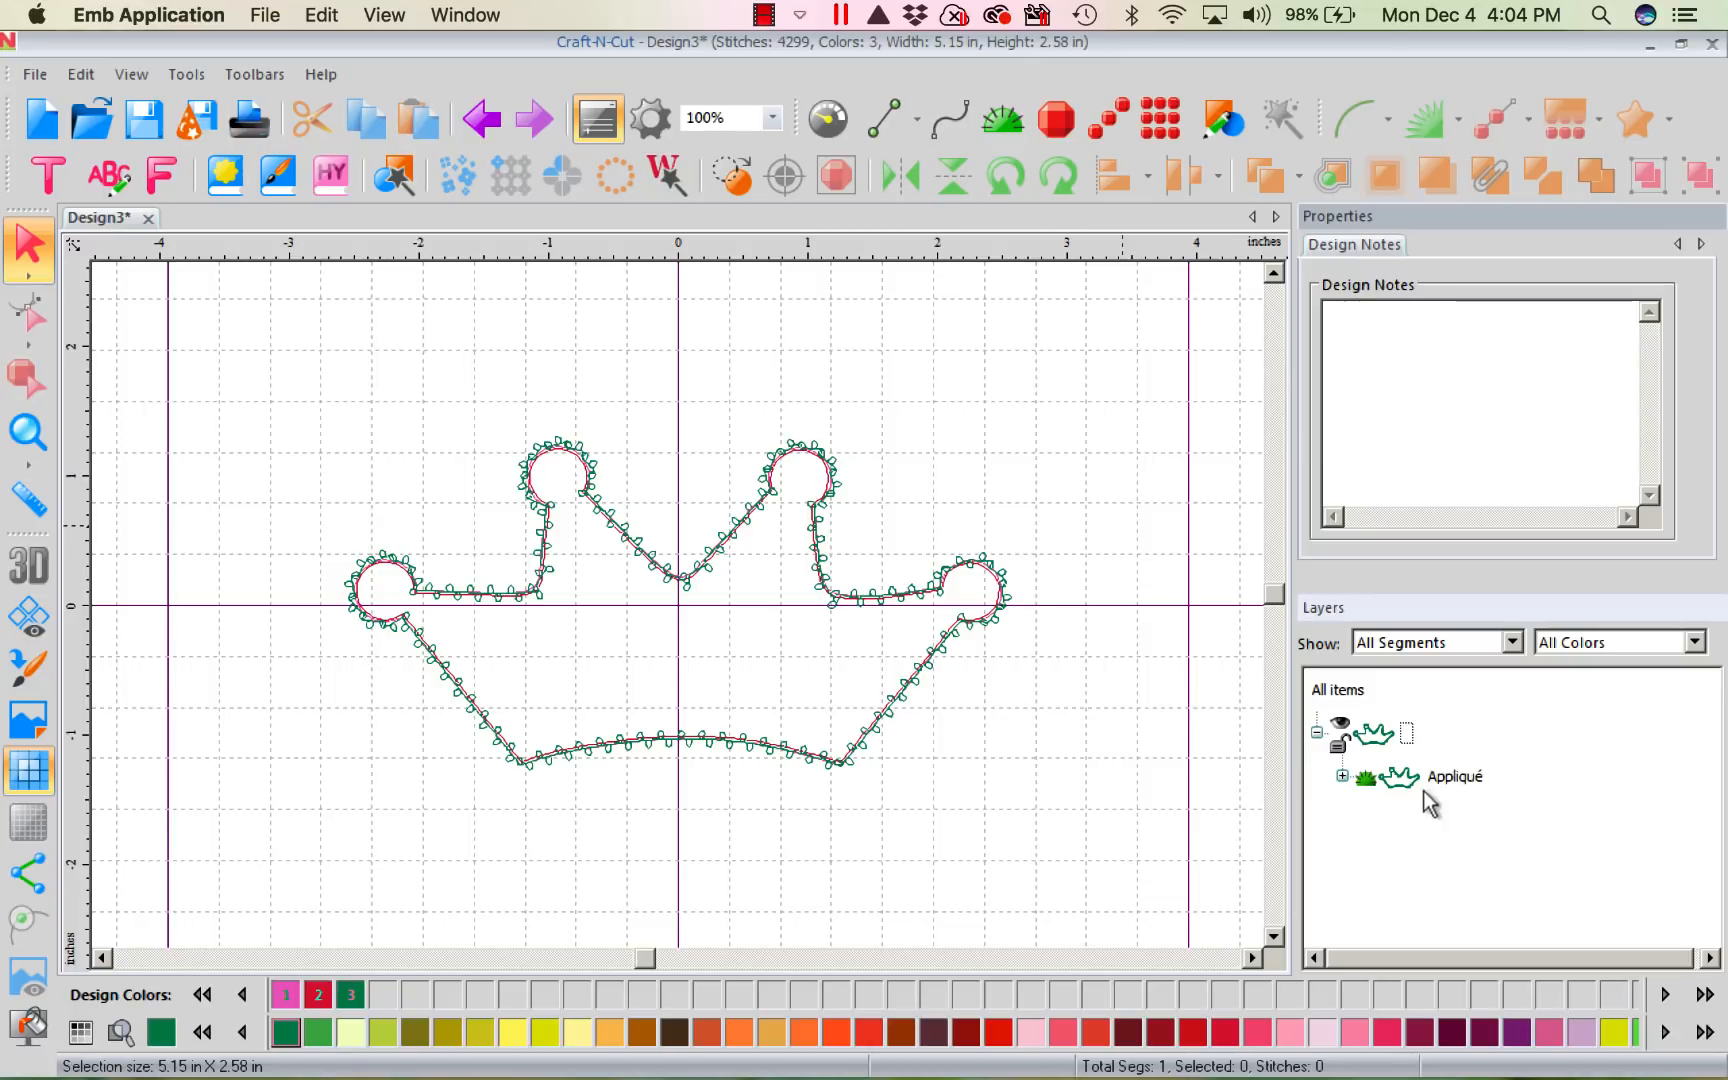
click(1342, 777)
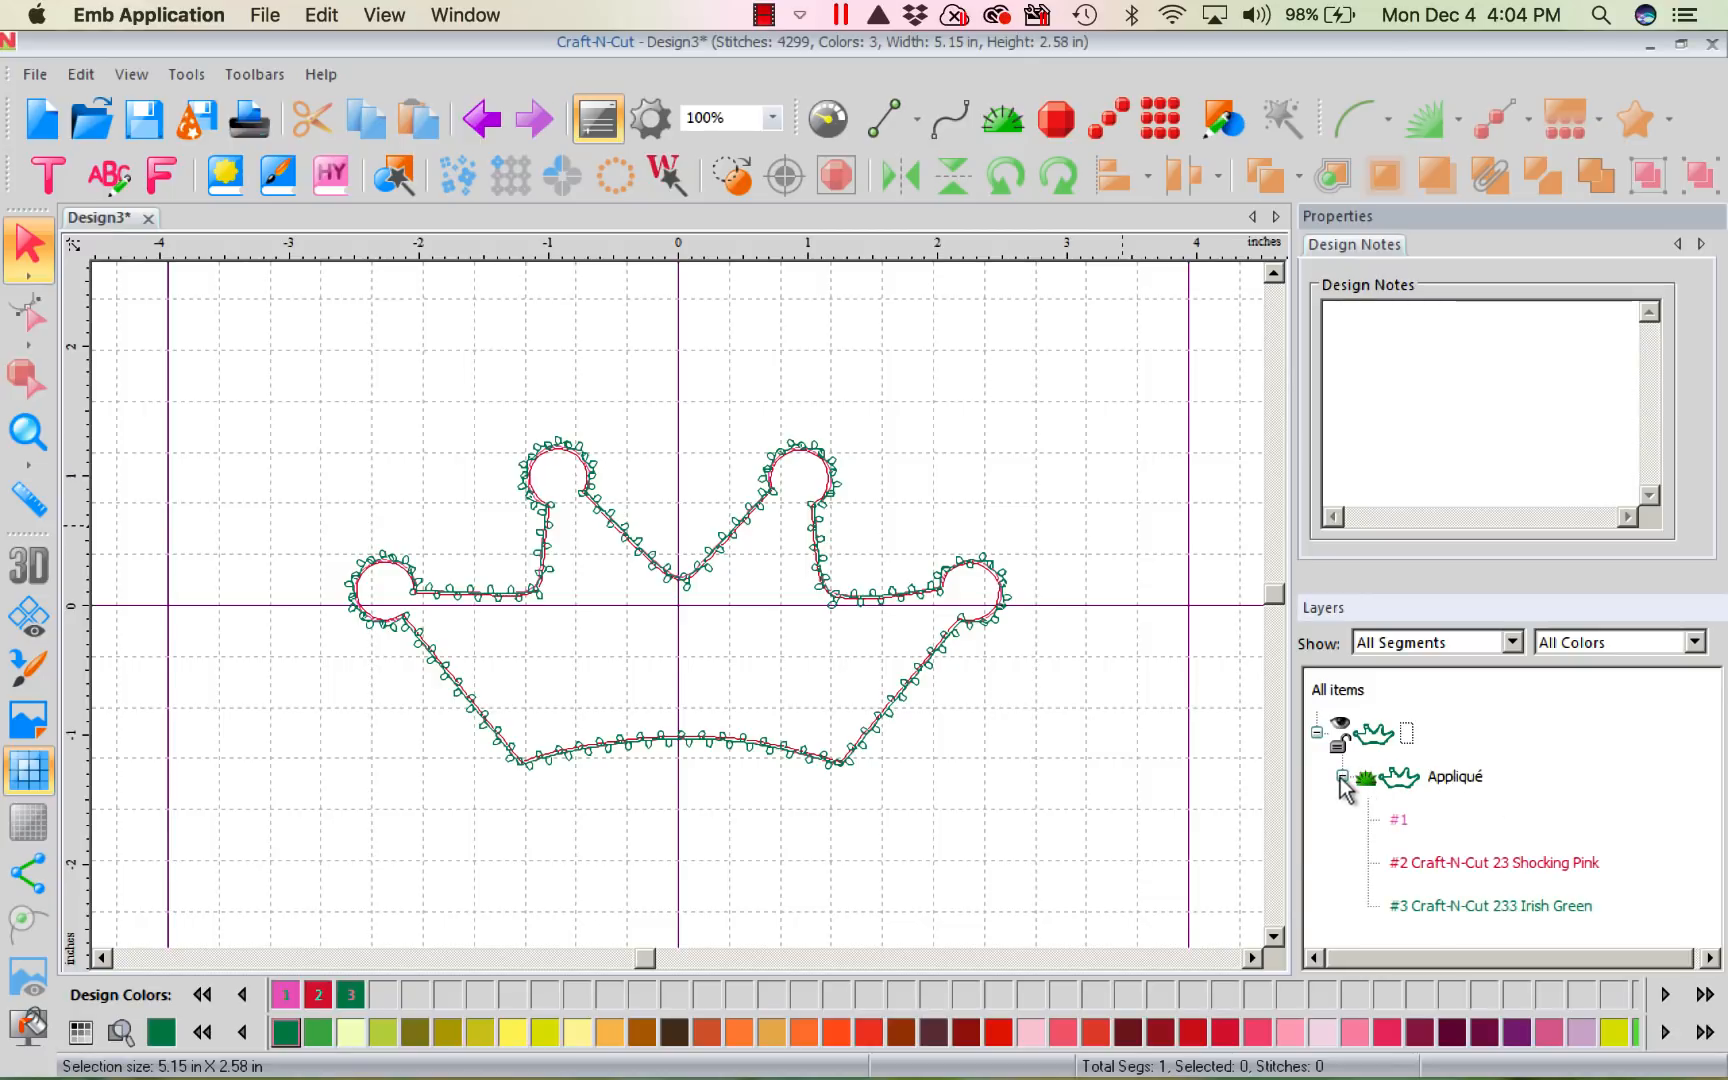
click(1399, 822)
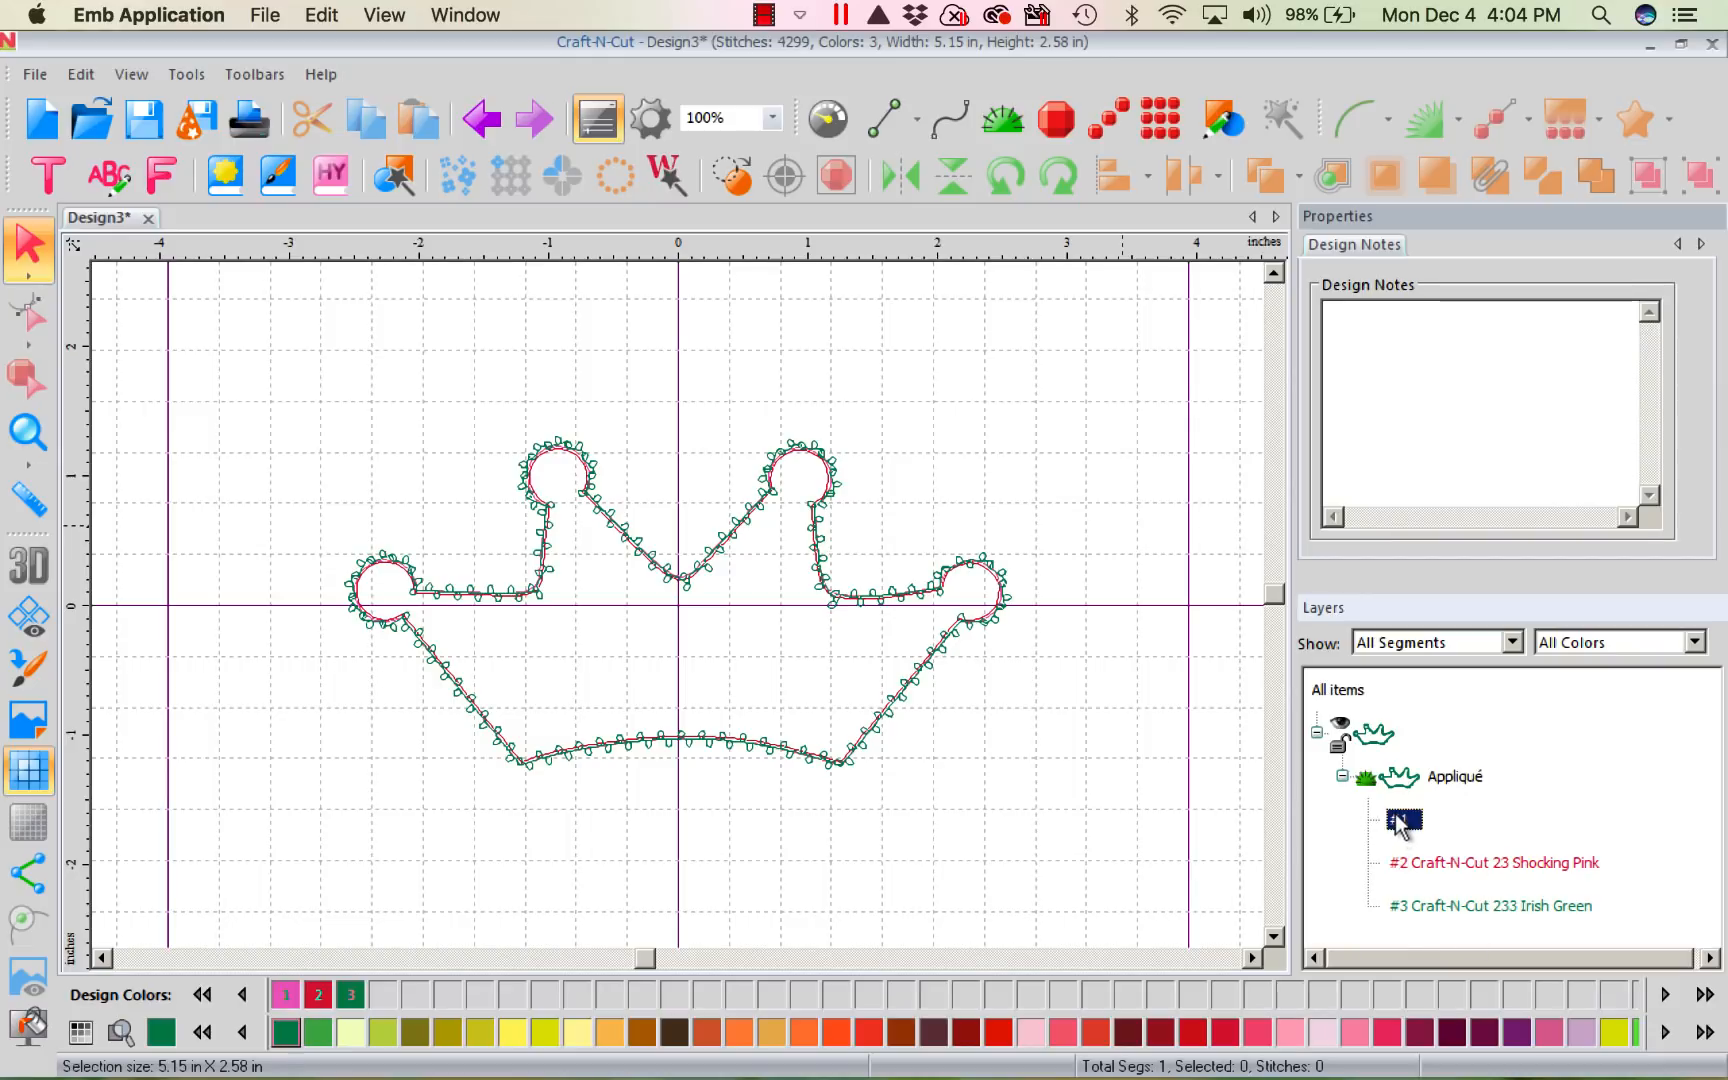
click(1440, 866)
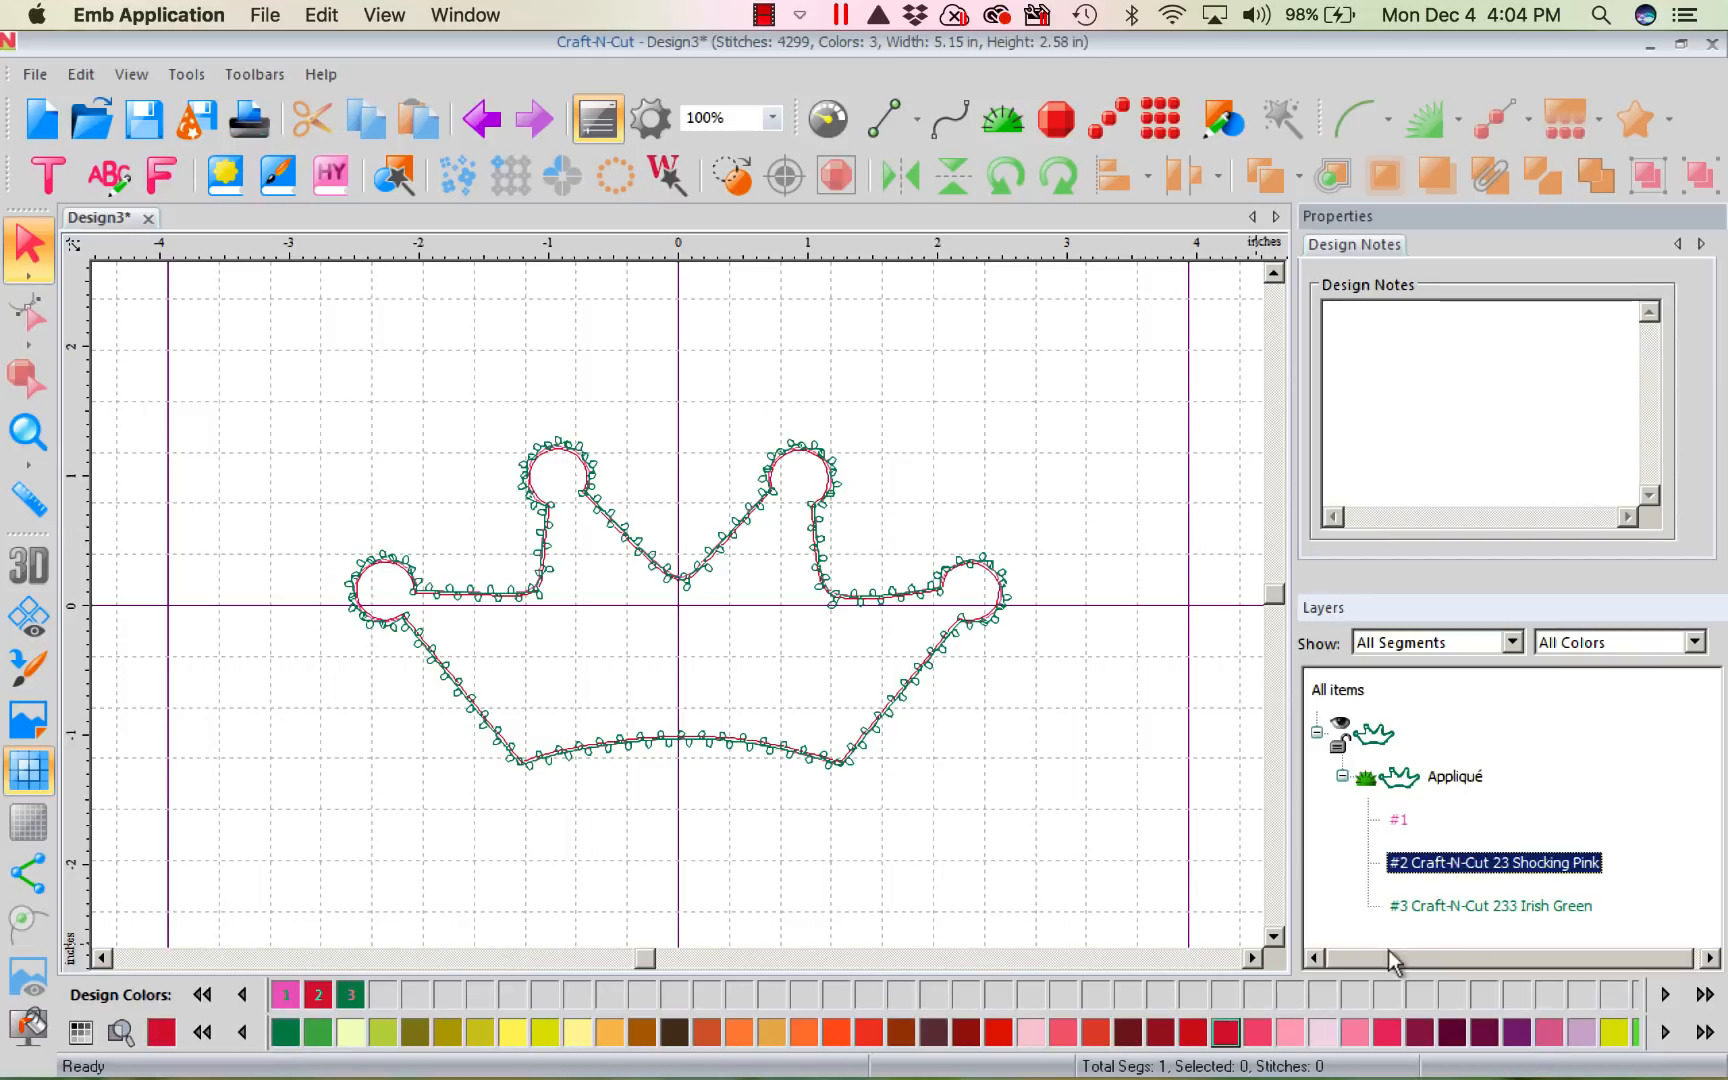
click(1496, 906)
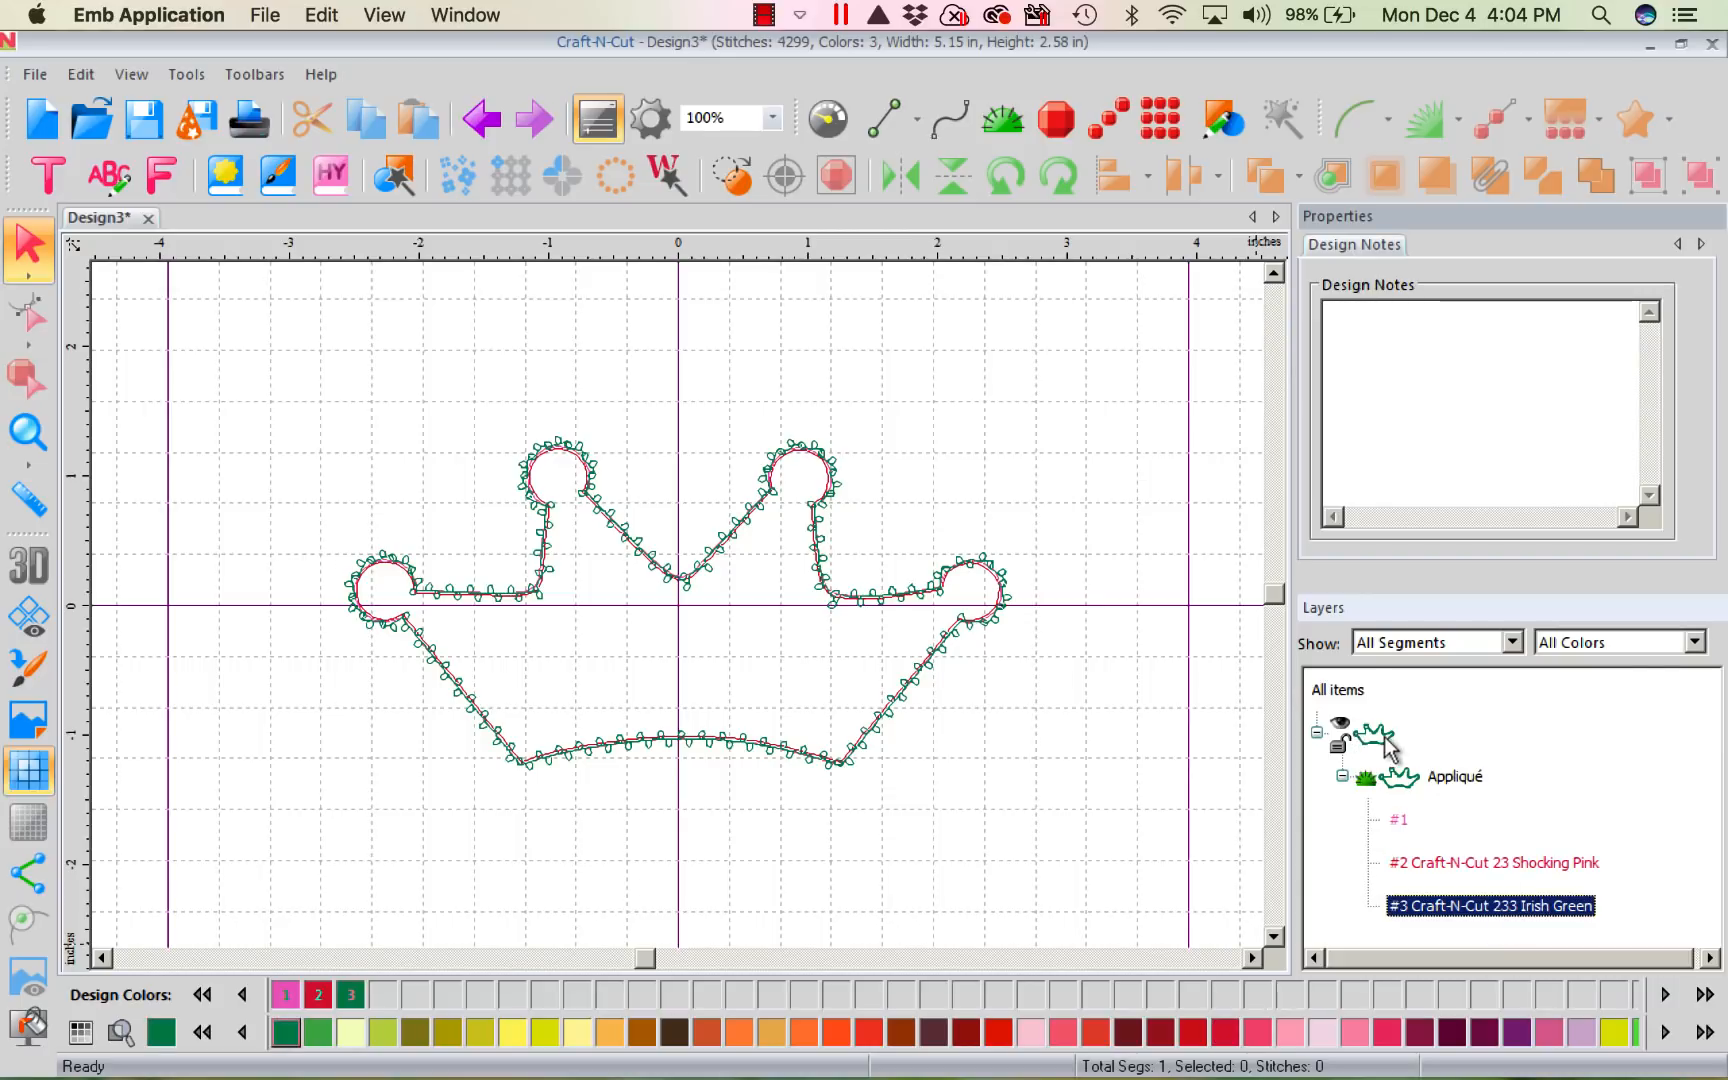
- Turn off Sew Tack Down for the crown appliqué and apply the change
click(1380, 775)
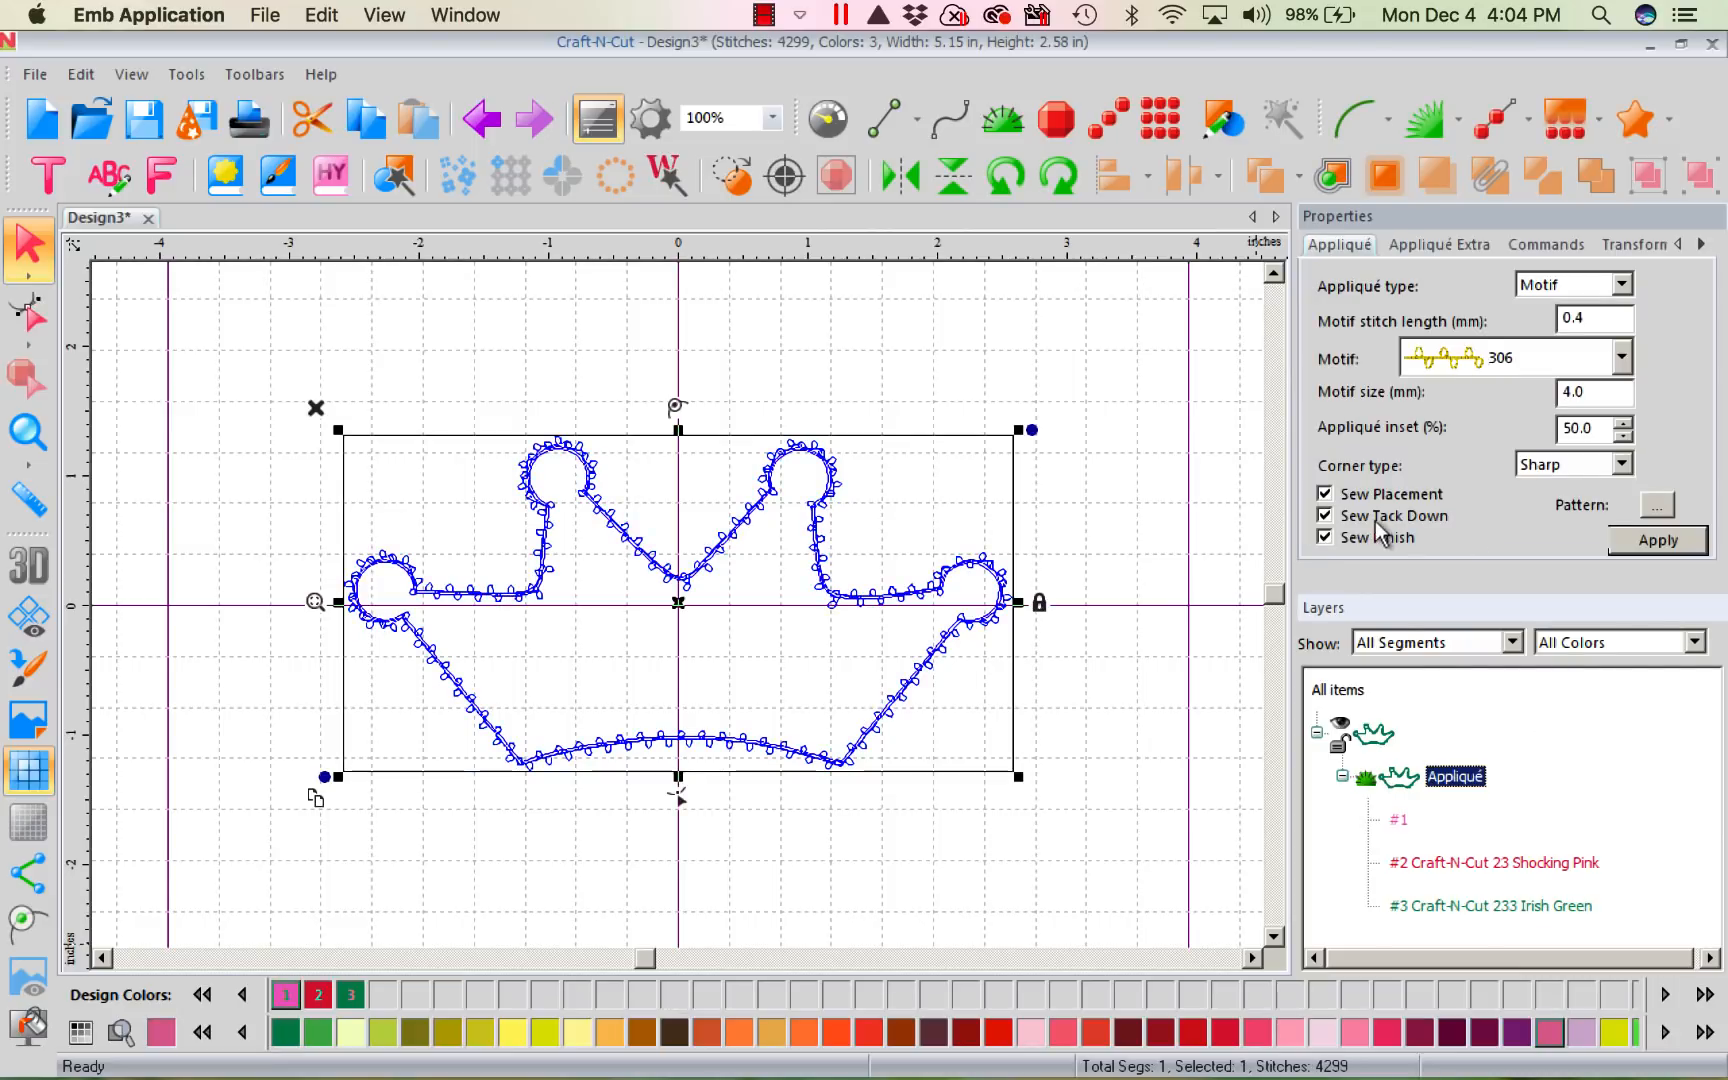
click(1325, 516)
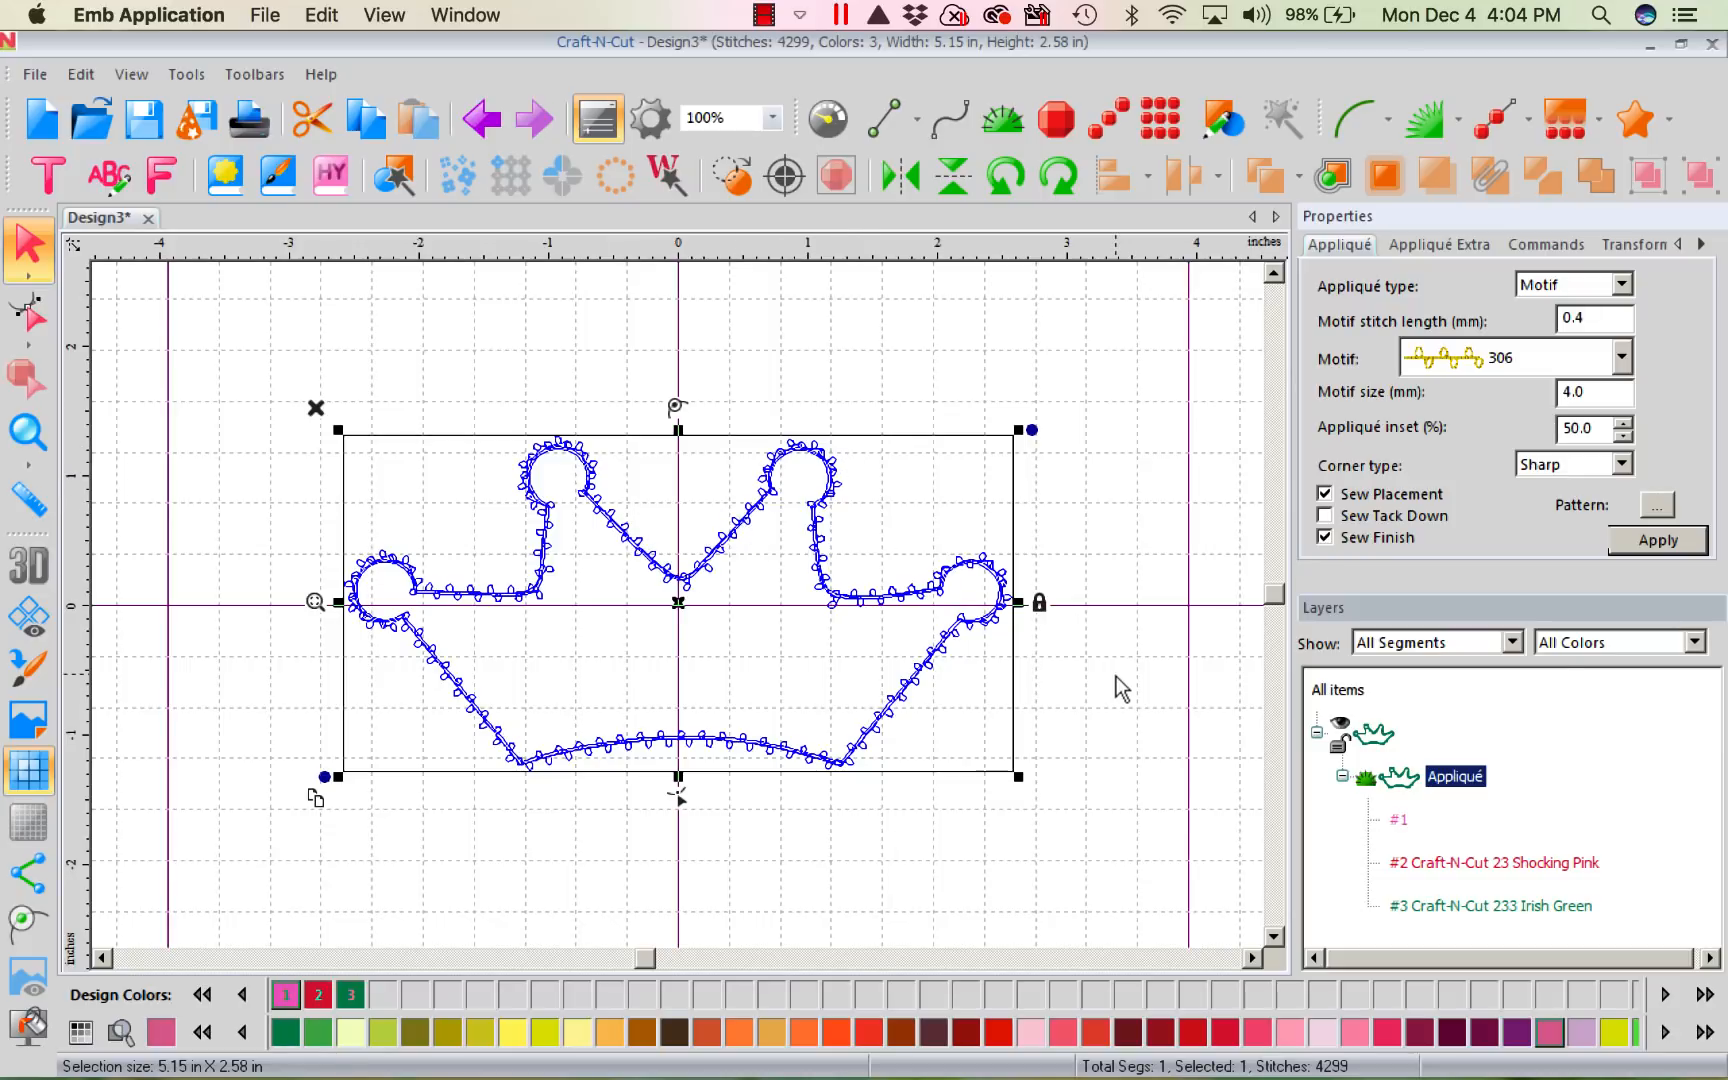
click(1640, 543)
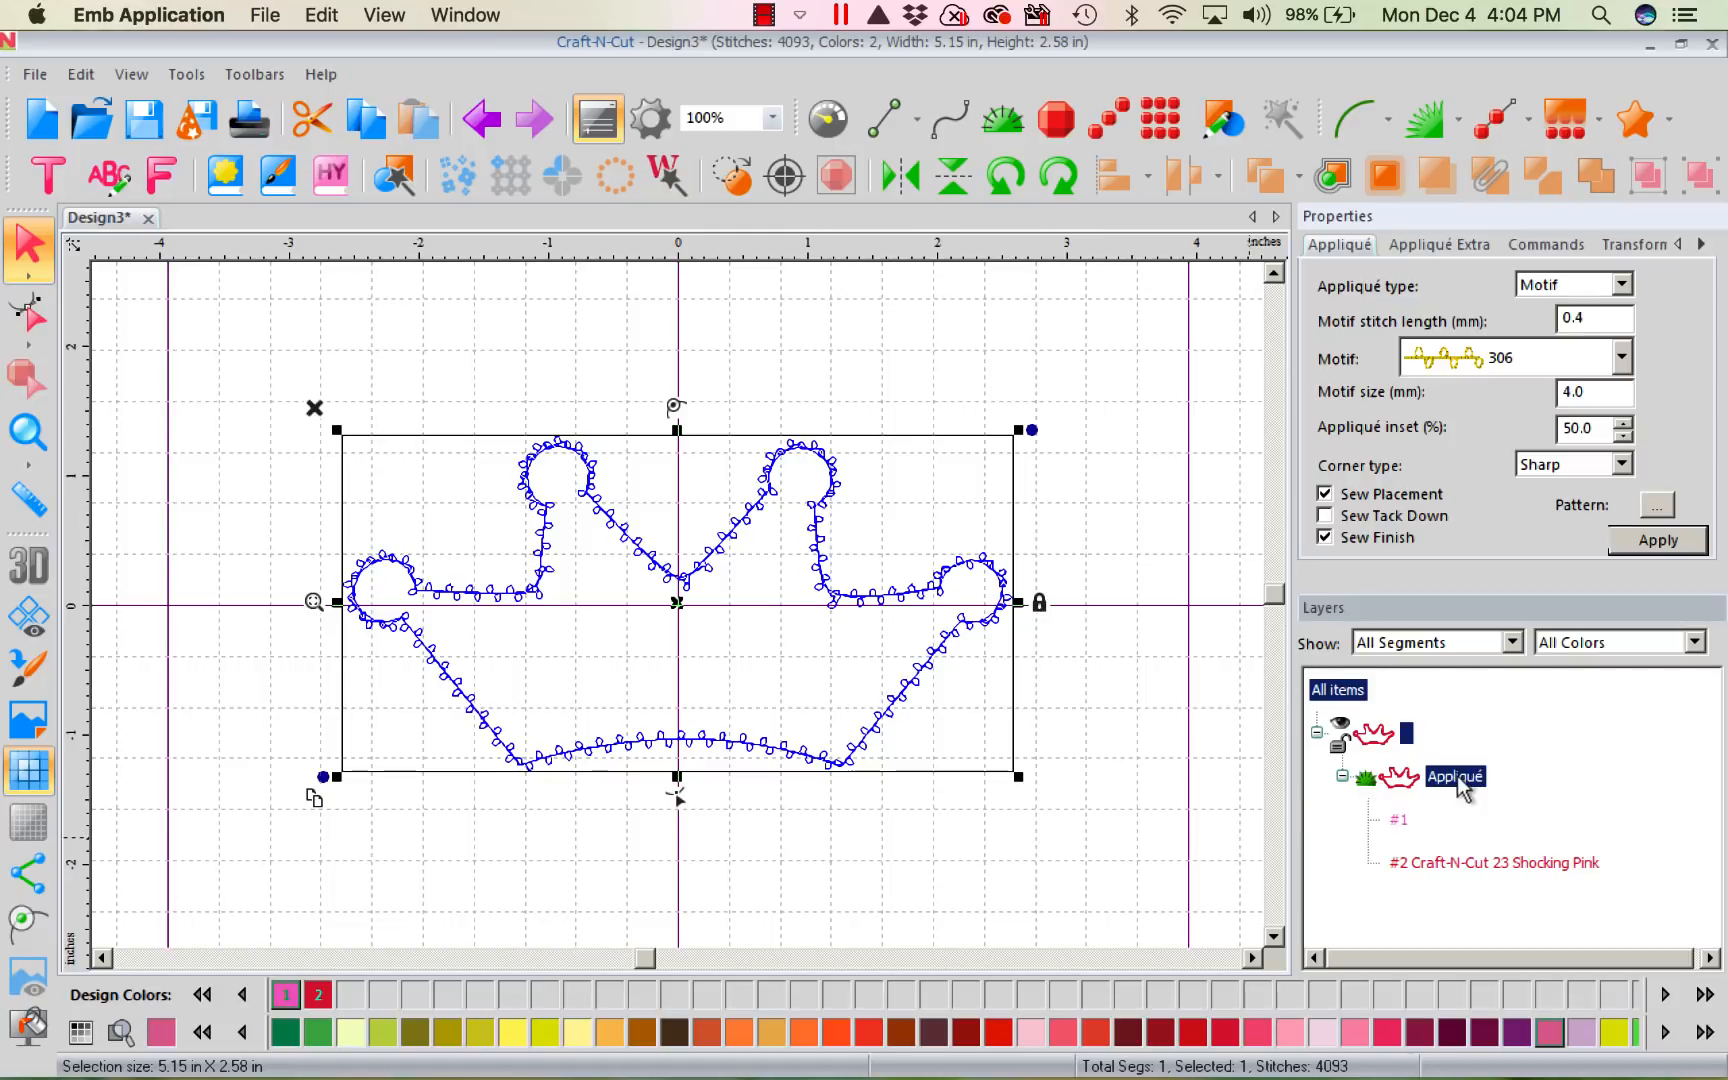
- Generate the crown's cut outline as a new design and review the Save2Cut settings for Brother ScanNCut with Batik (w/Appli-Stick)
click(729, 189)
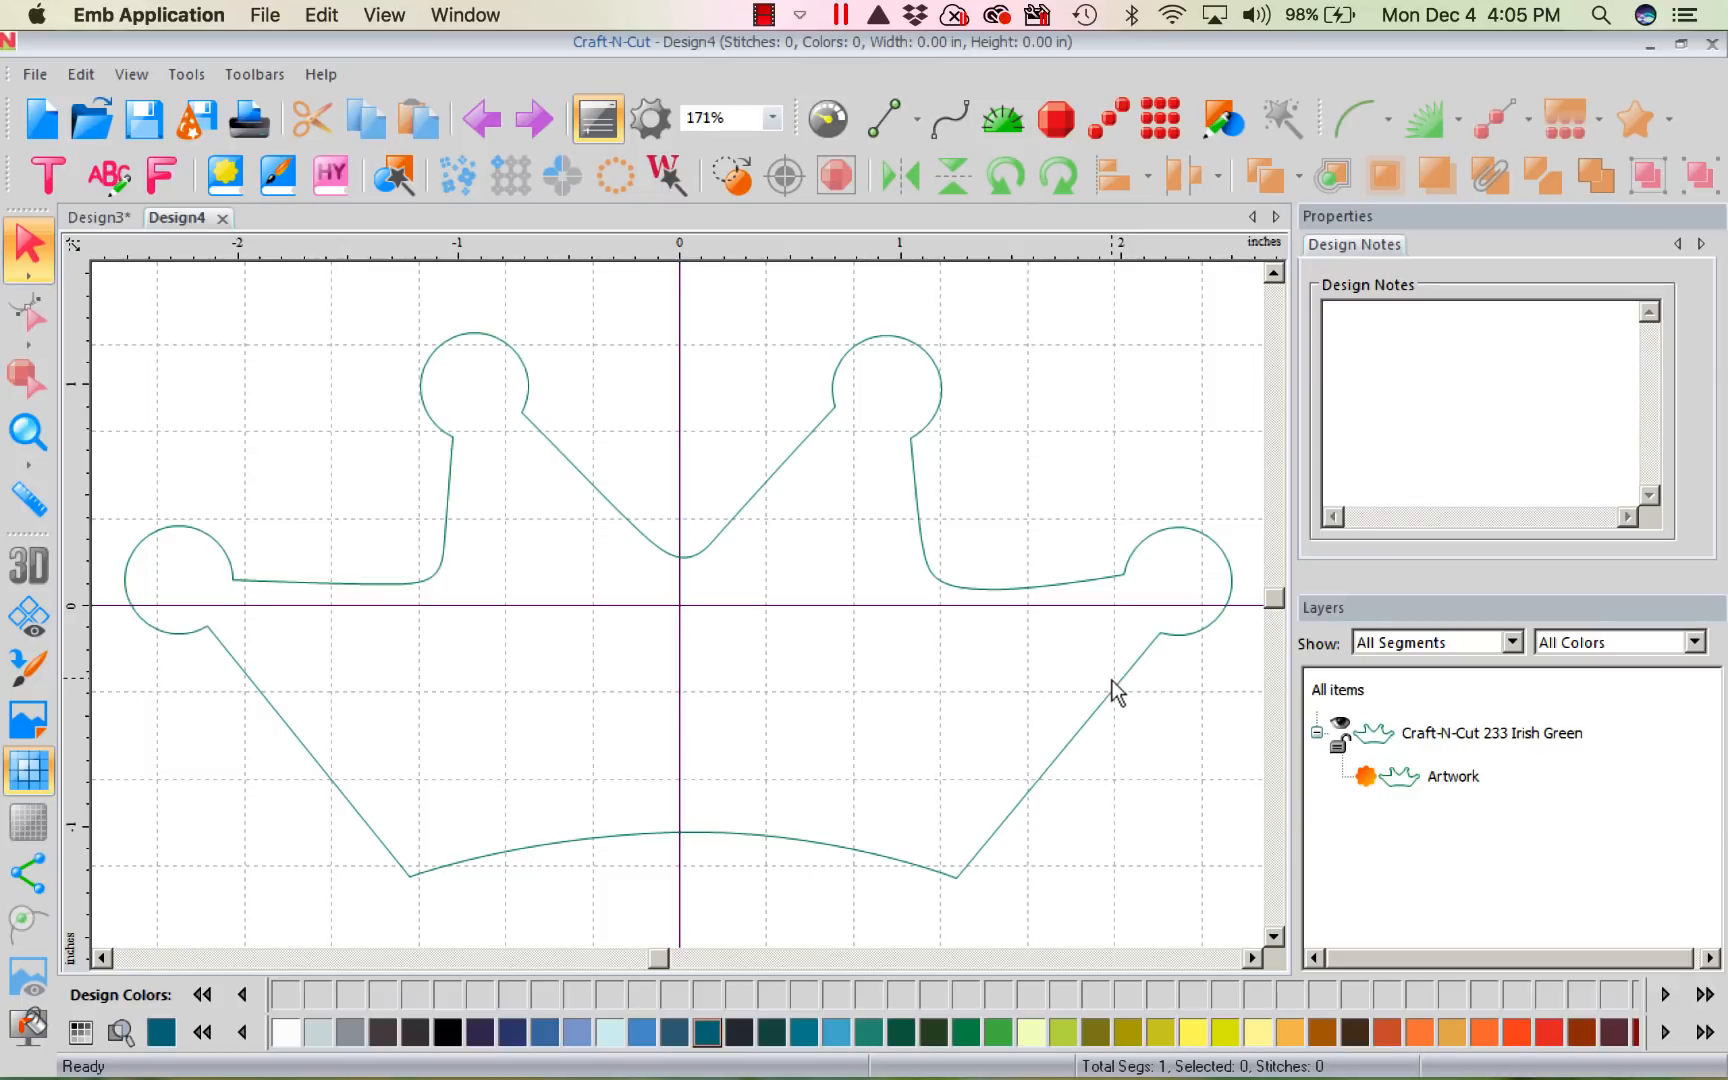
click(34, 76)
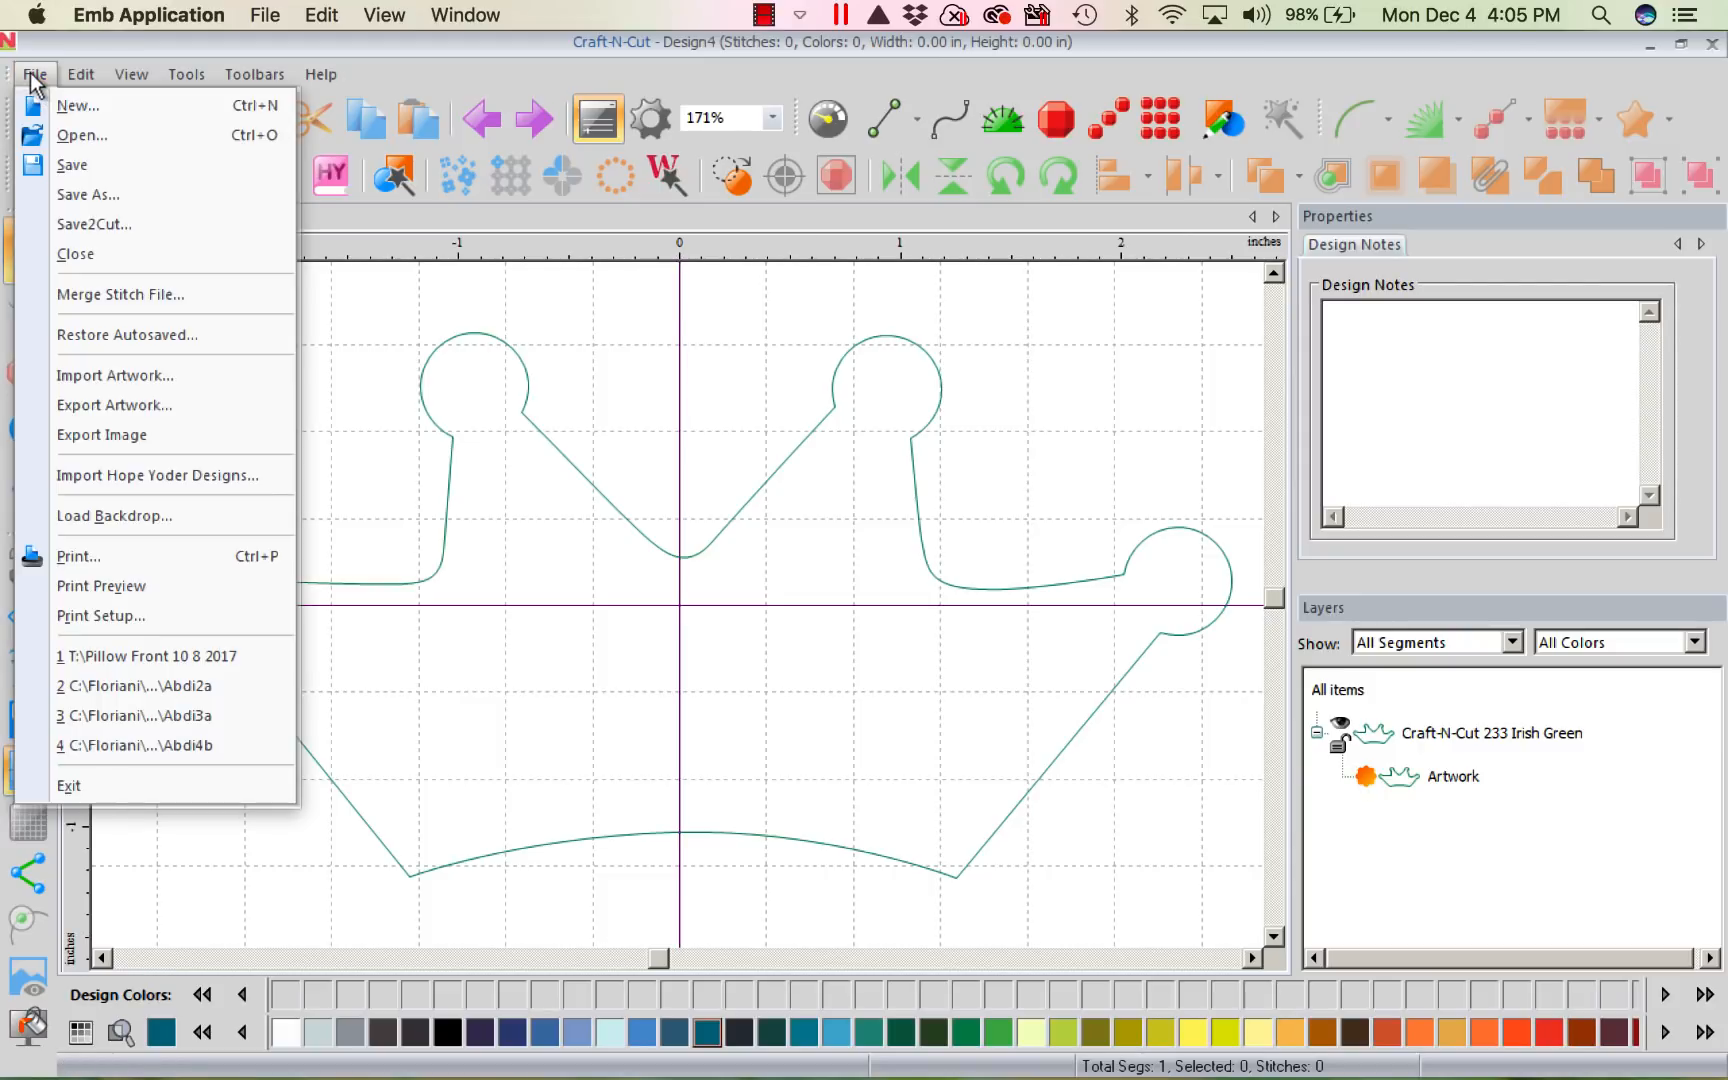
click(116, 226)
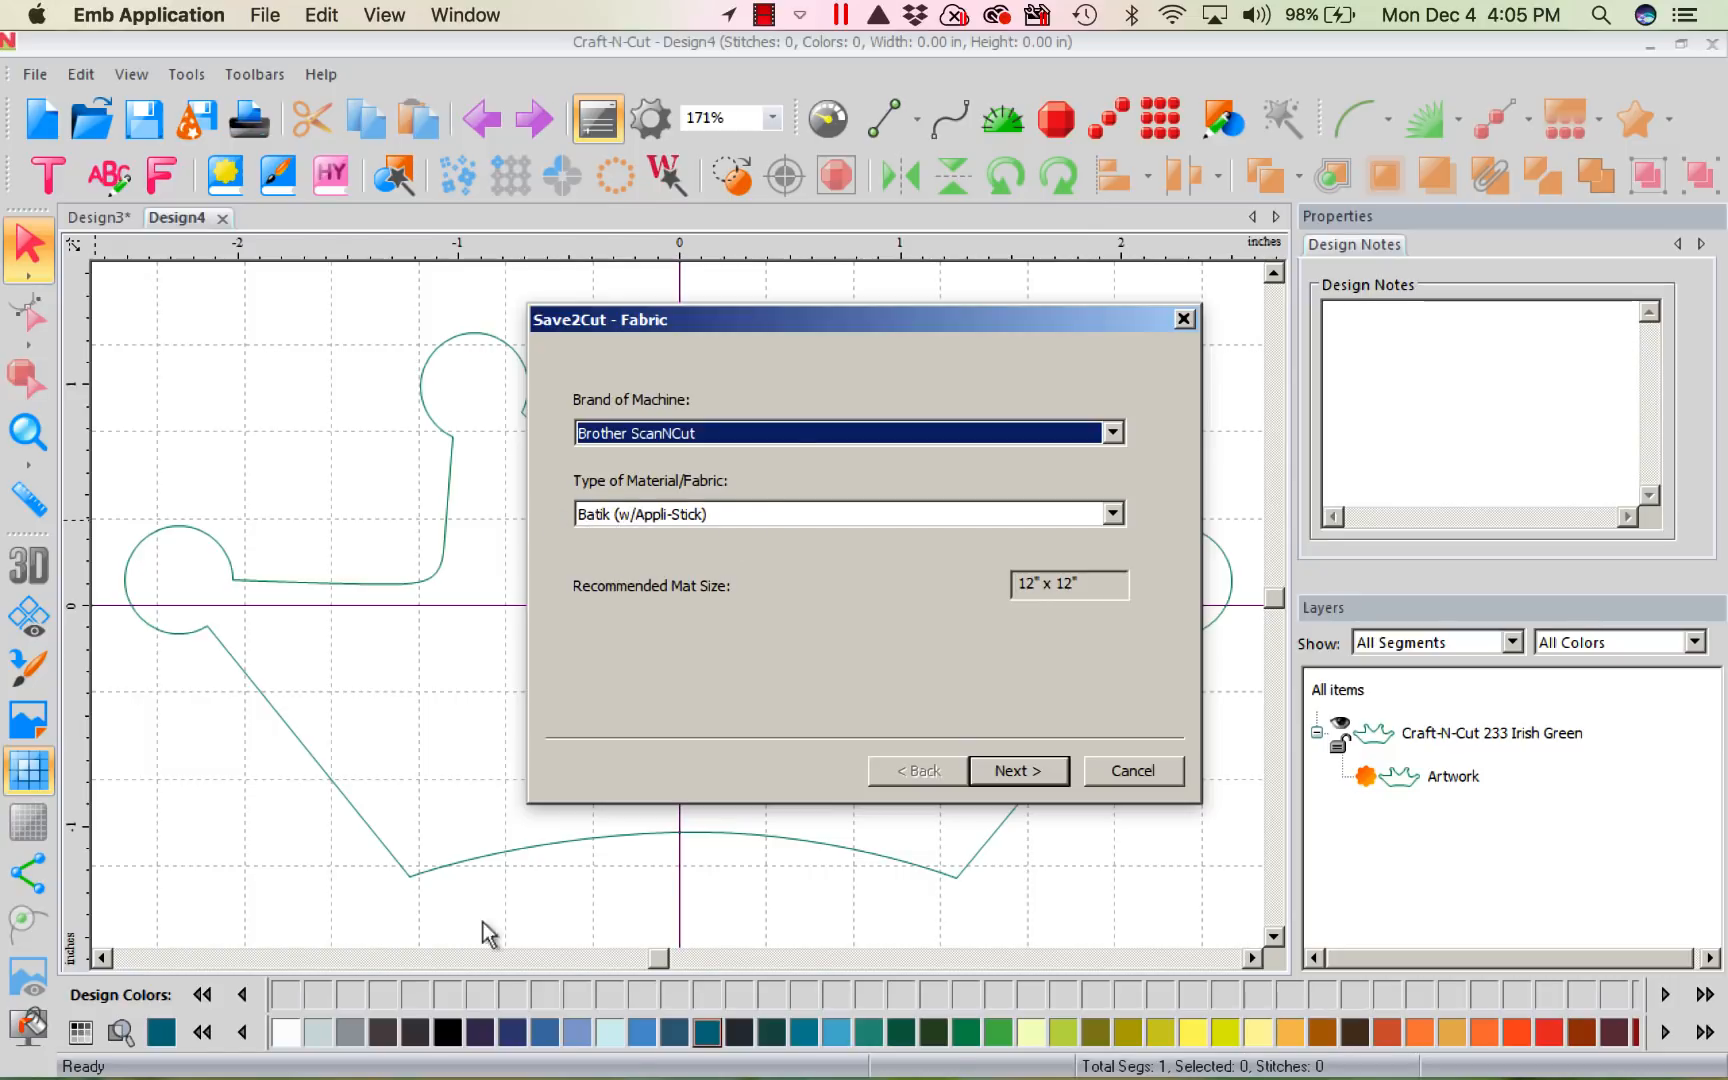
click(1018, 771)
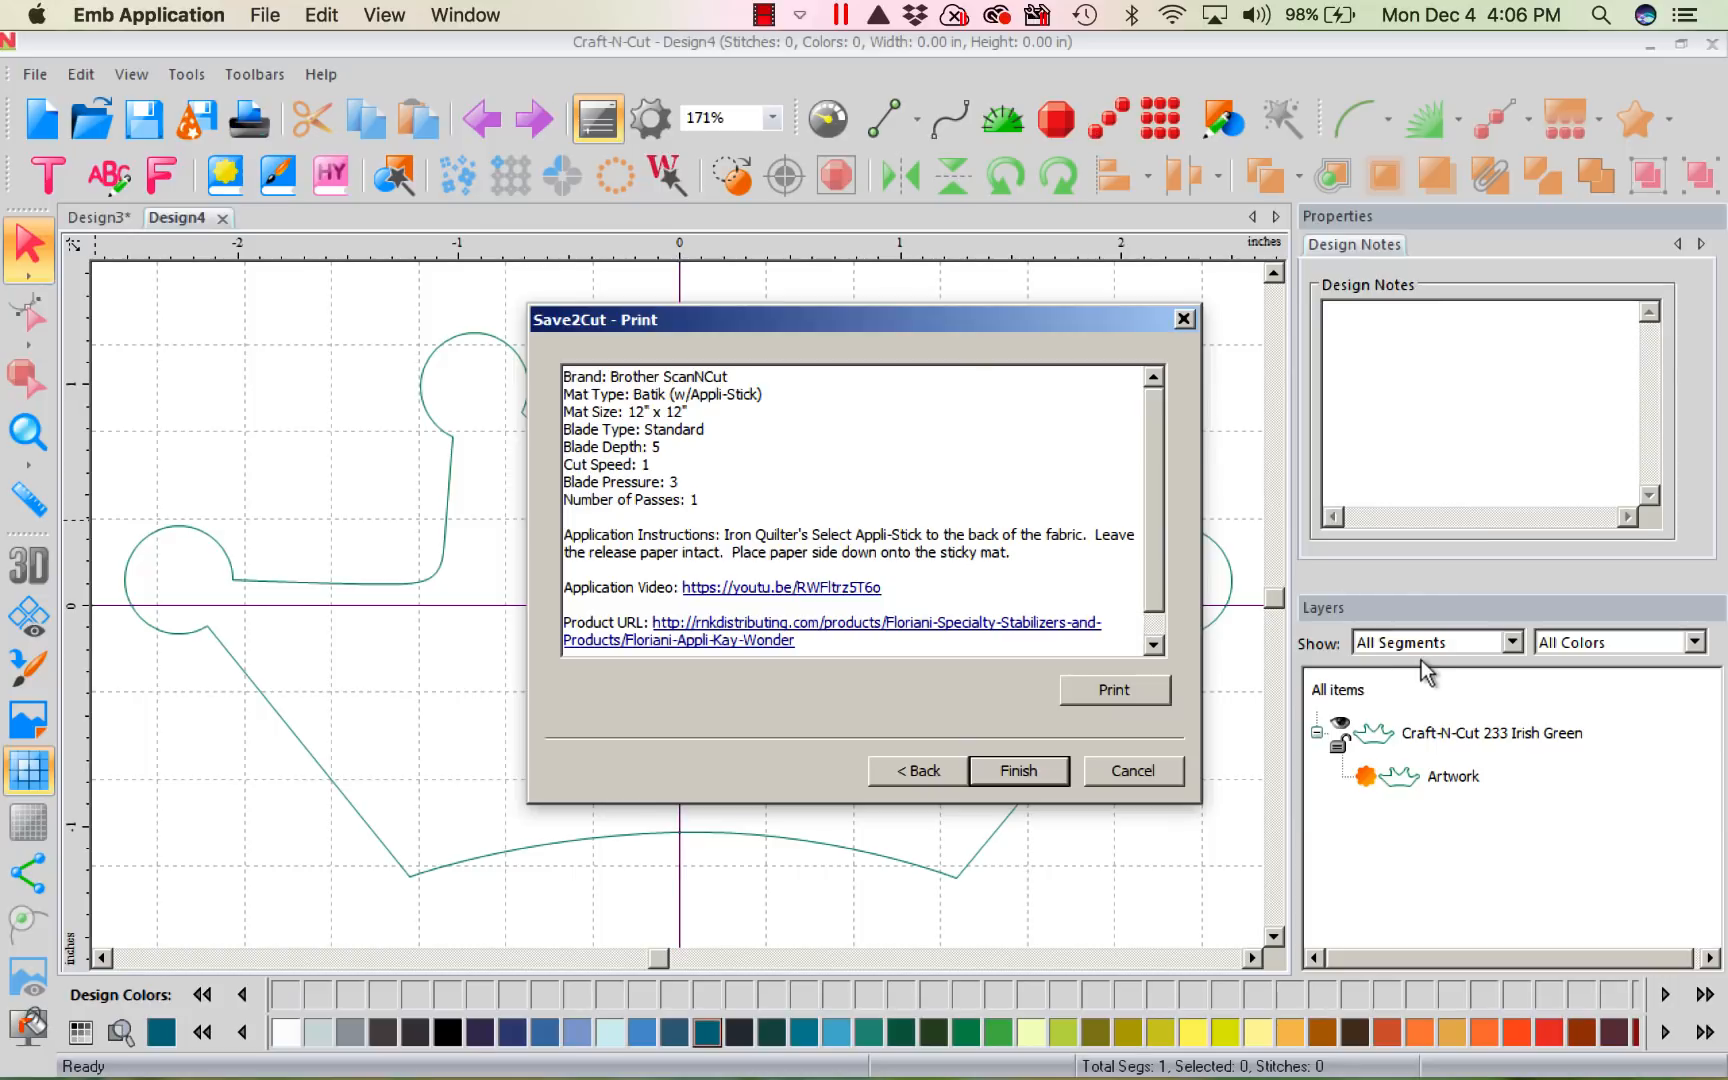
click(1130, 770)
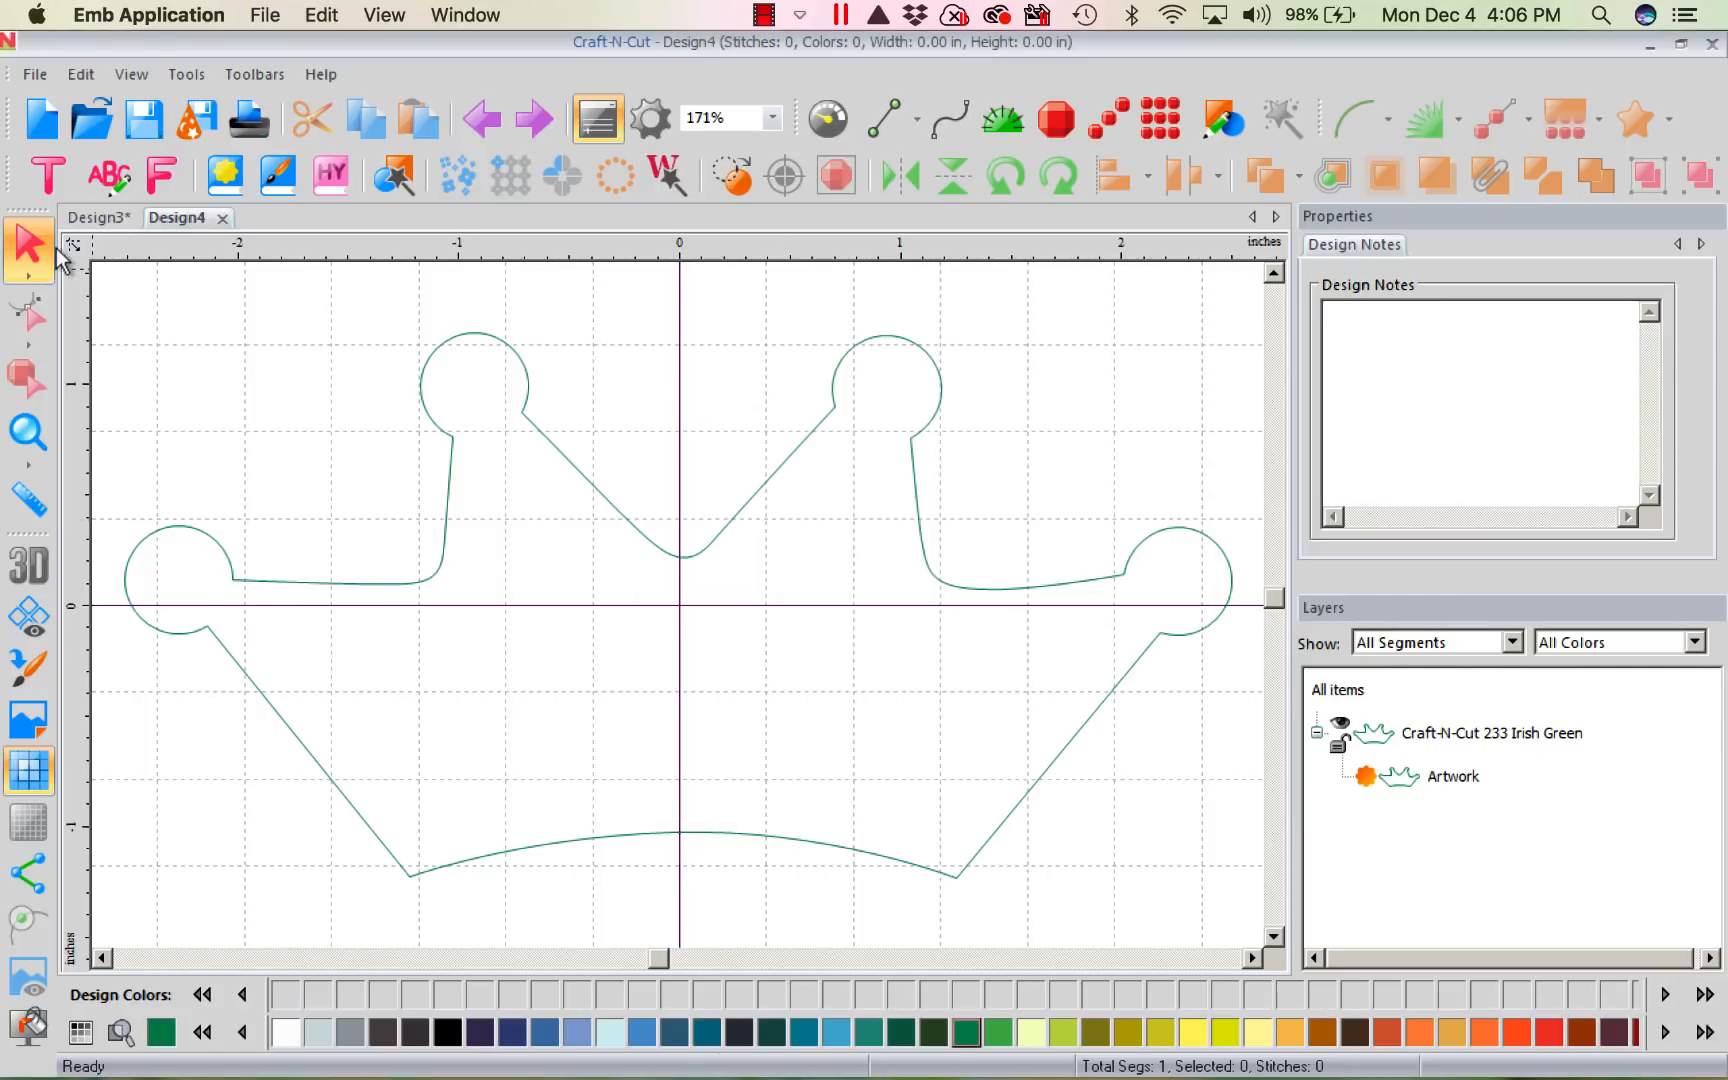
- Return to Design3 and undo the appliqué changes back to the solid filled crown artwork
click(100, 217)
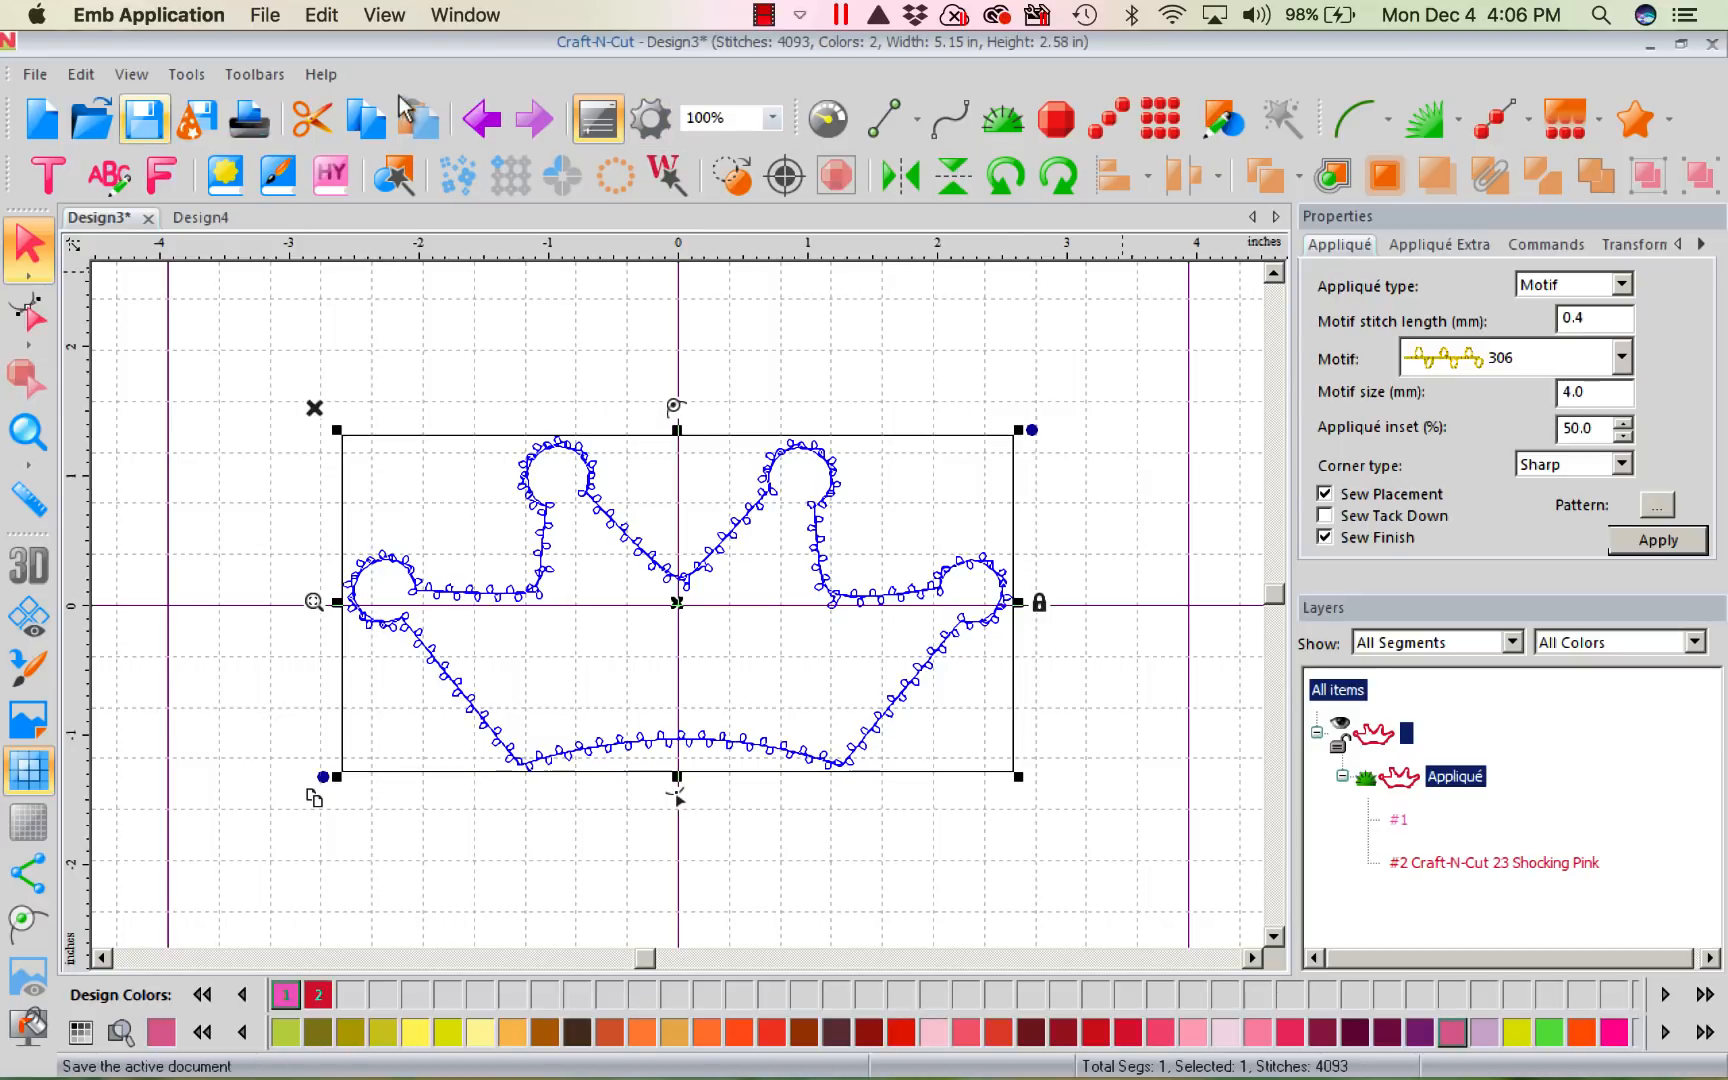
click(470, 118)
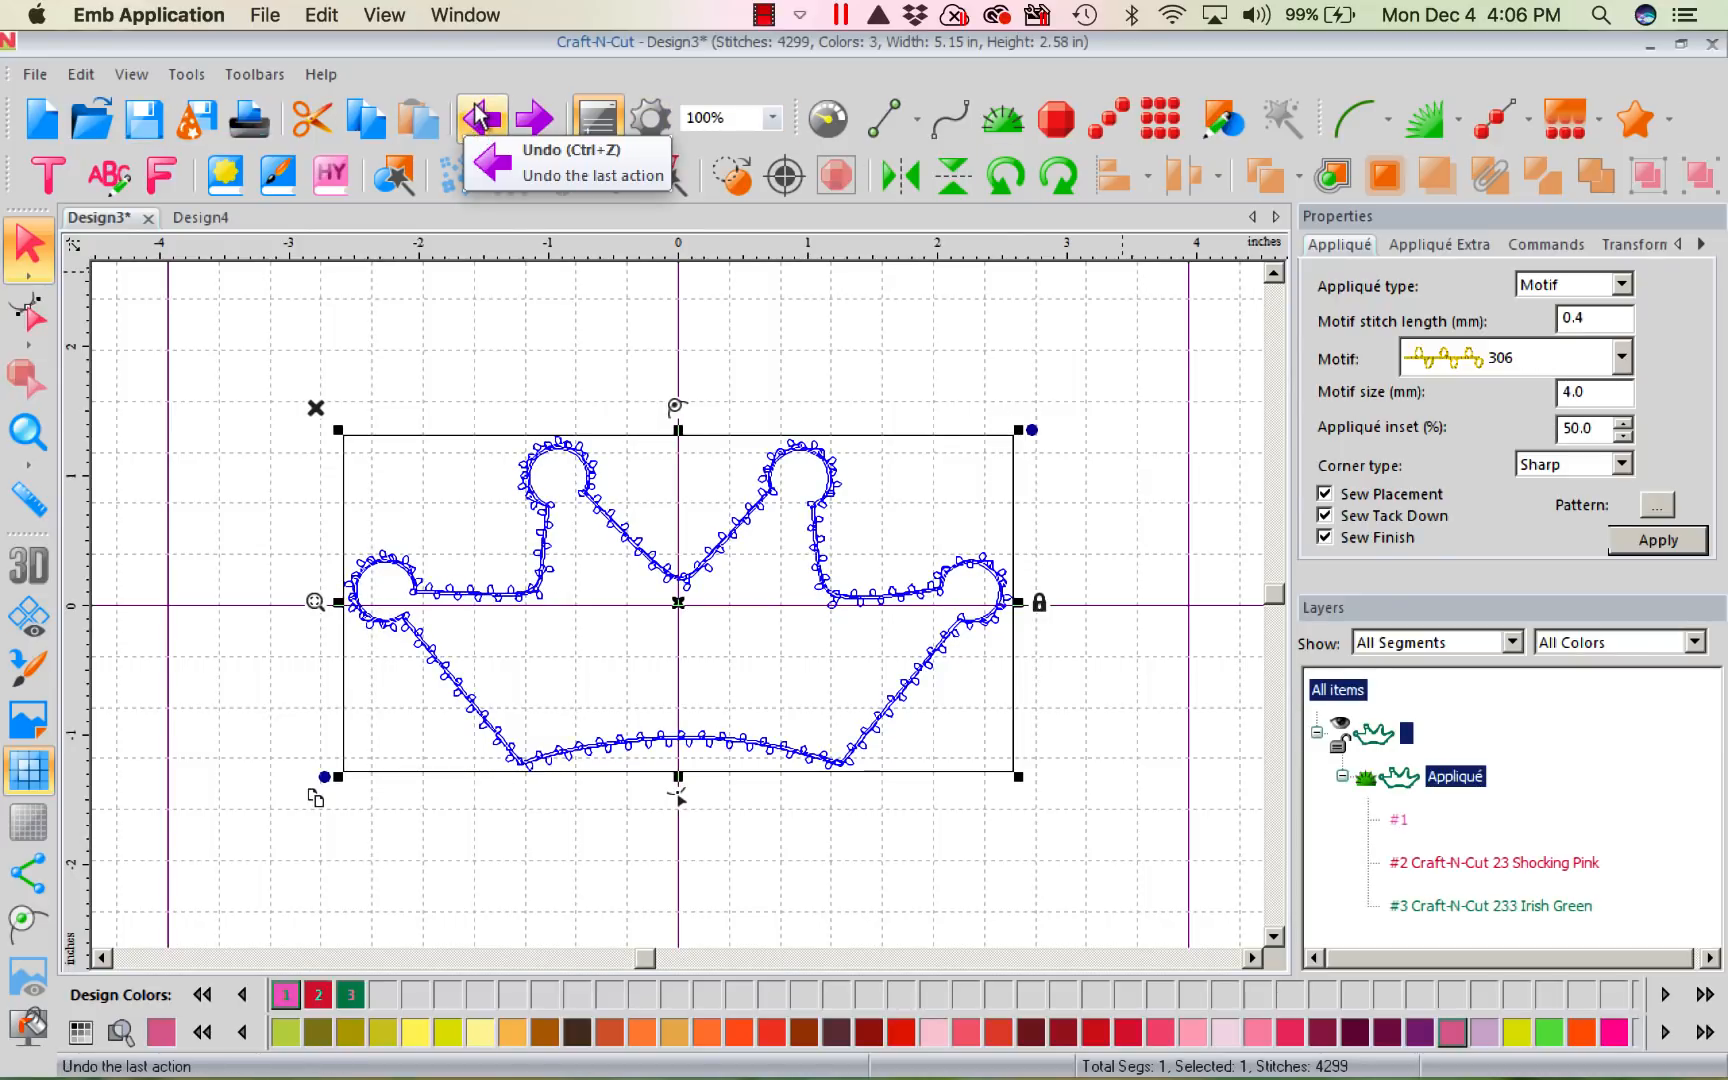
click(480, 116)
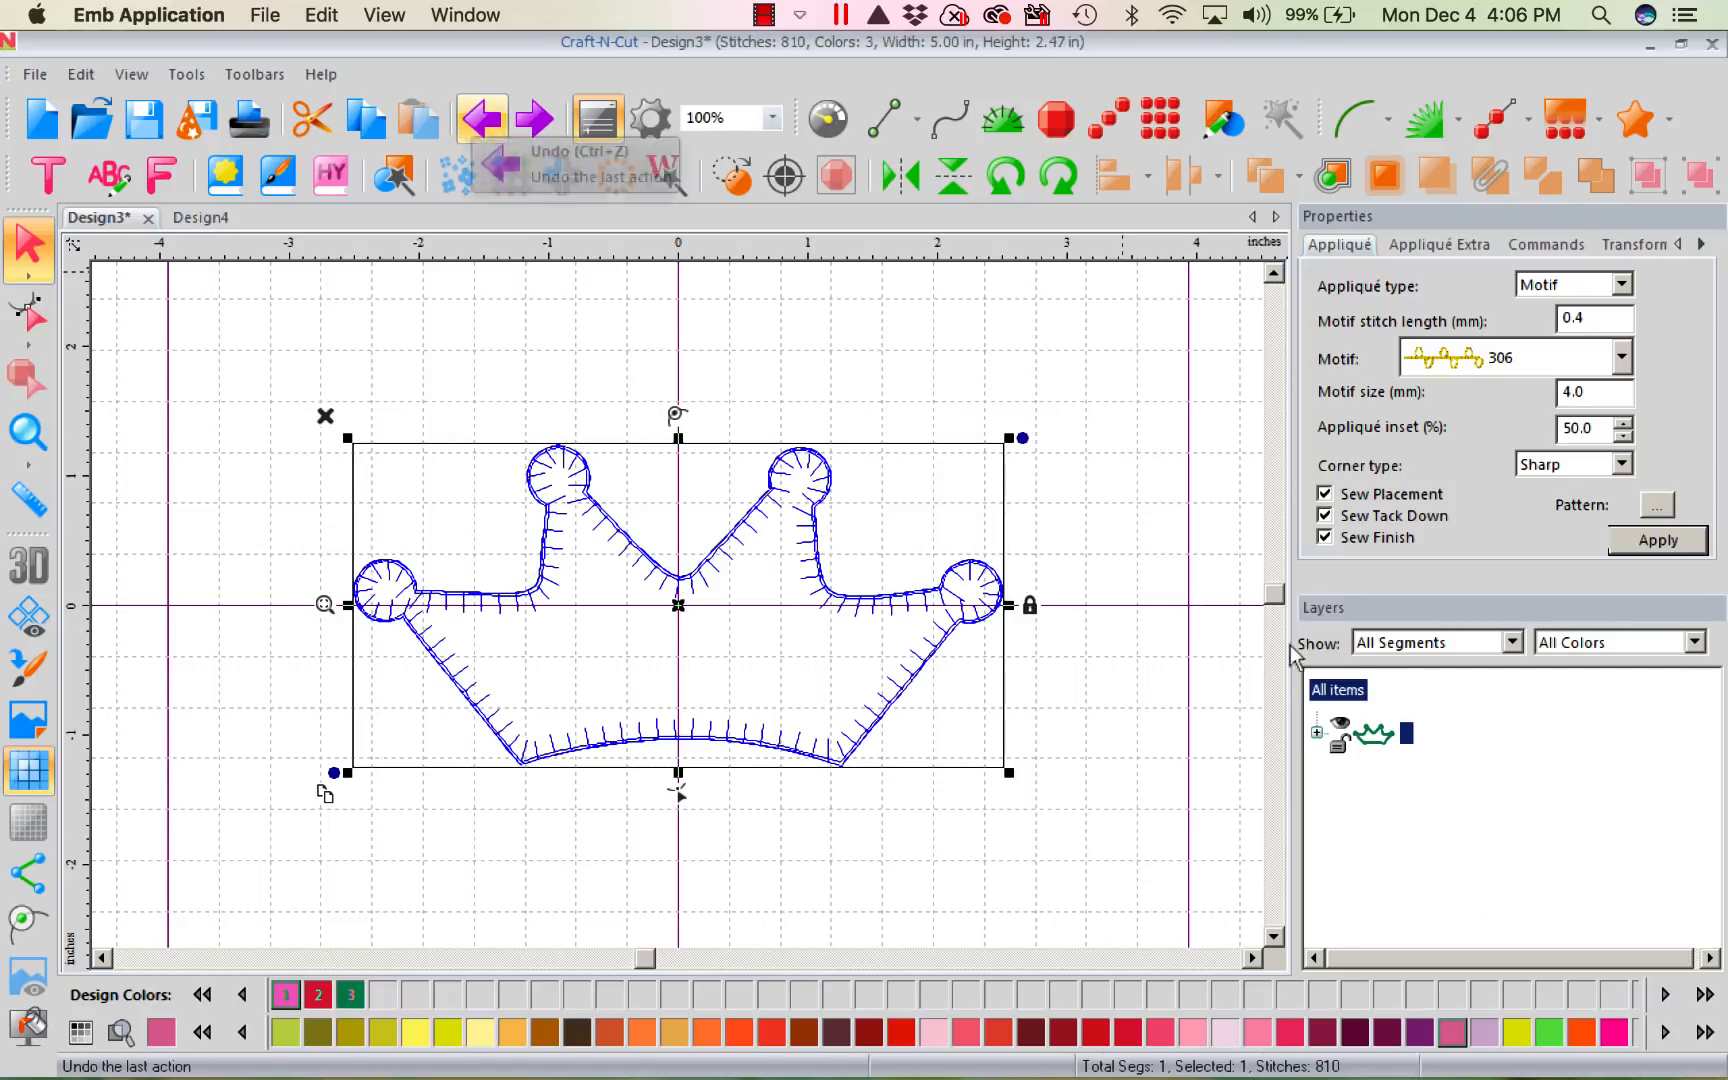
click(1316, 732)
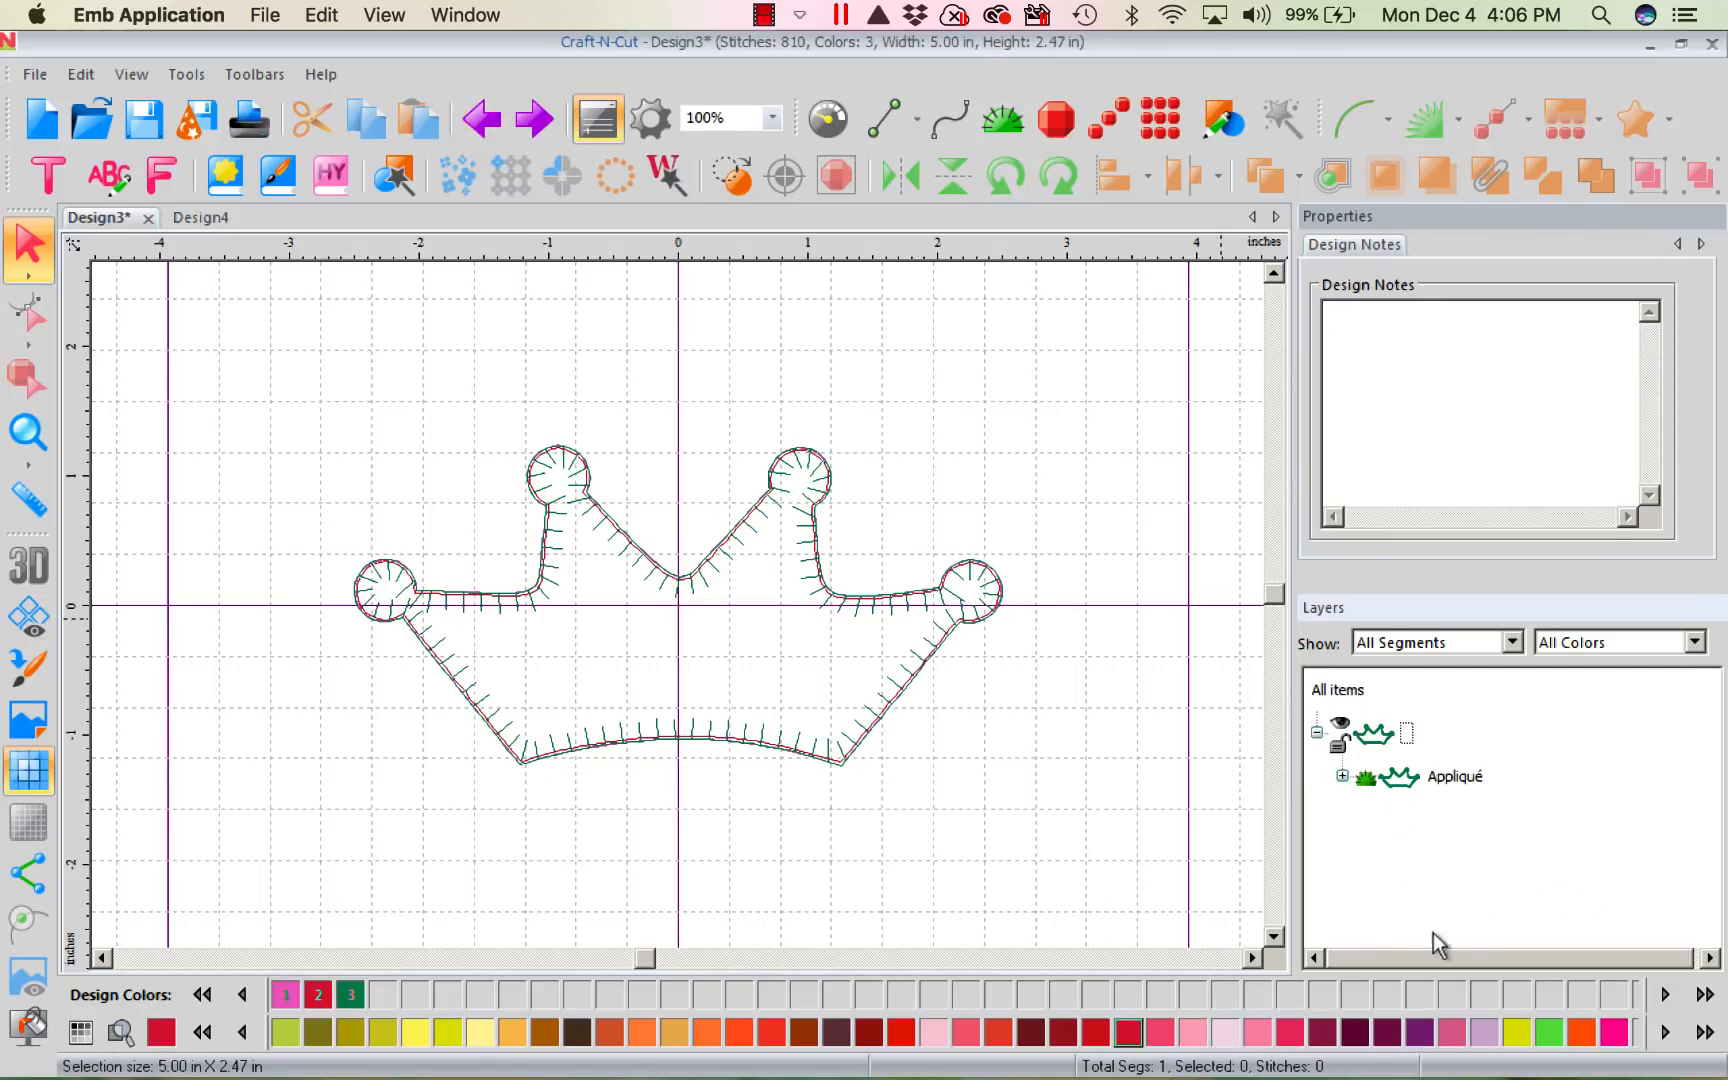
click(481, 118)
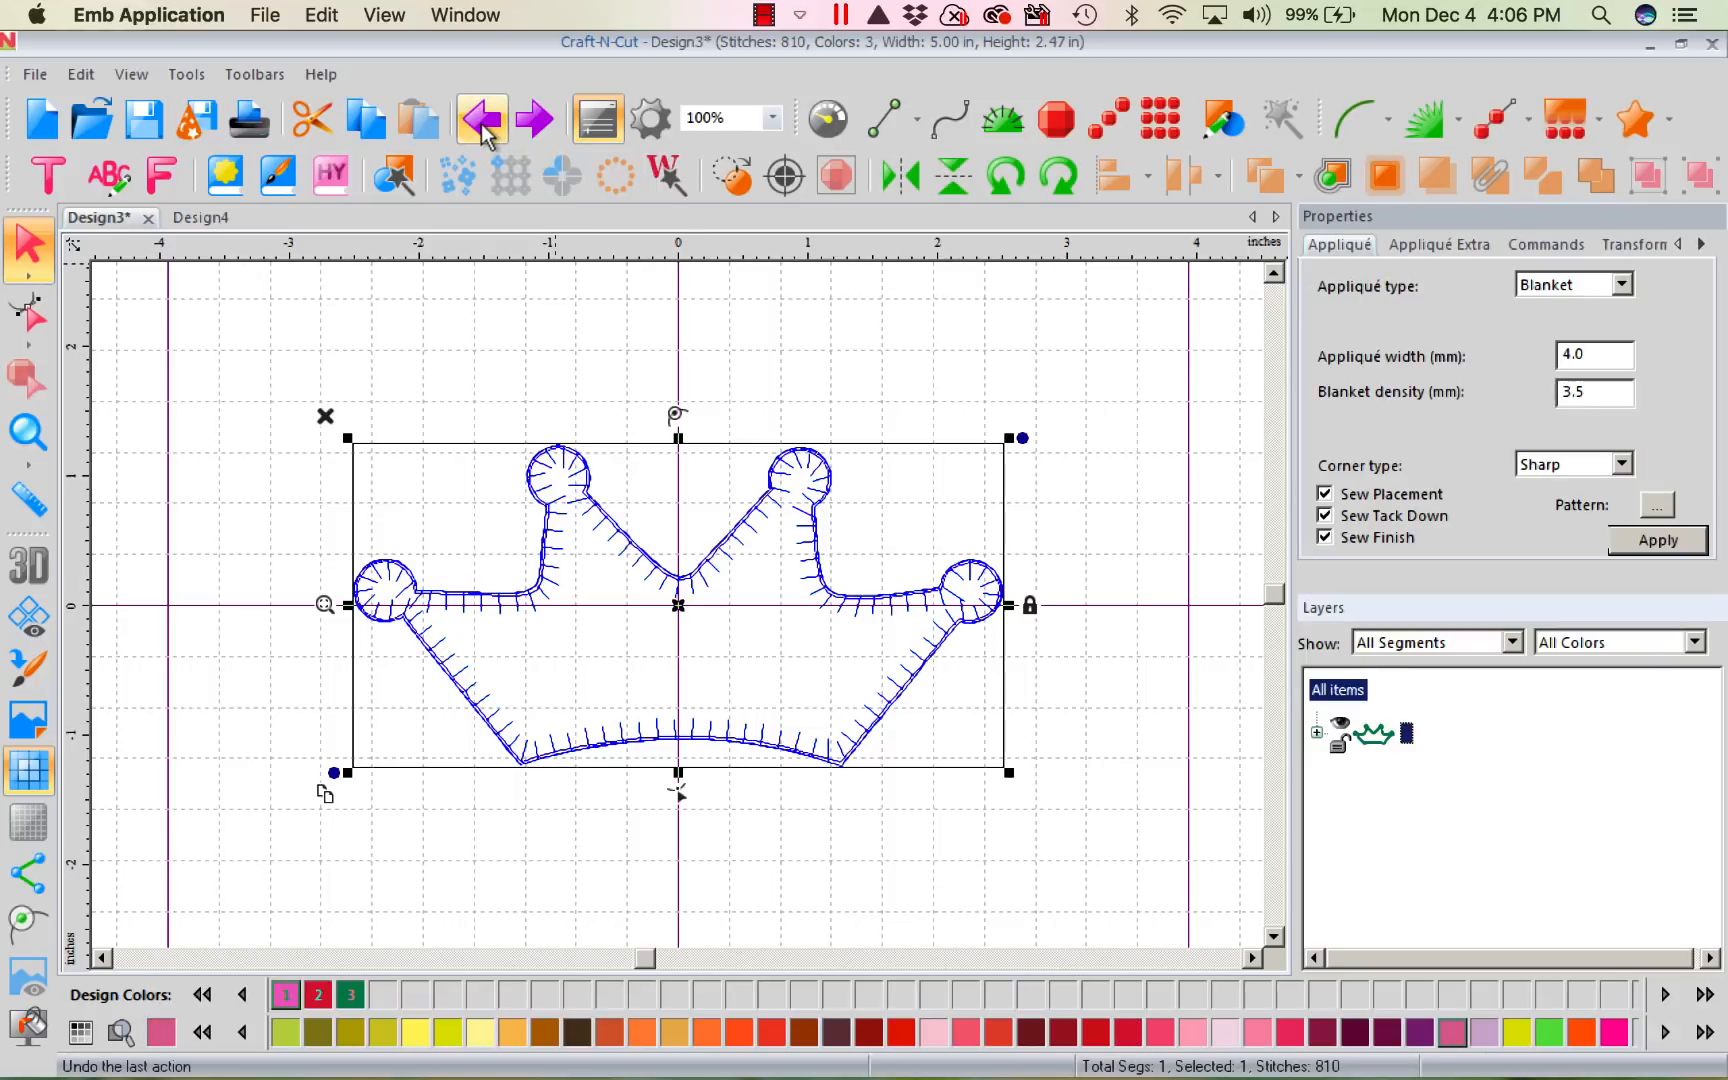
click(481, 118)
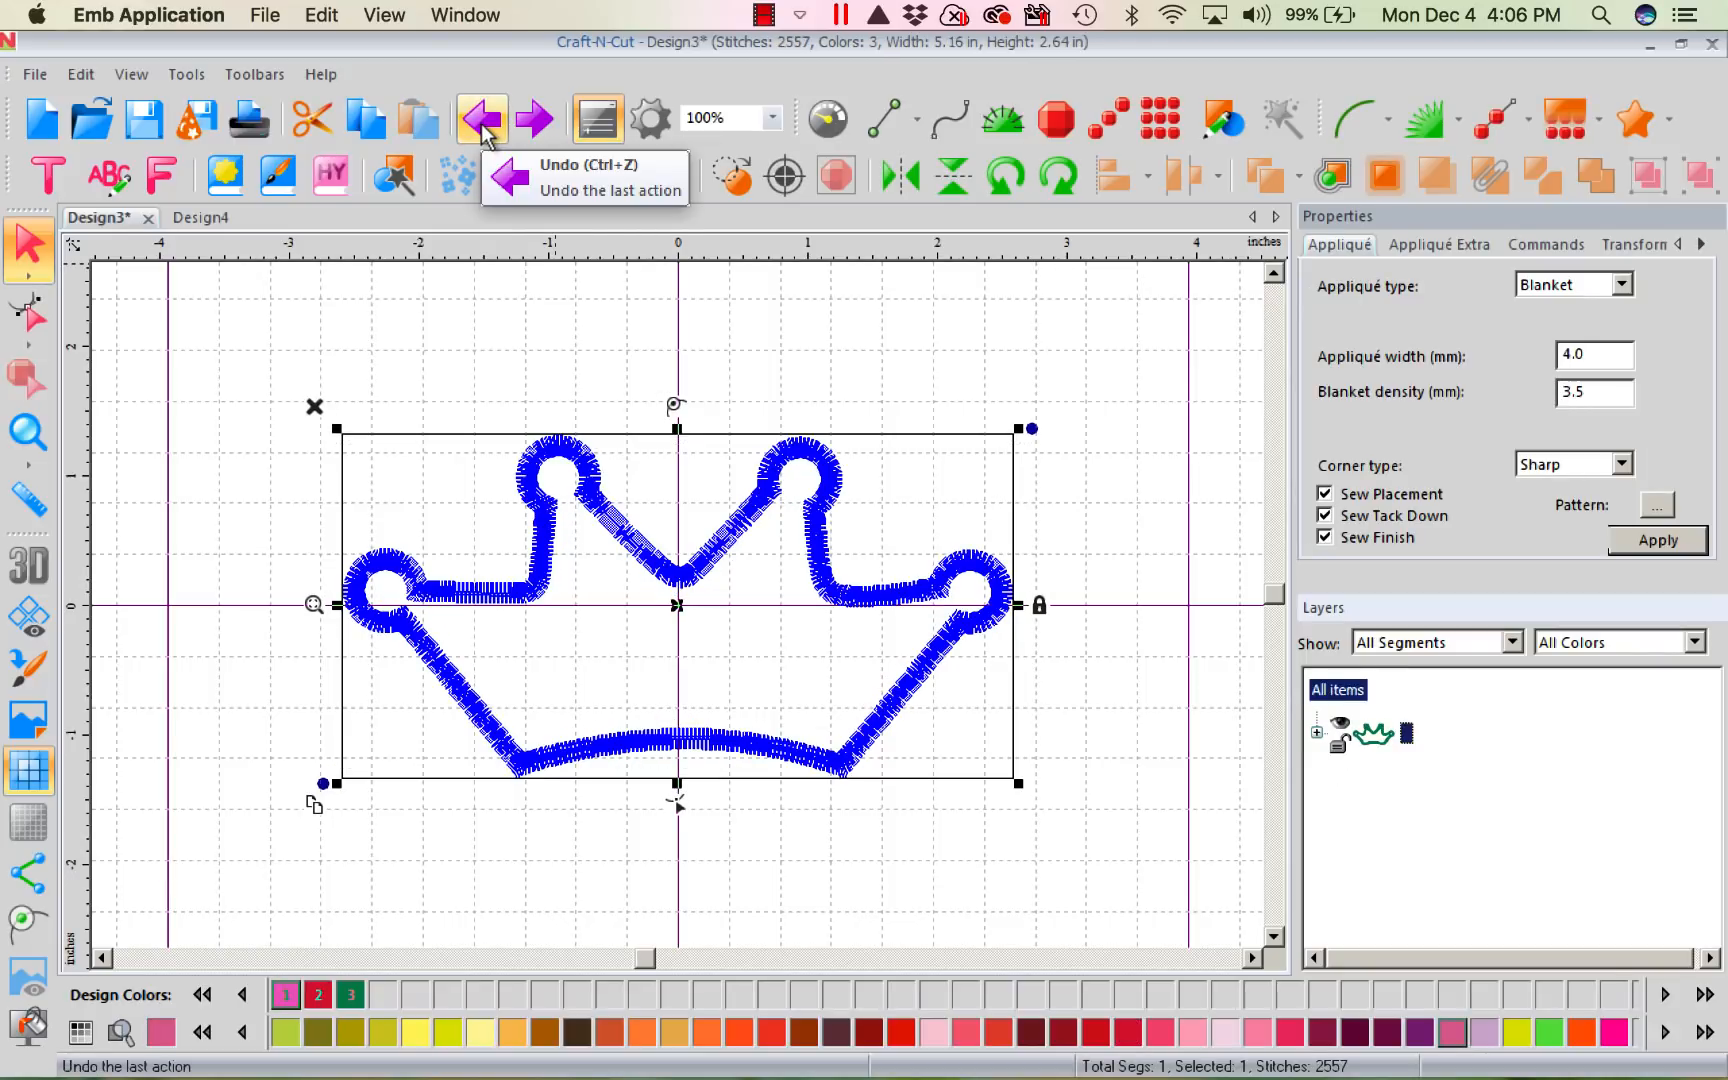
click(481, 118)
click(481, 118)
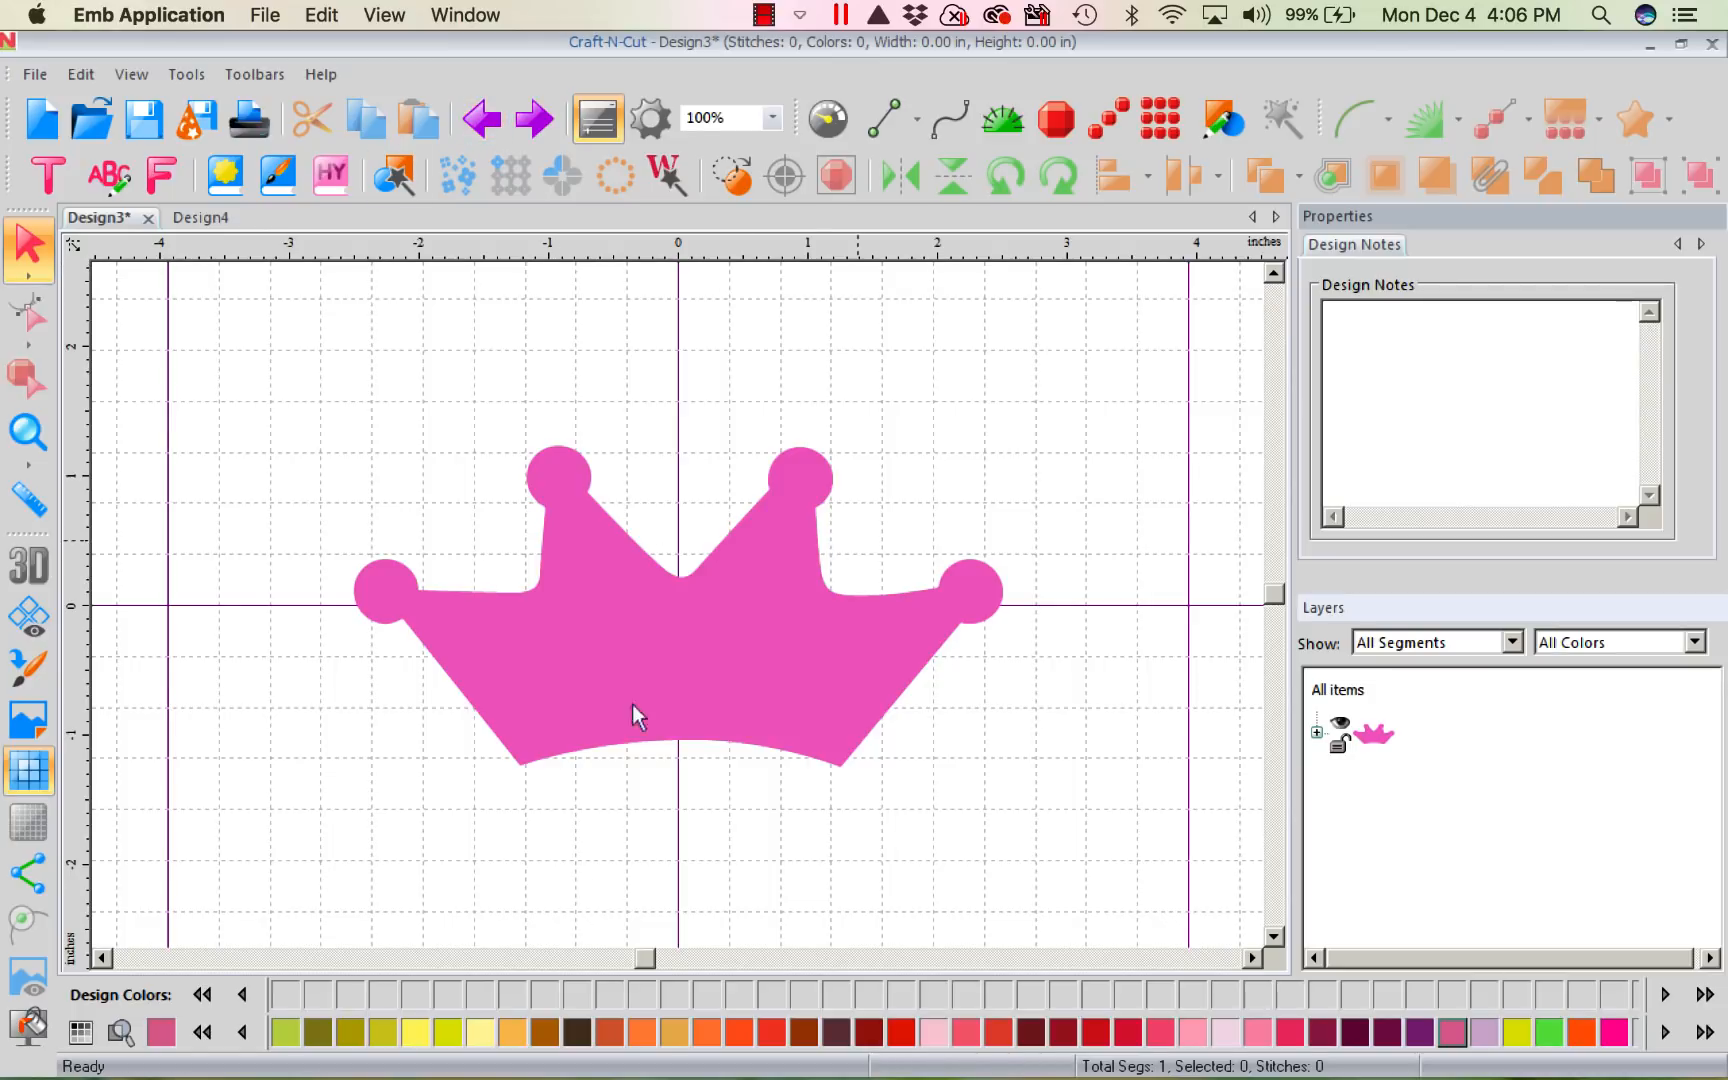
- Review the Save2Cut cutting settings and instructions for Heat Transfer Vinyl on the Brother ScanNCut without saving
click(35, 75)
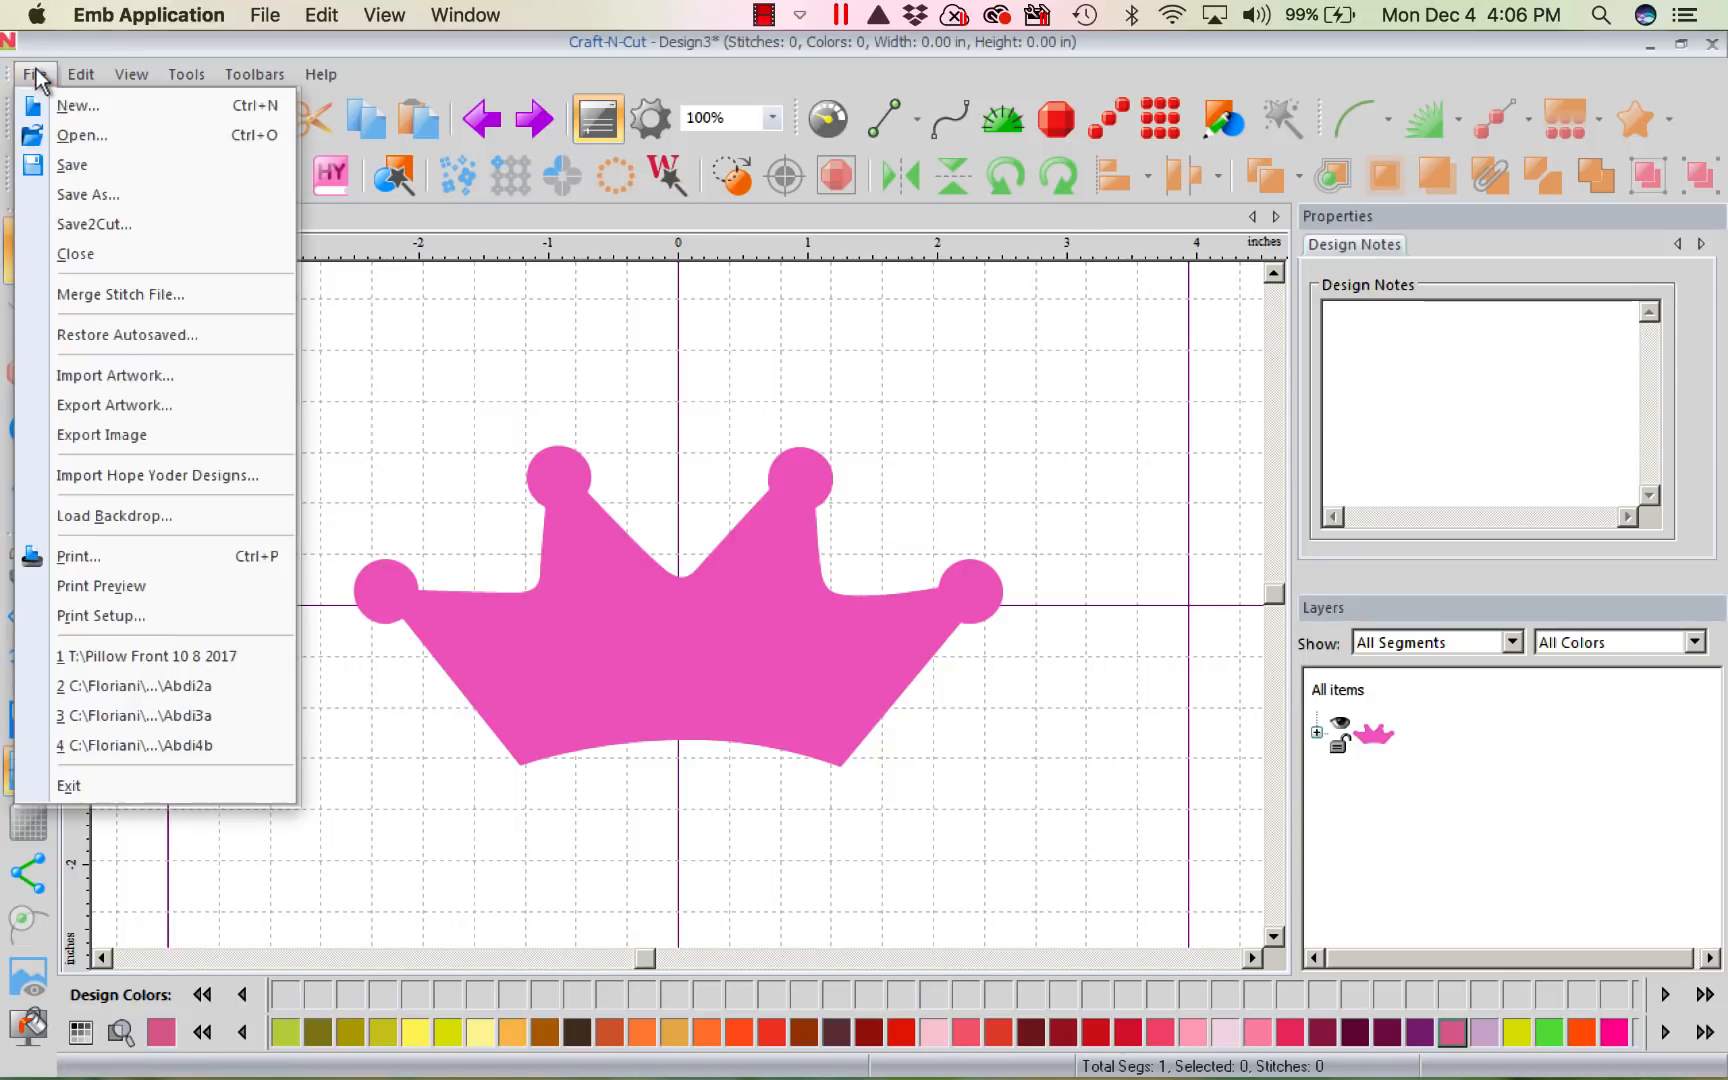
click(108, 228)
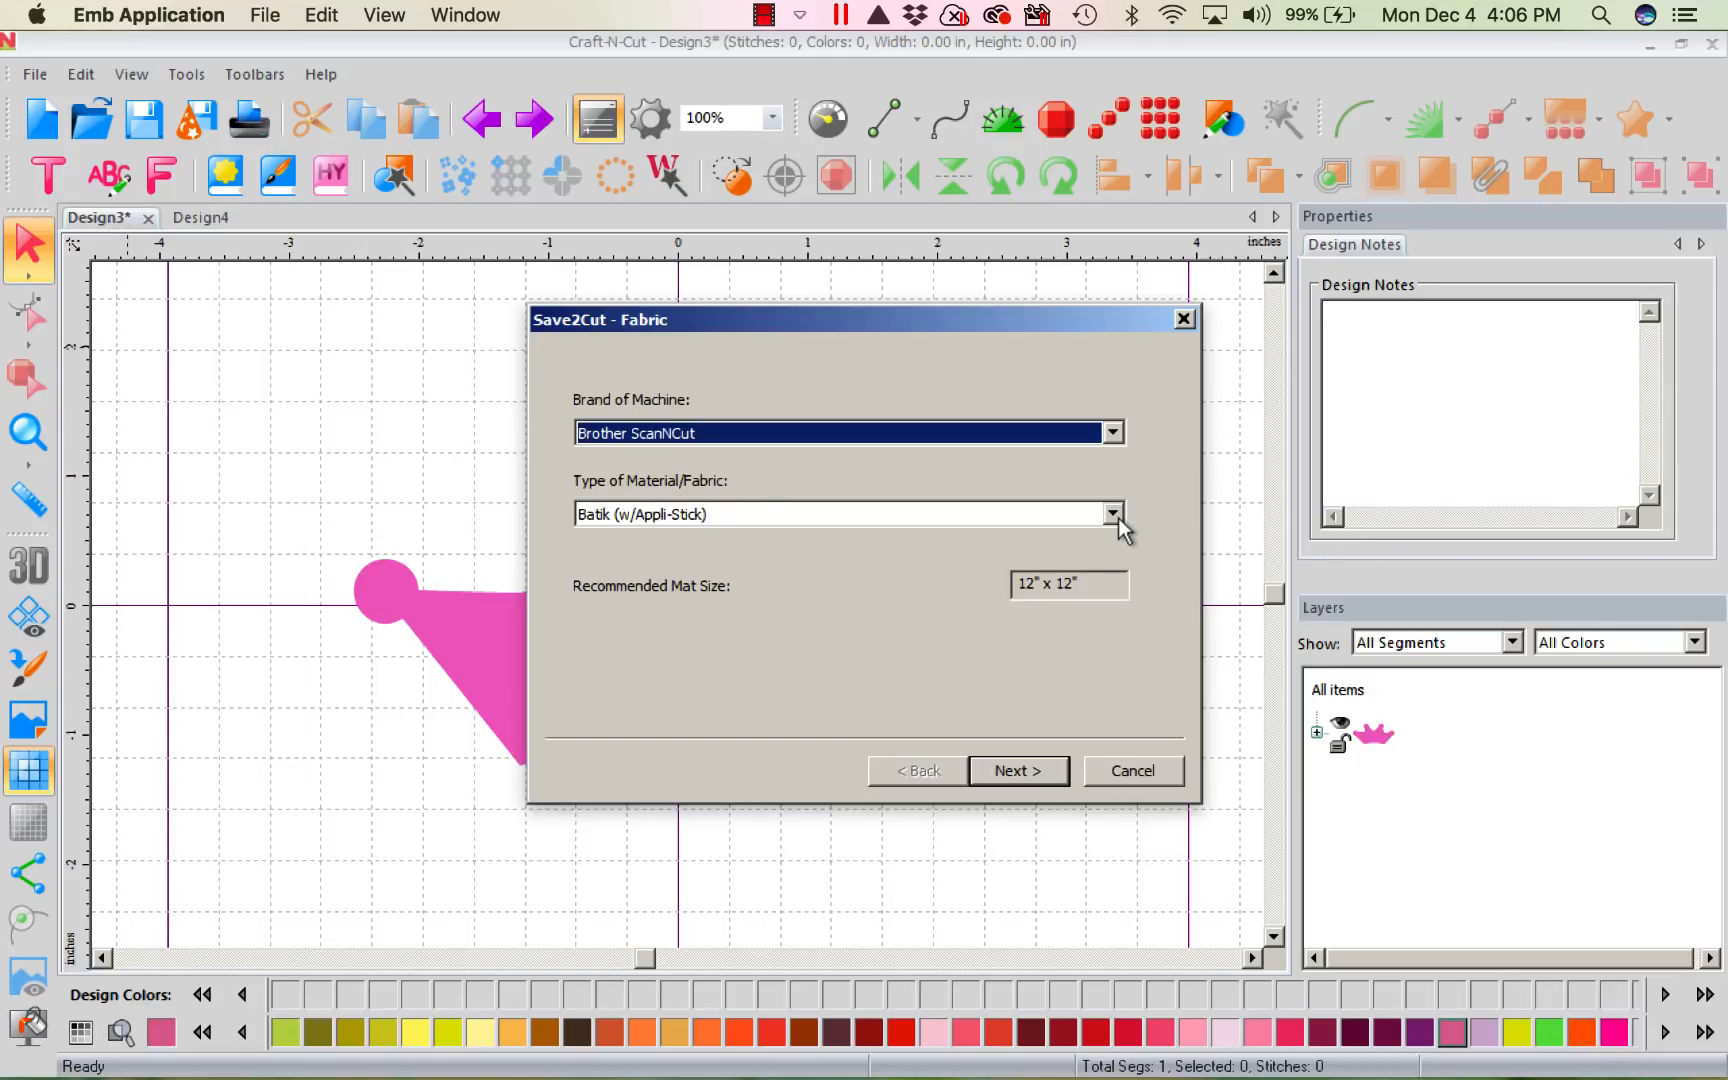
click(1111, 432)
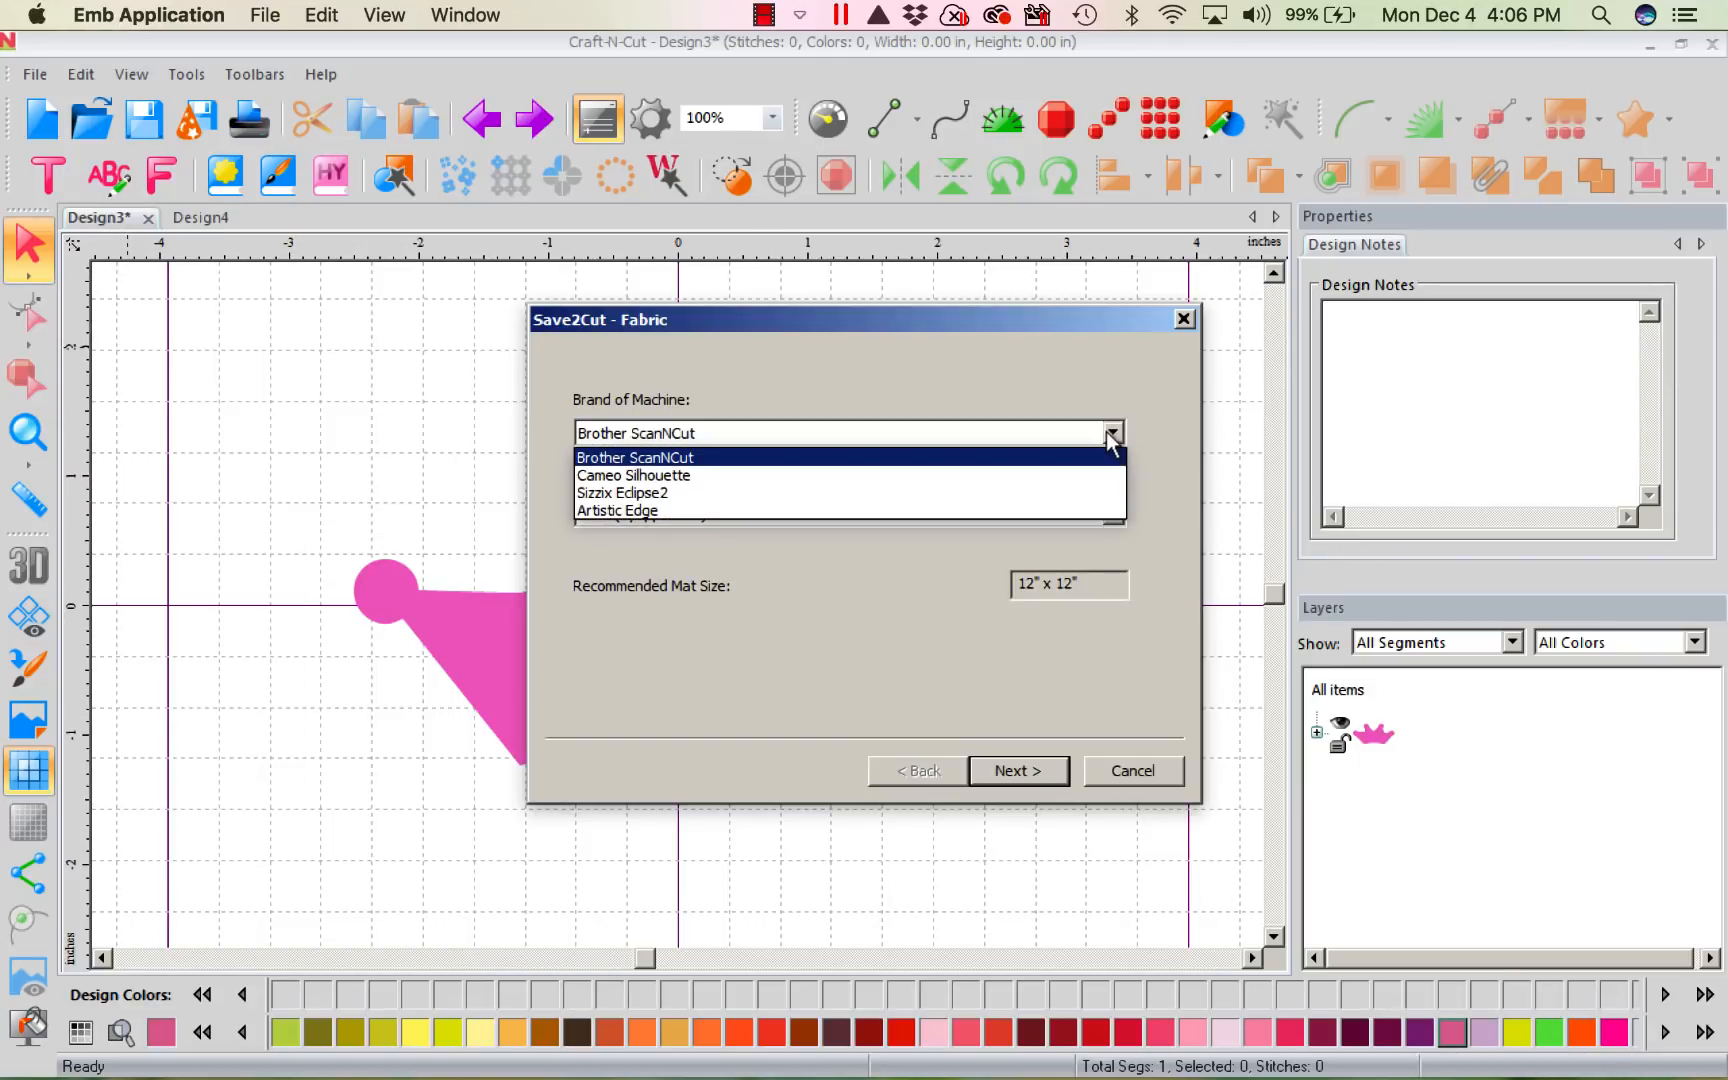
click(1109, 433)
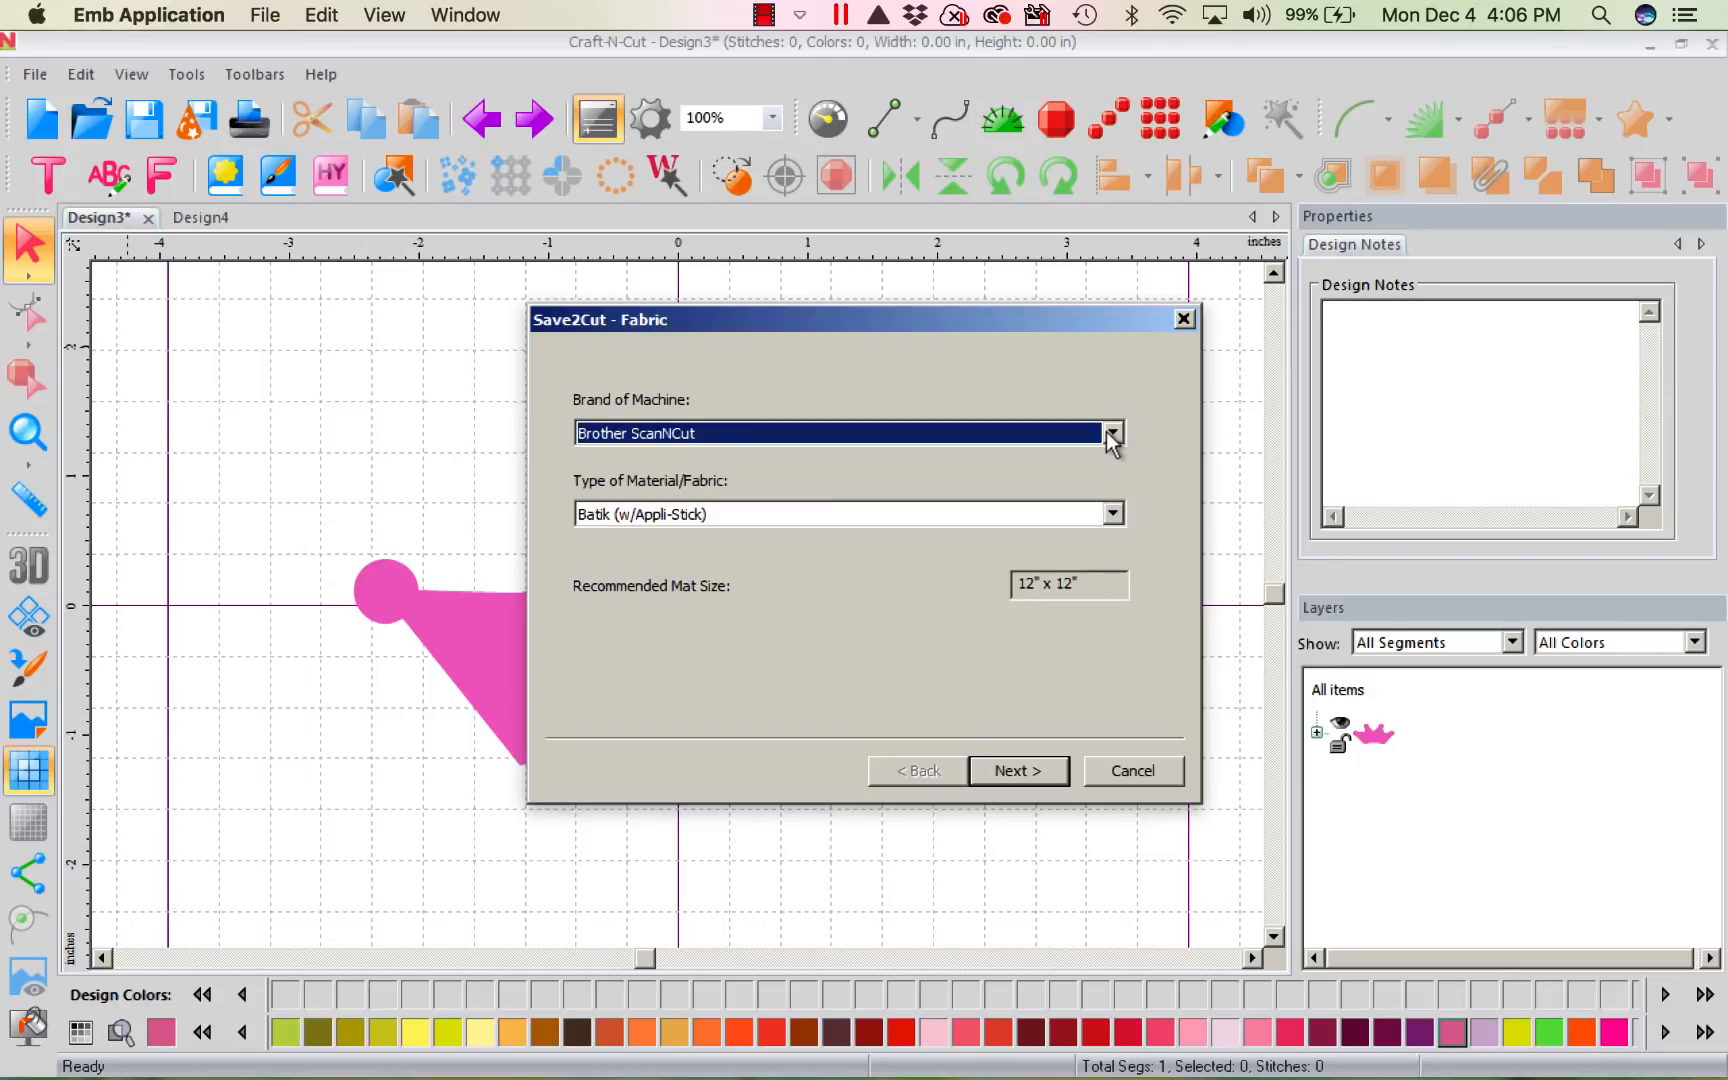
click(1112, 515)
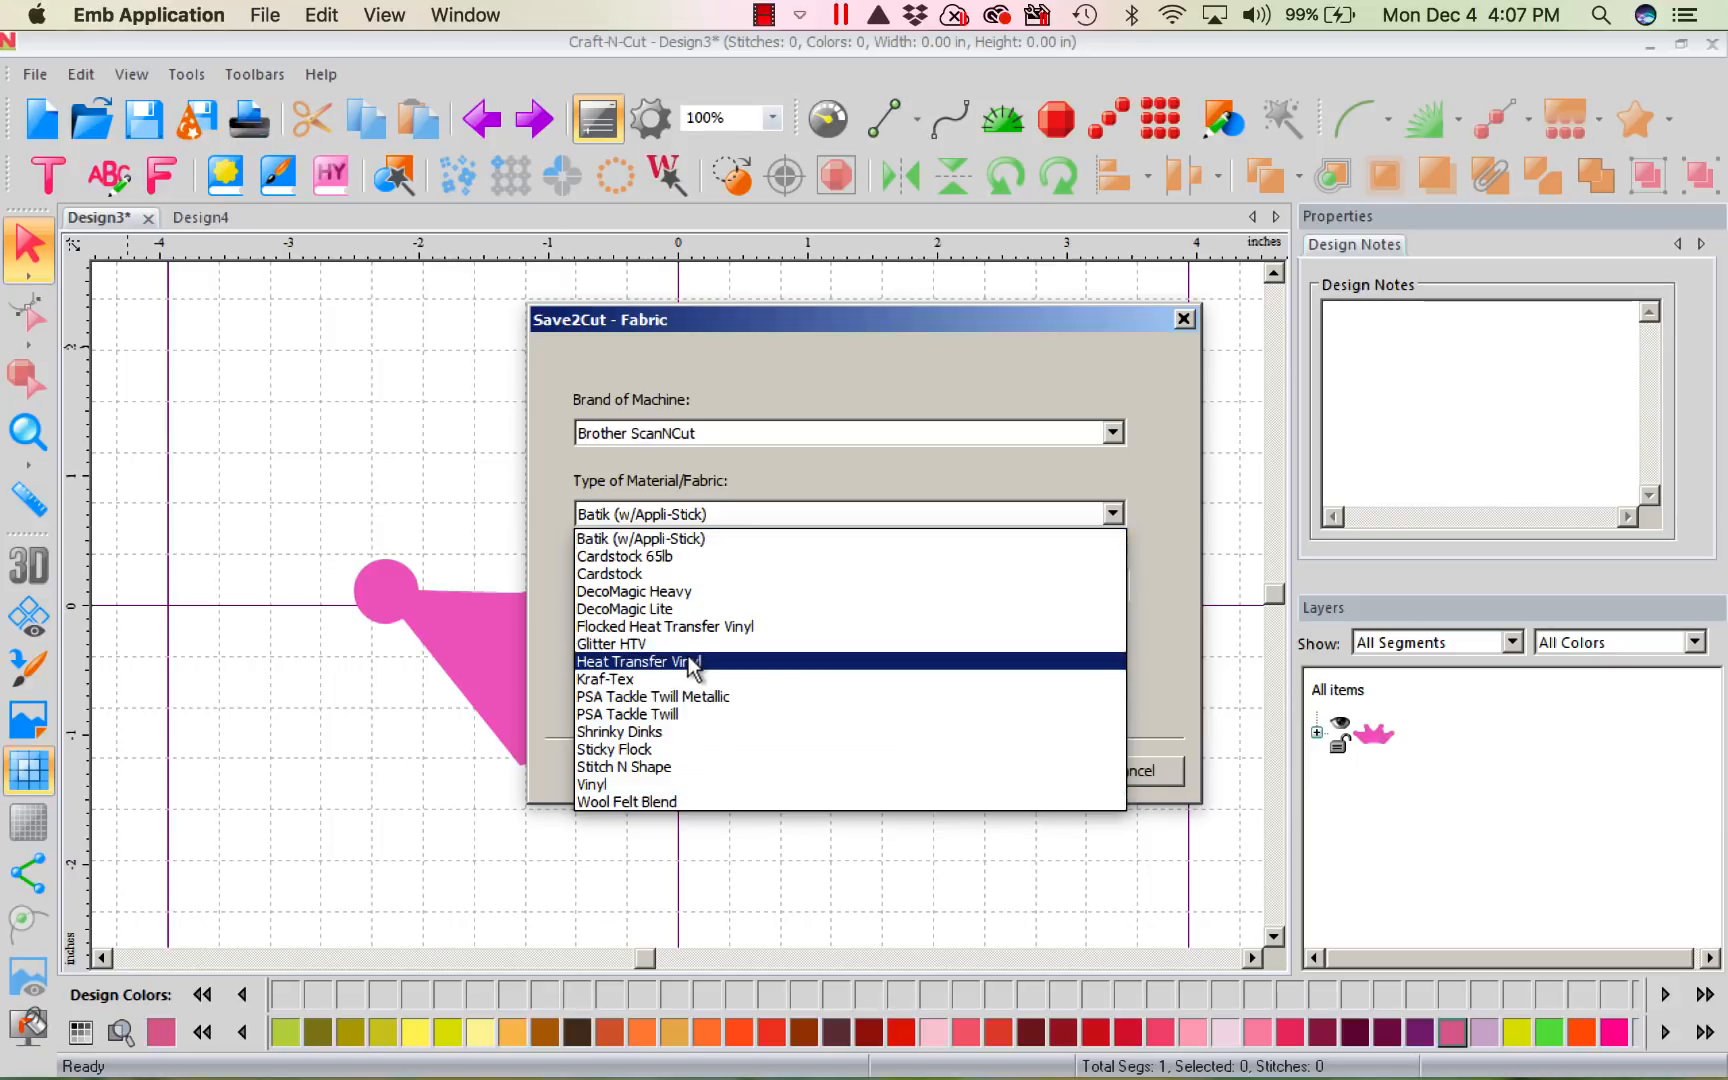
click(692, 662)
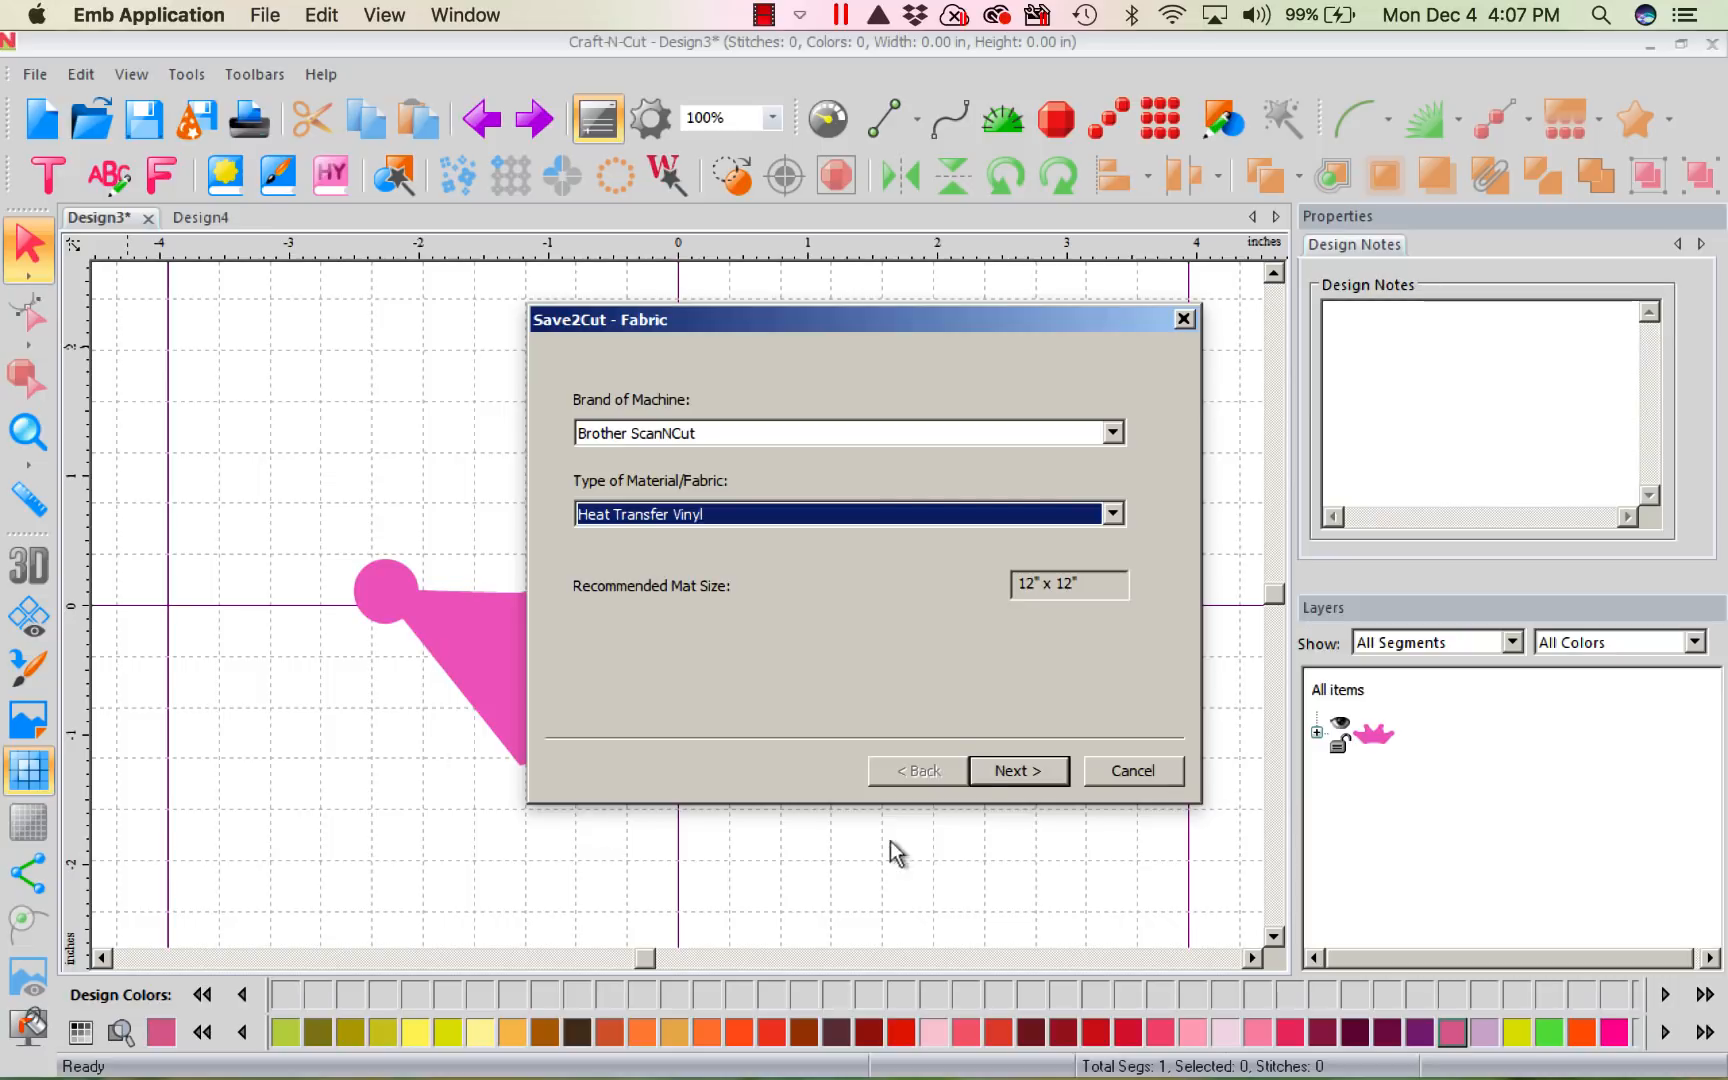
click(1040, 779)
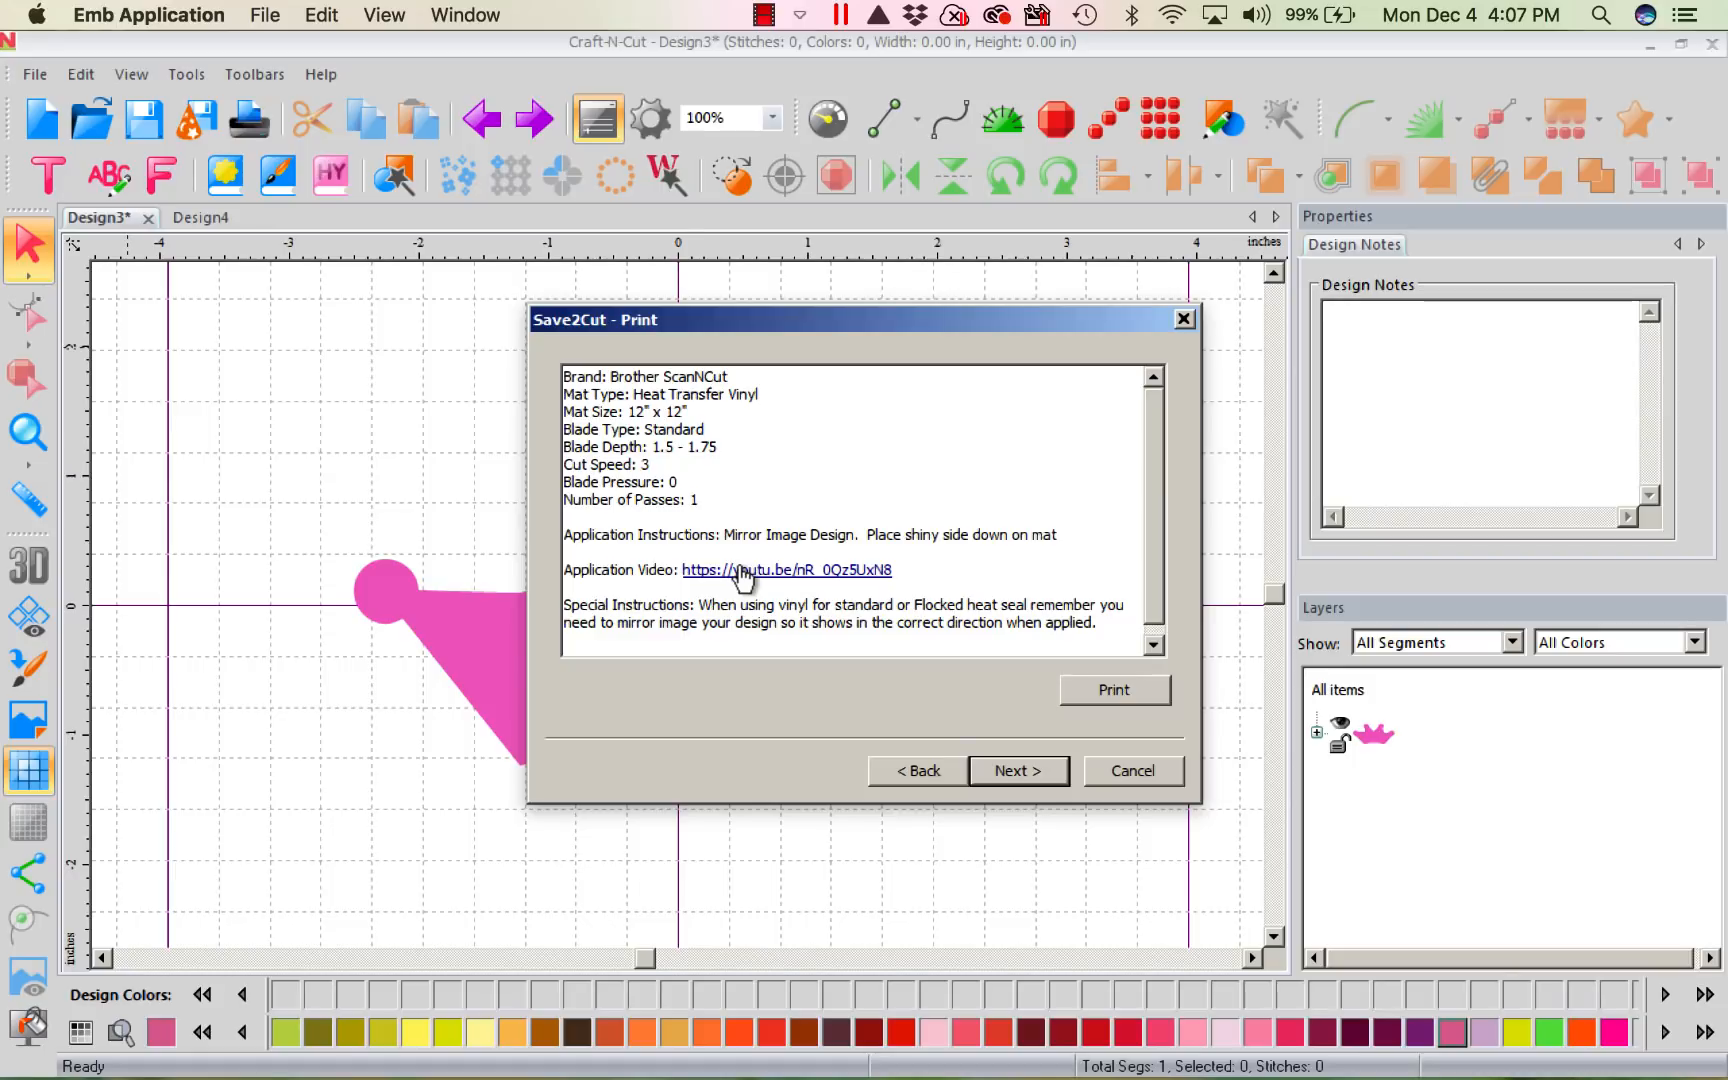
click(1116, 772)
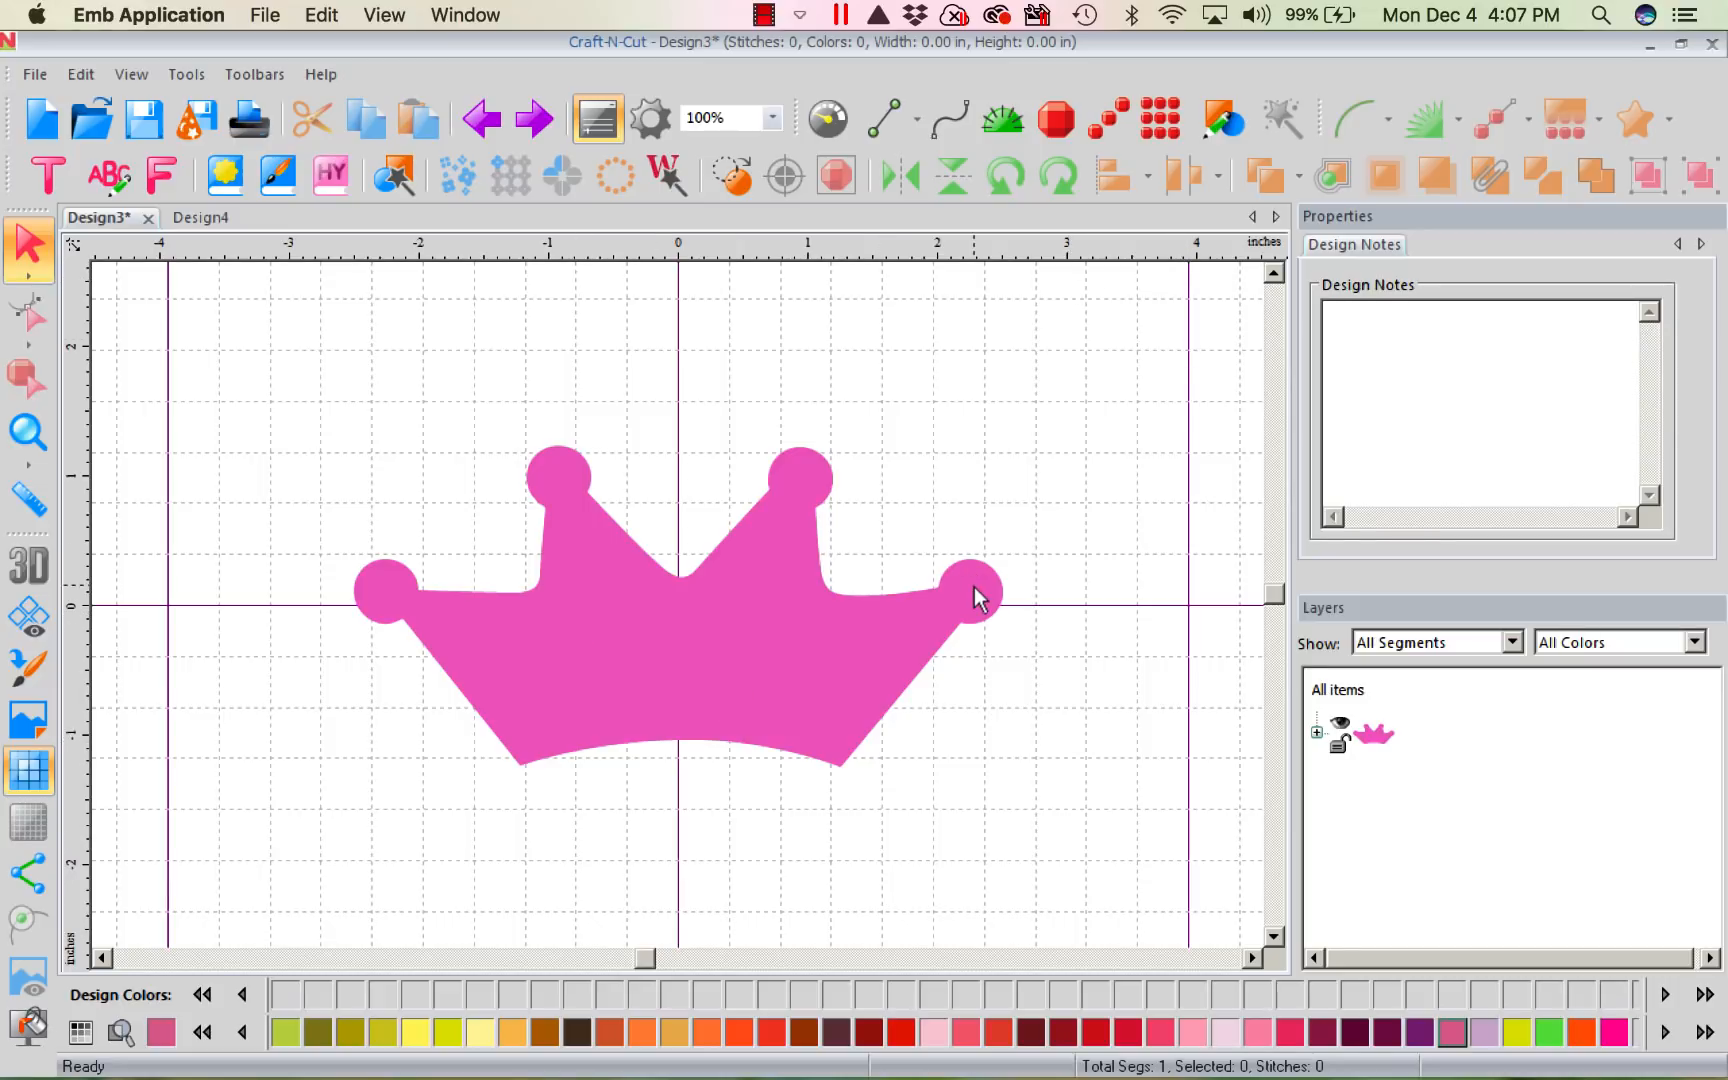
- Convert the crown to a rhinestone outline to view its Size and Ends options, and undo the conversion
click(940, 628)
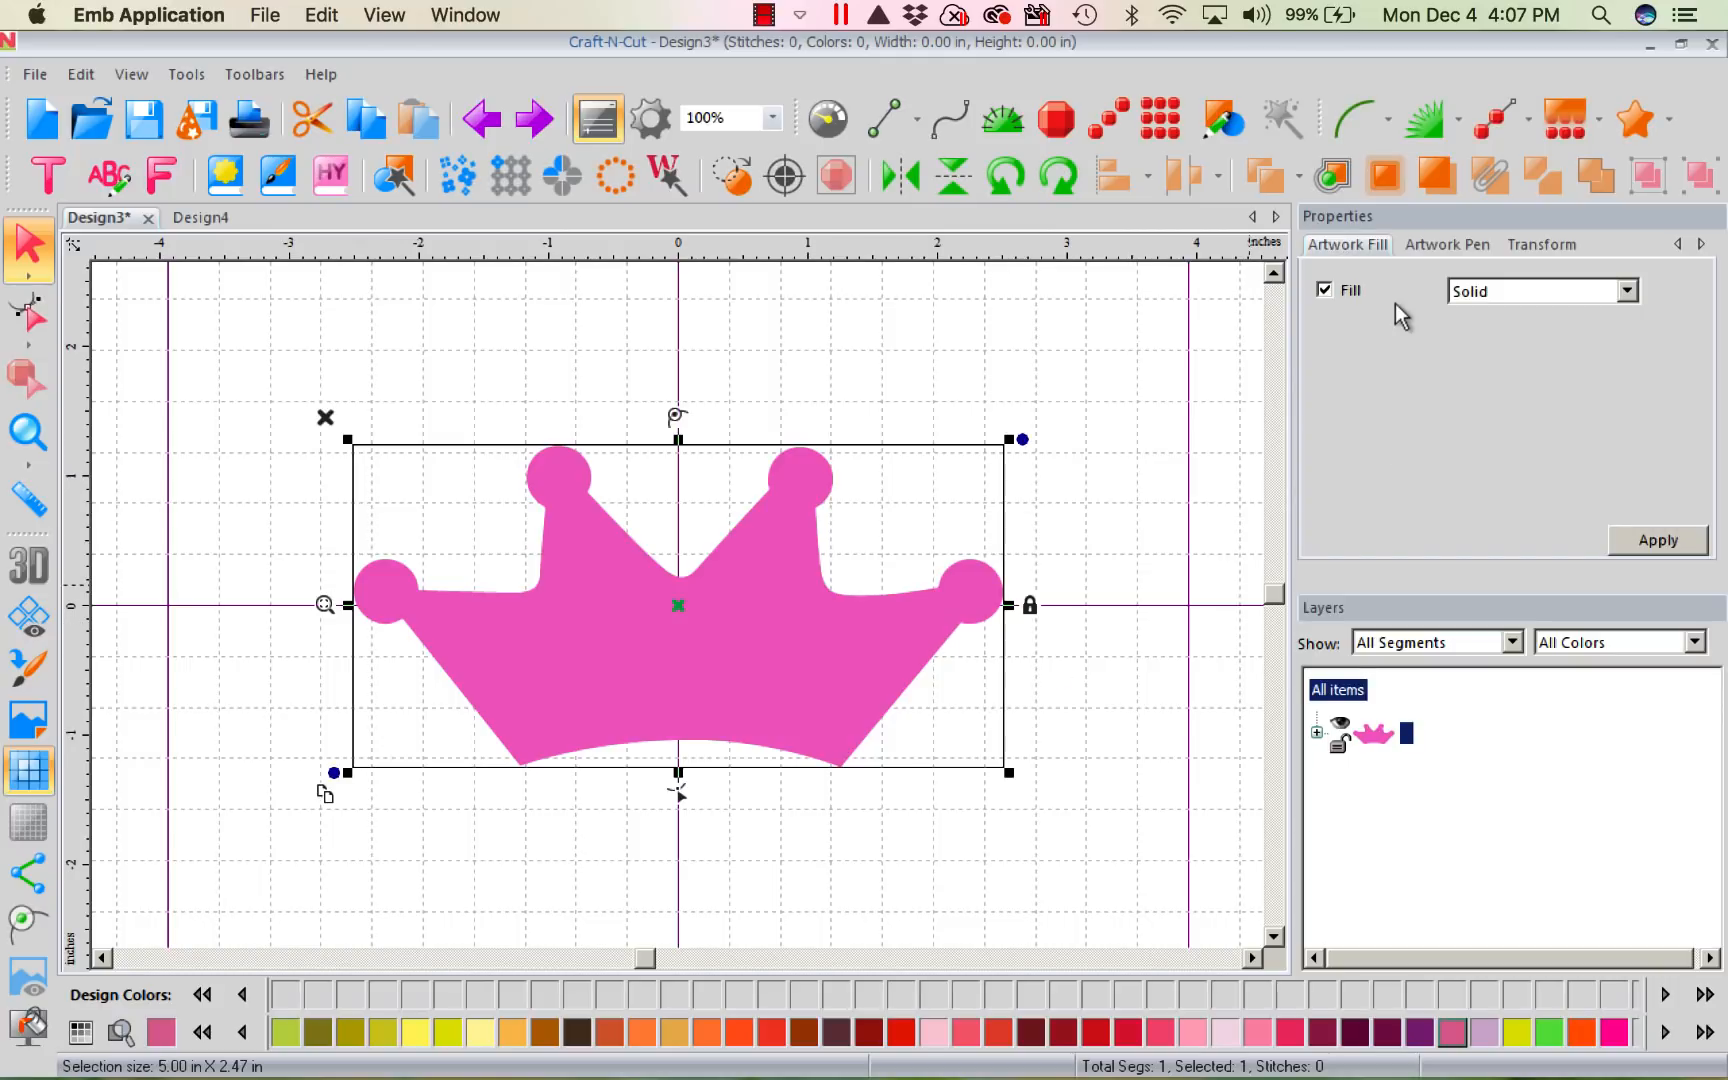
click(1490, 124)
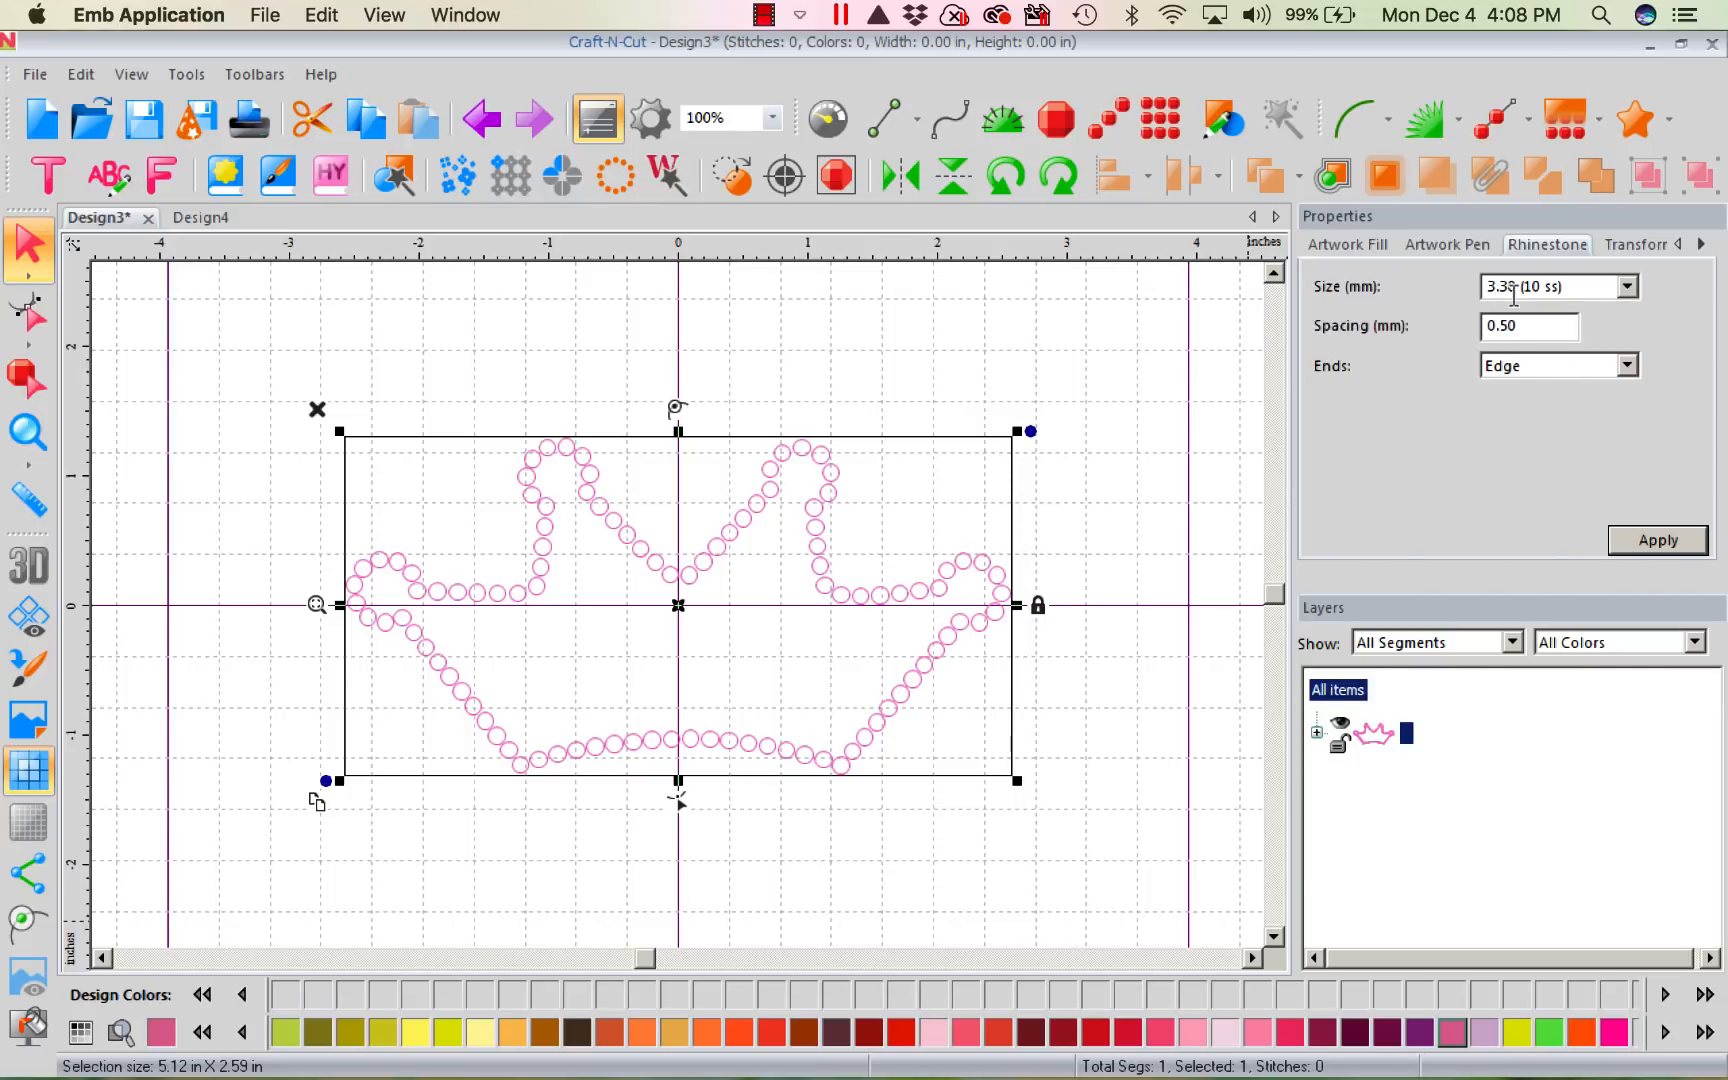
click(1628, 288)
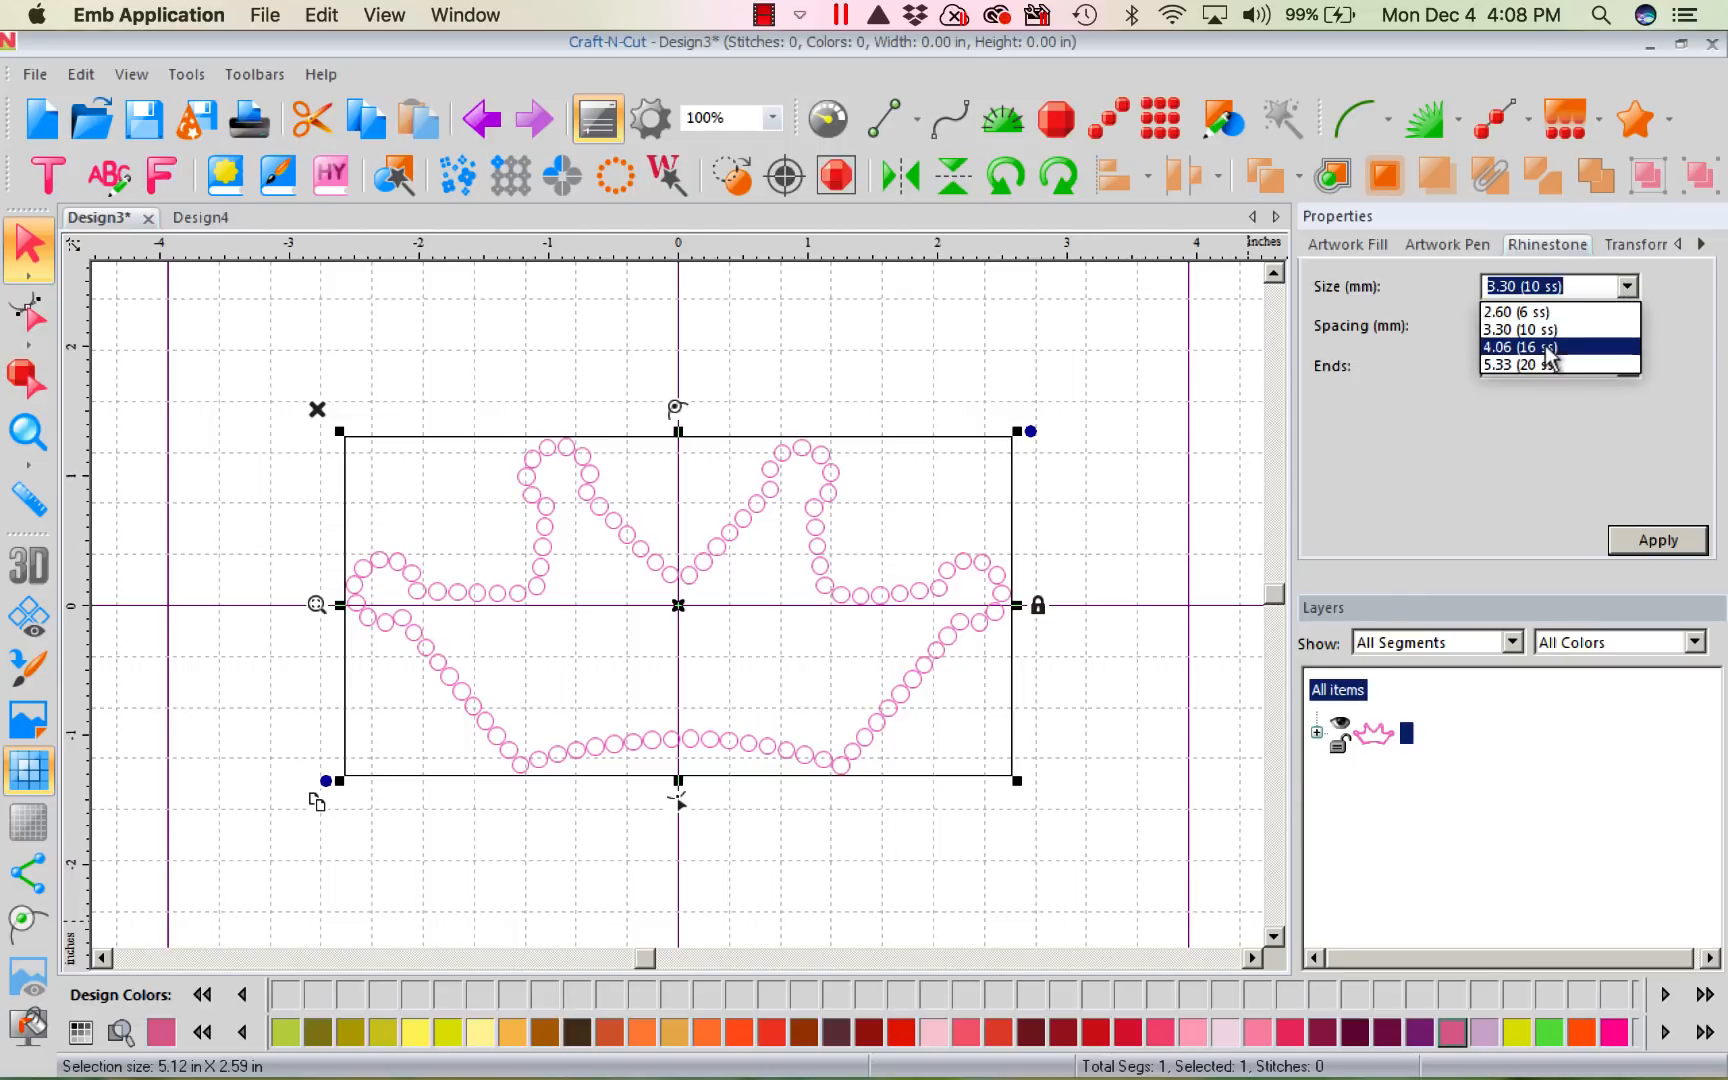
click(1690, 296)
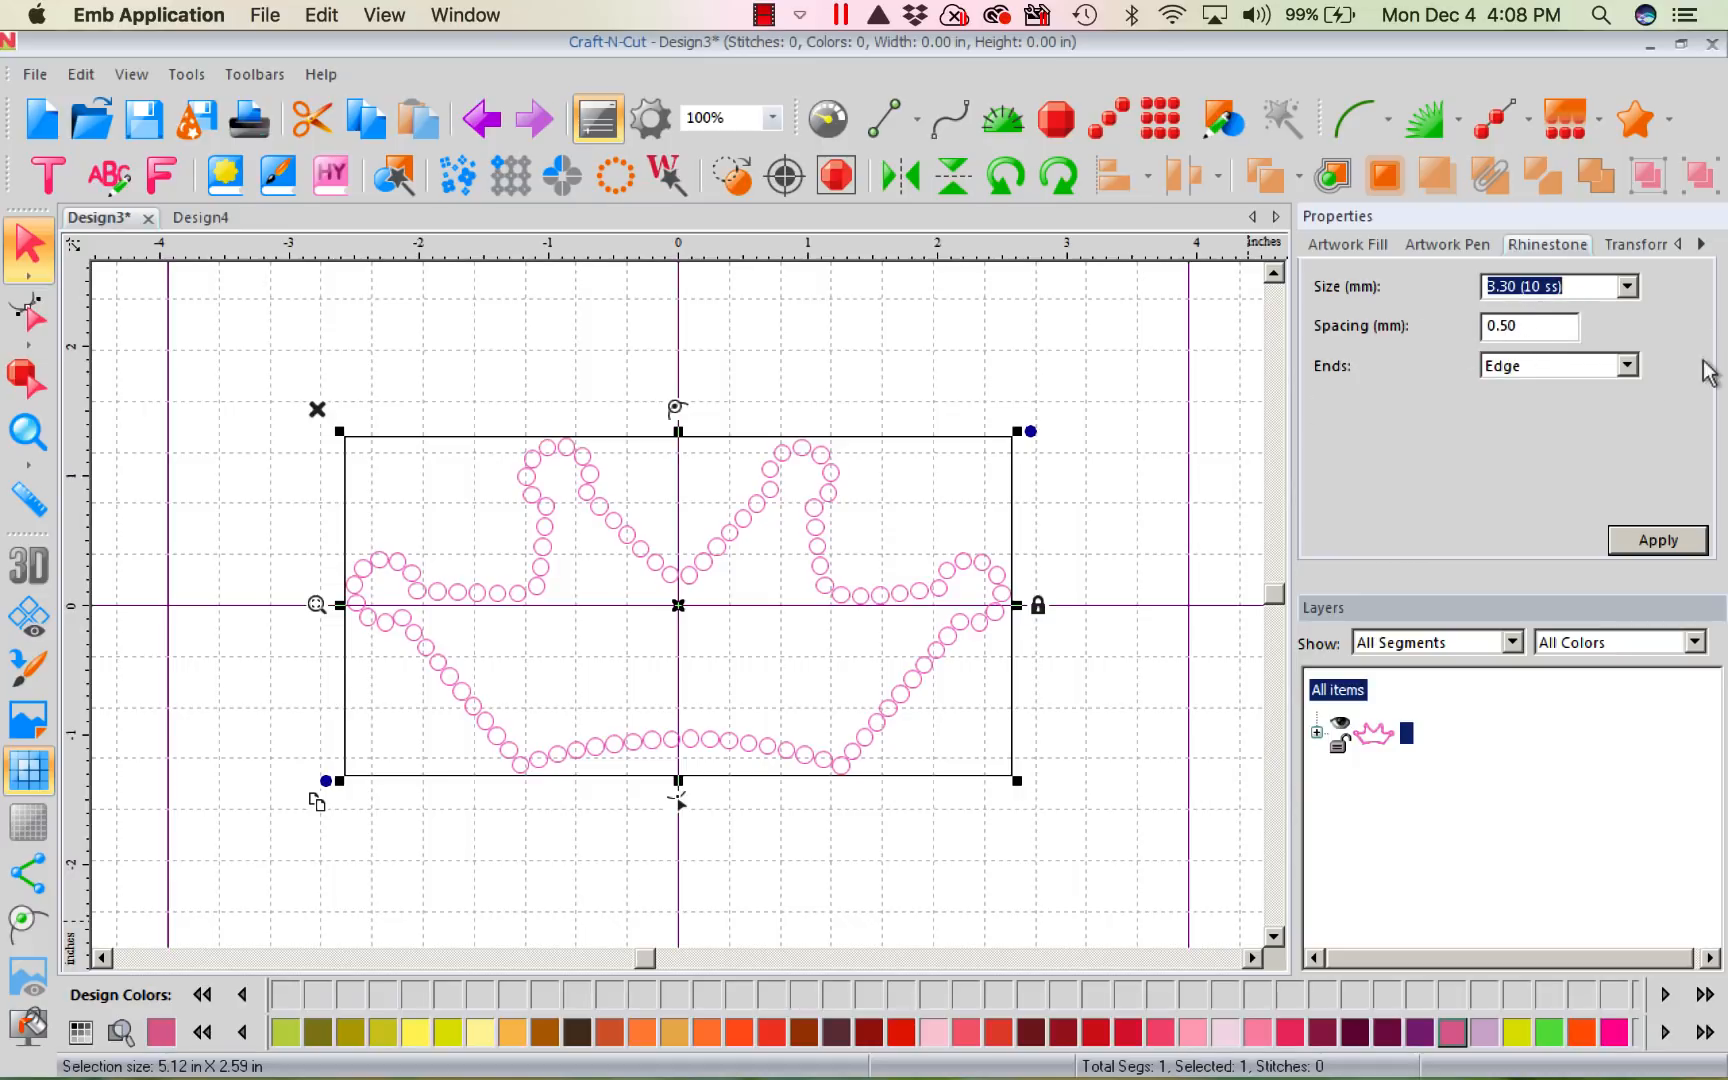
click(1630, 366)
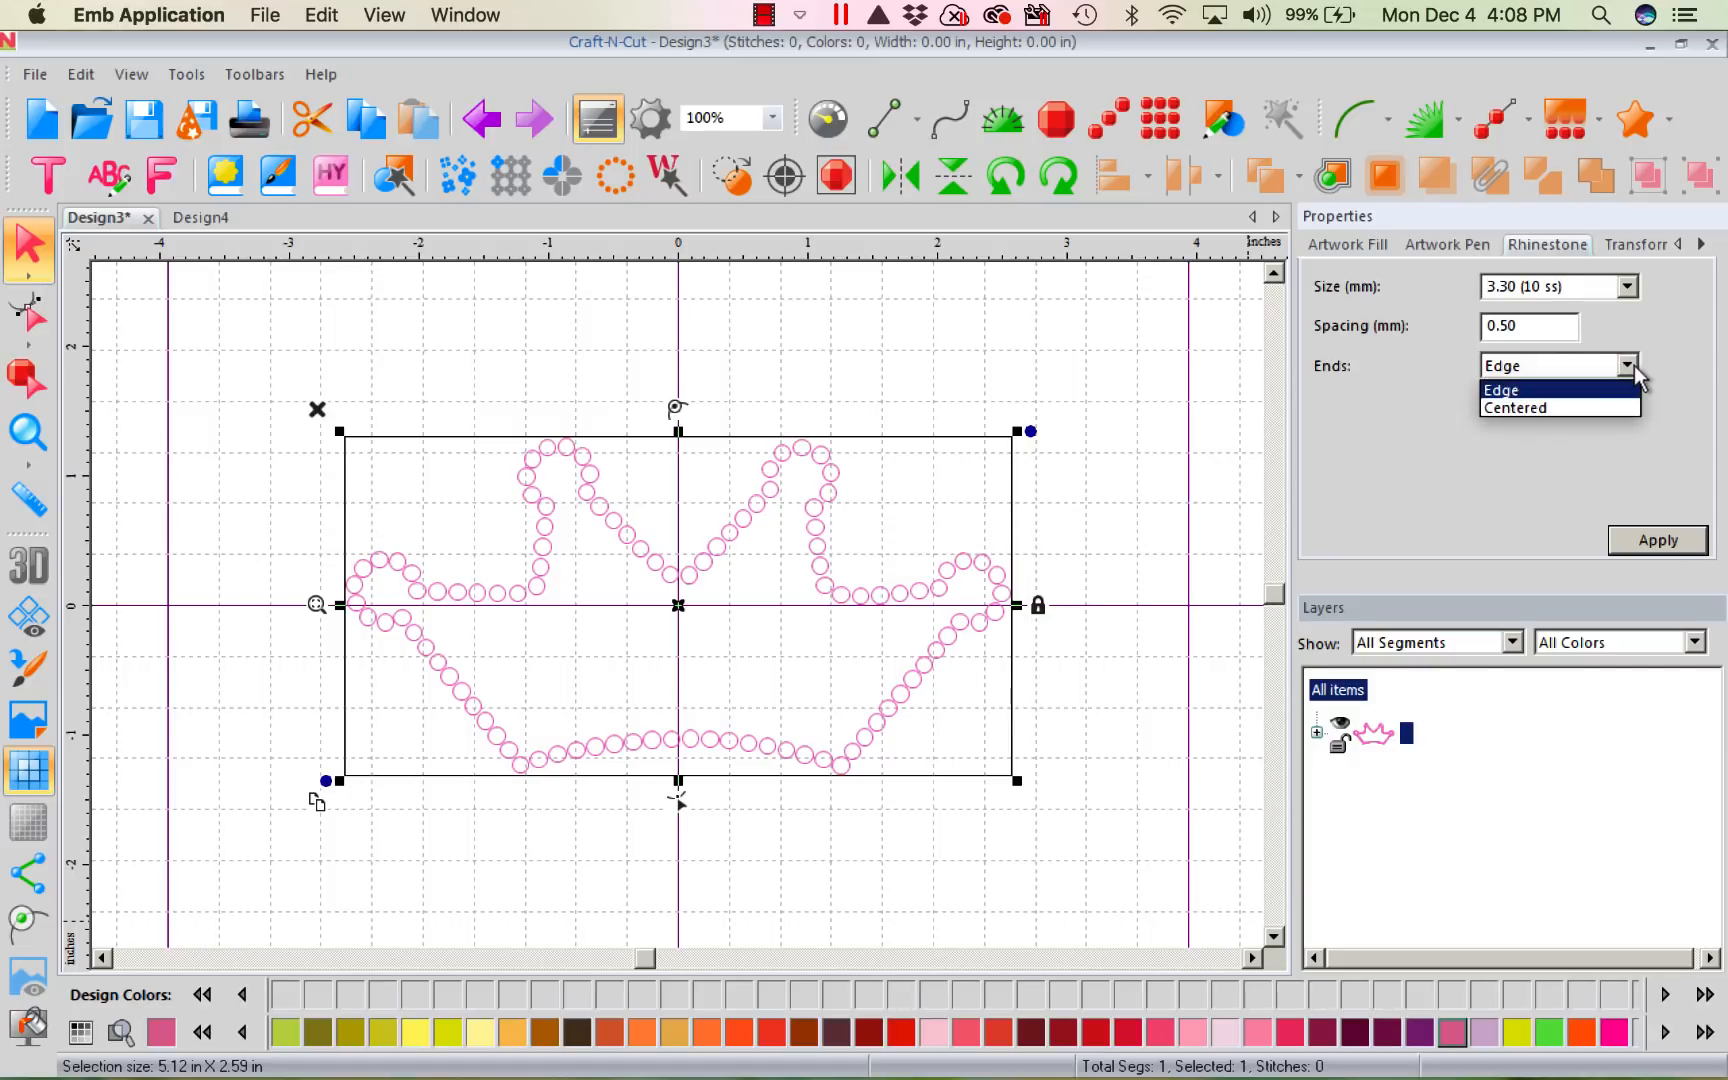
click(1634, 370)
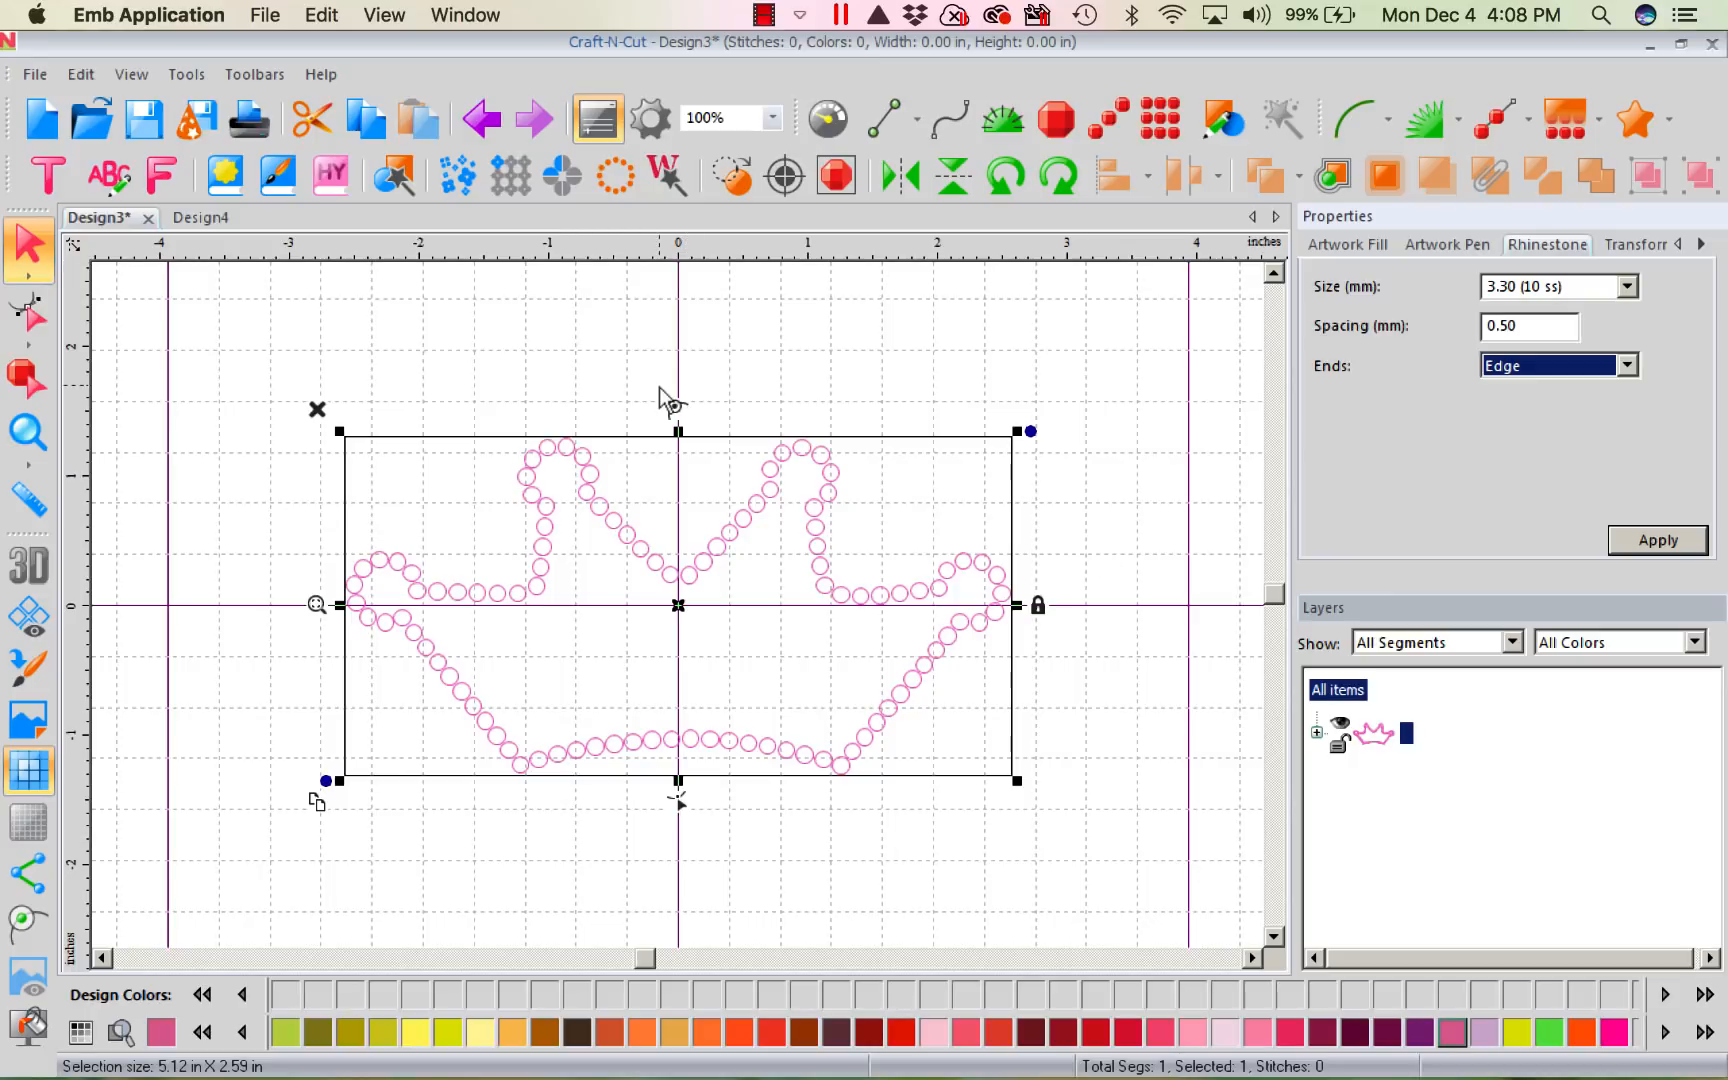
click(478, 120)
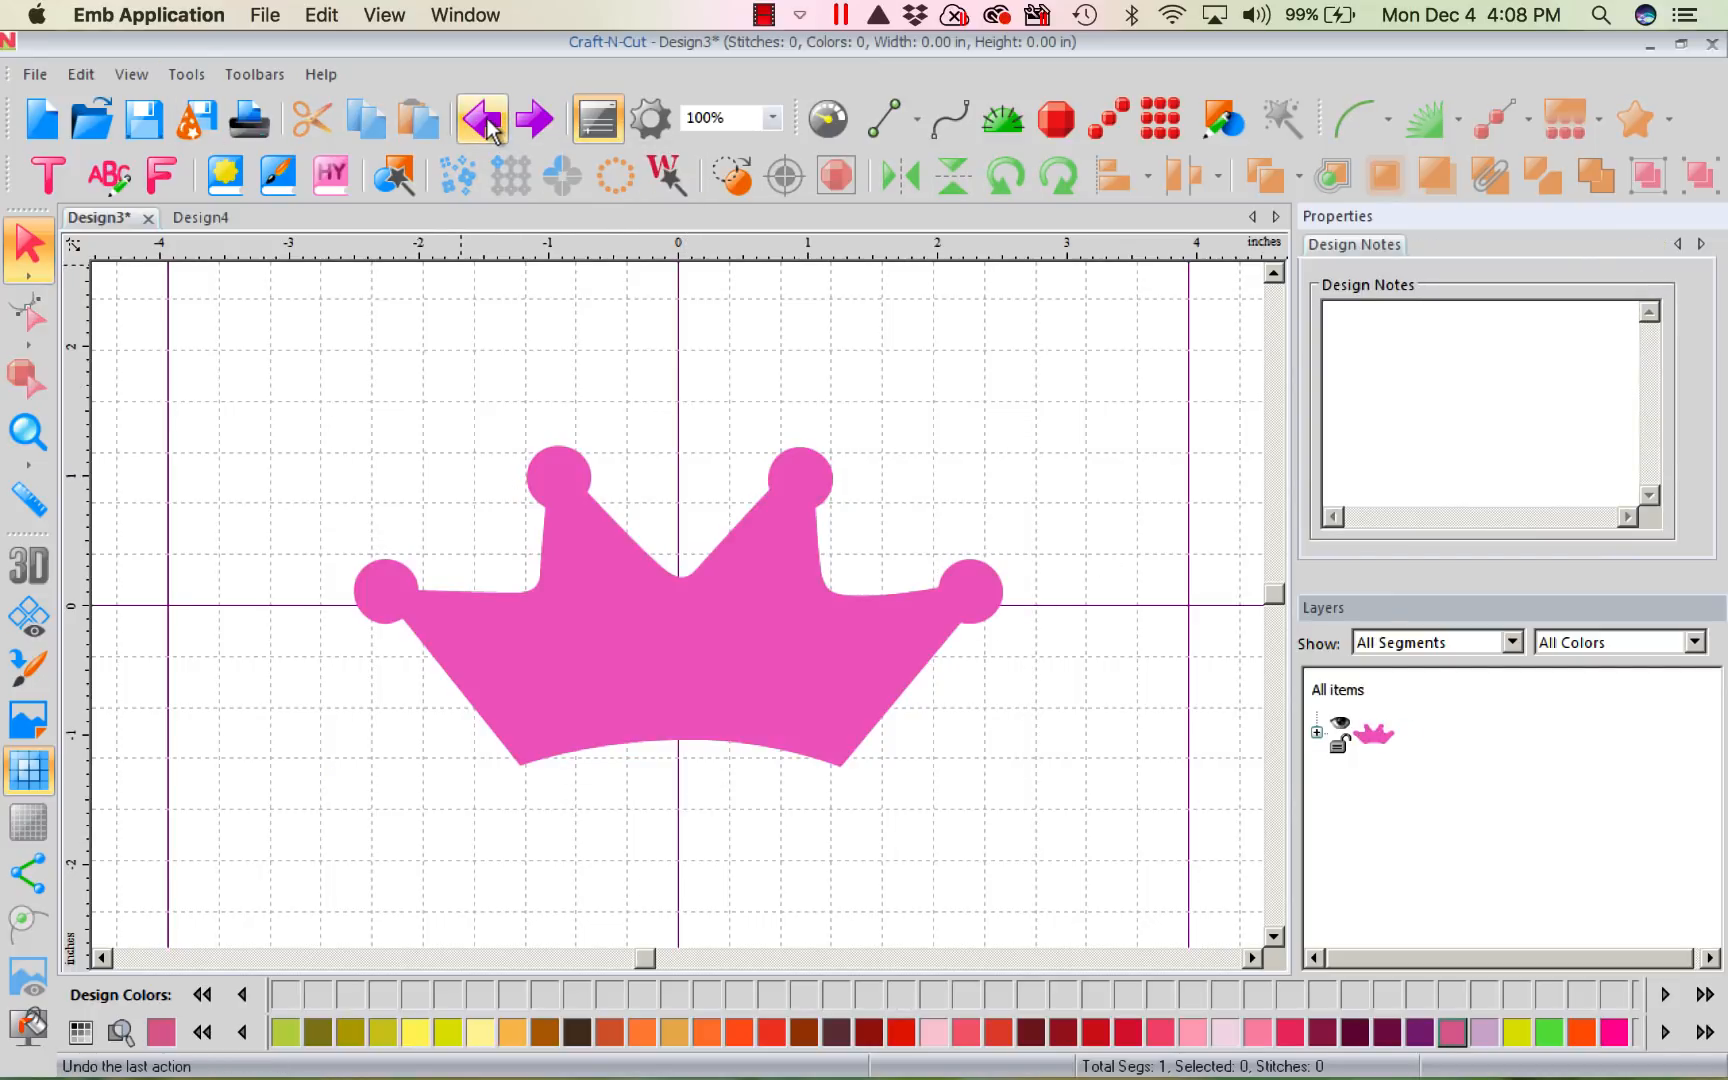
- Convert the crown to a rhinestone fill and review the Save2Cut settings for Sticky Flock on the Brother ScanNCut without saving
click(770, 687)
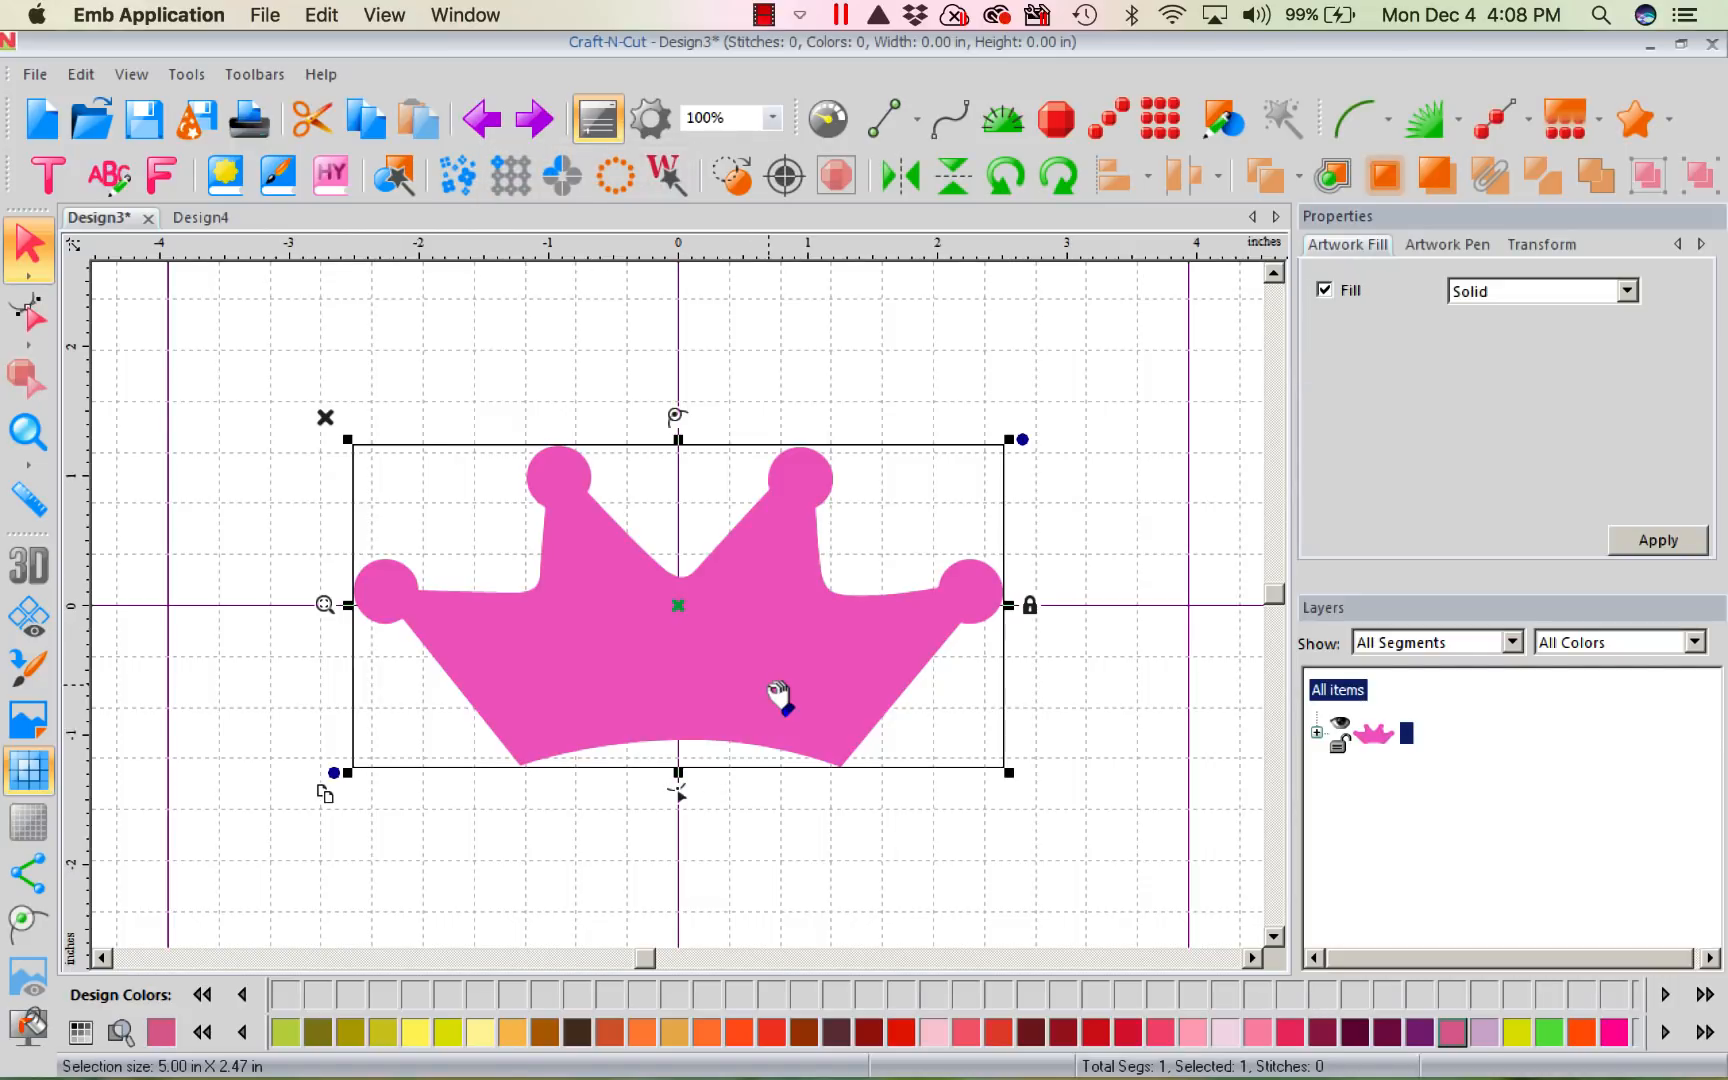
click(1566, 118)
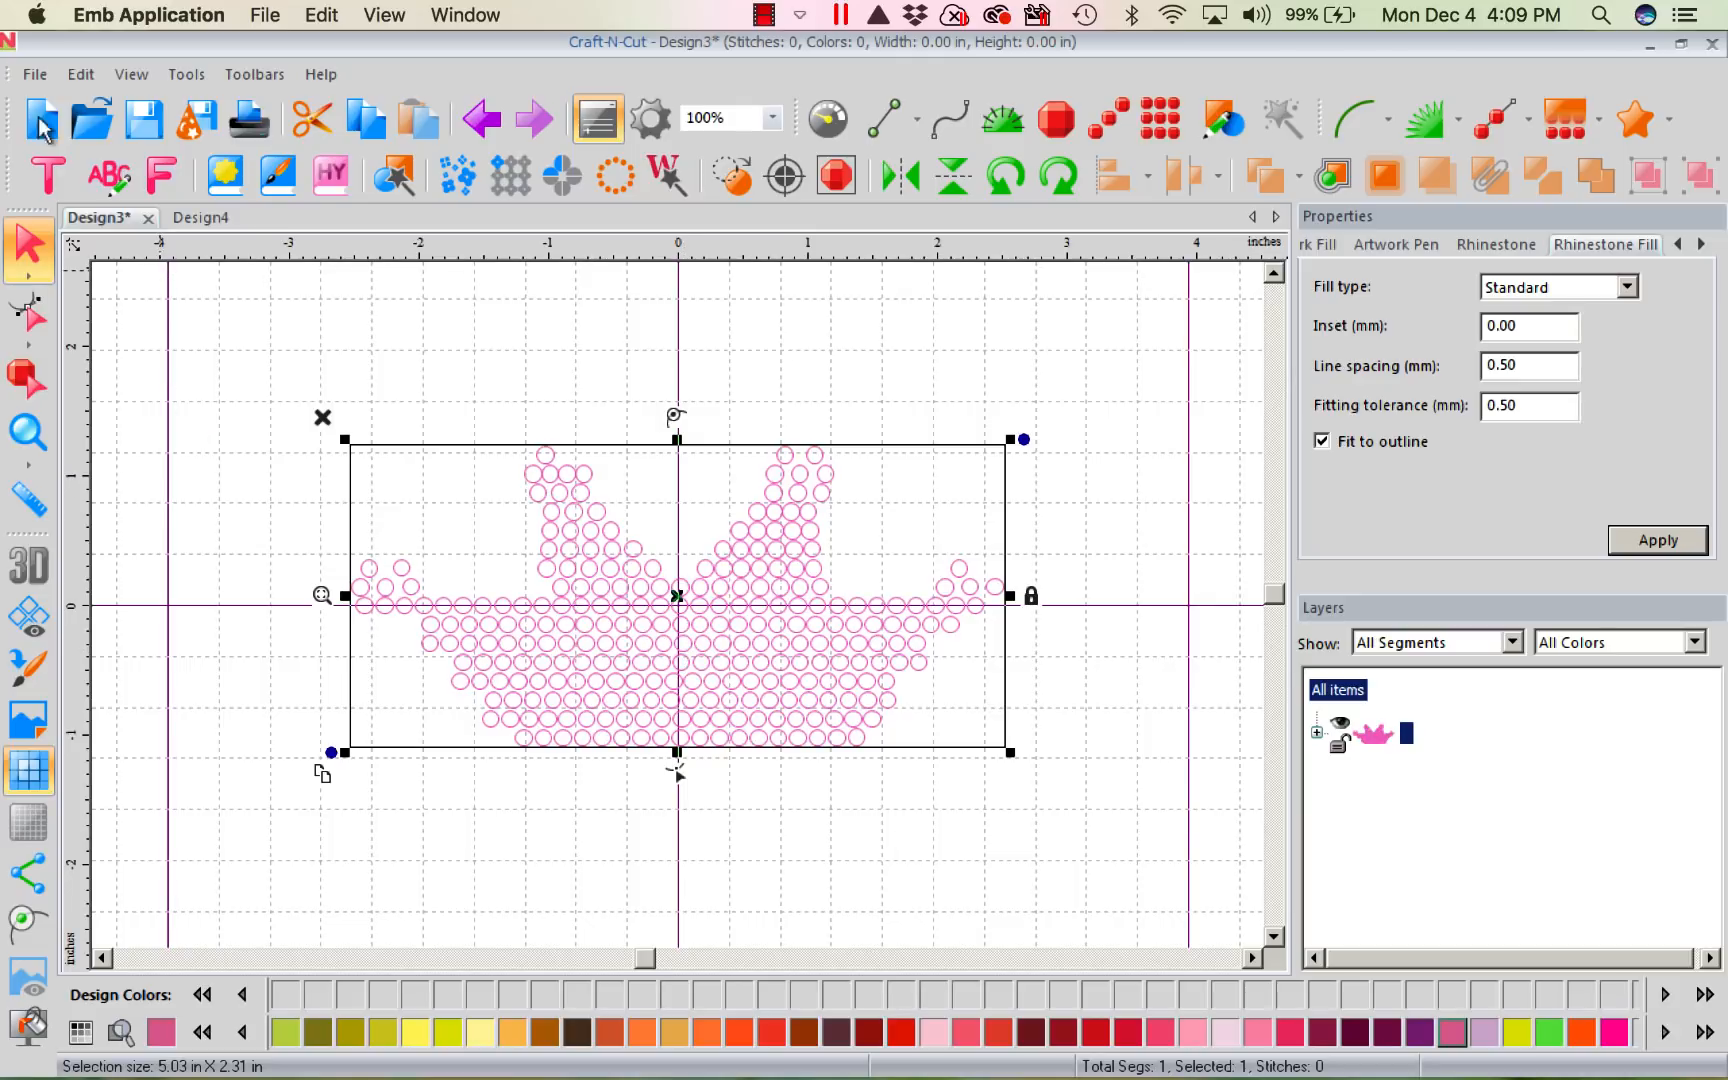
click(34, 76)
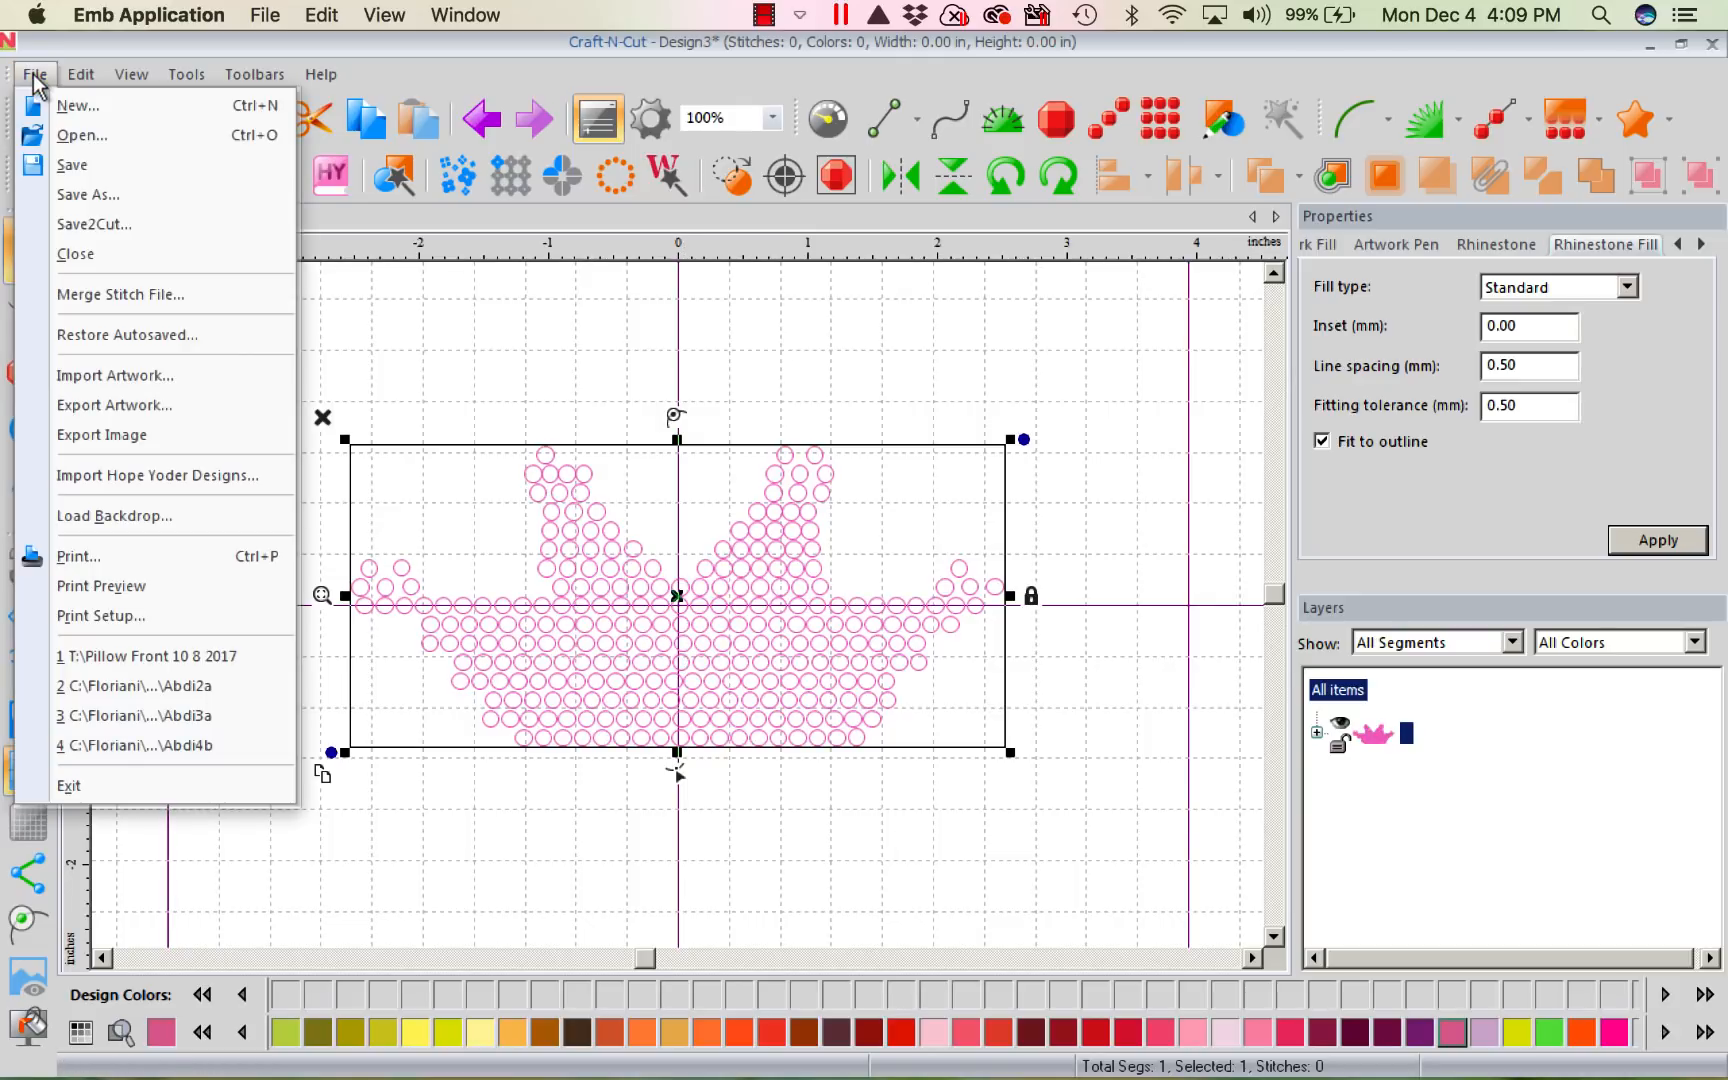
click(95, 225)
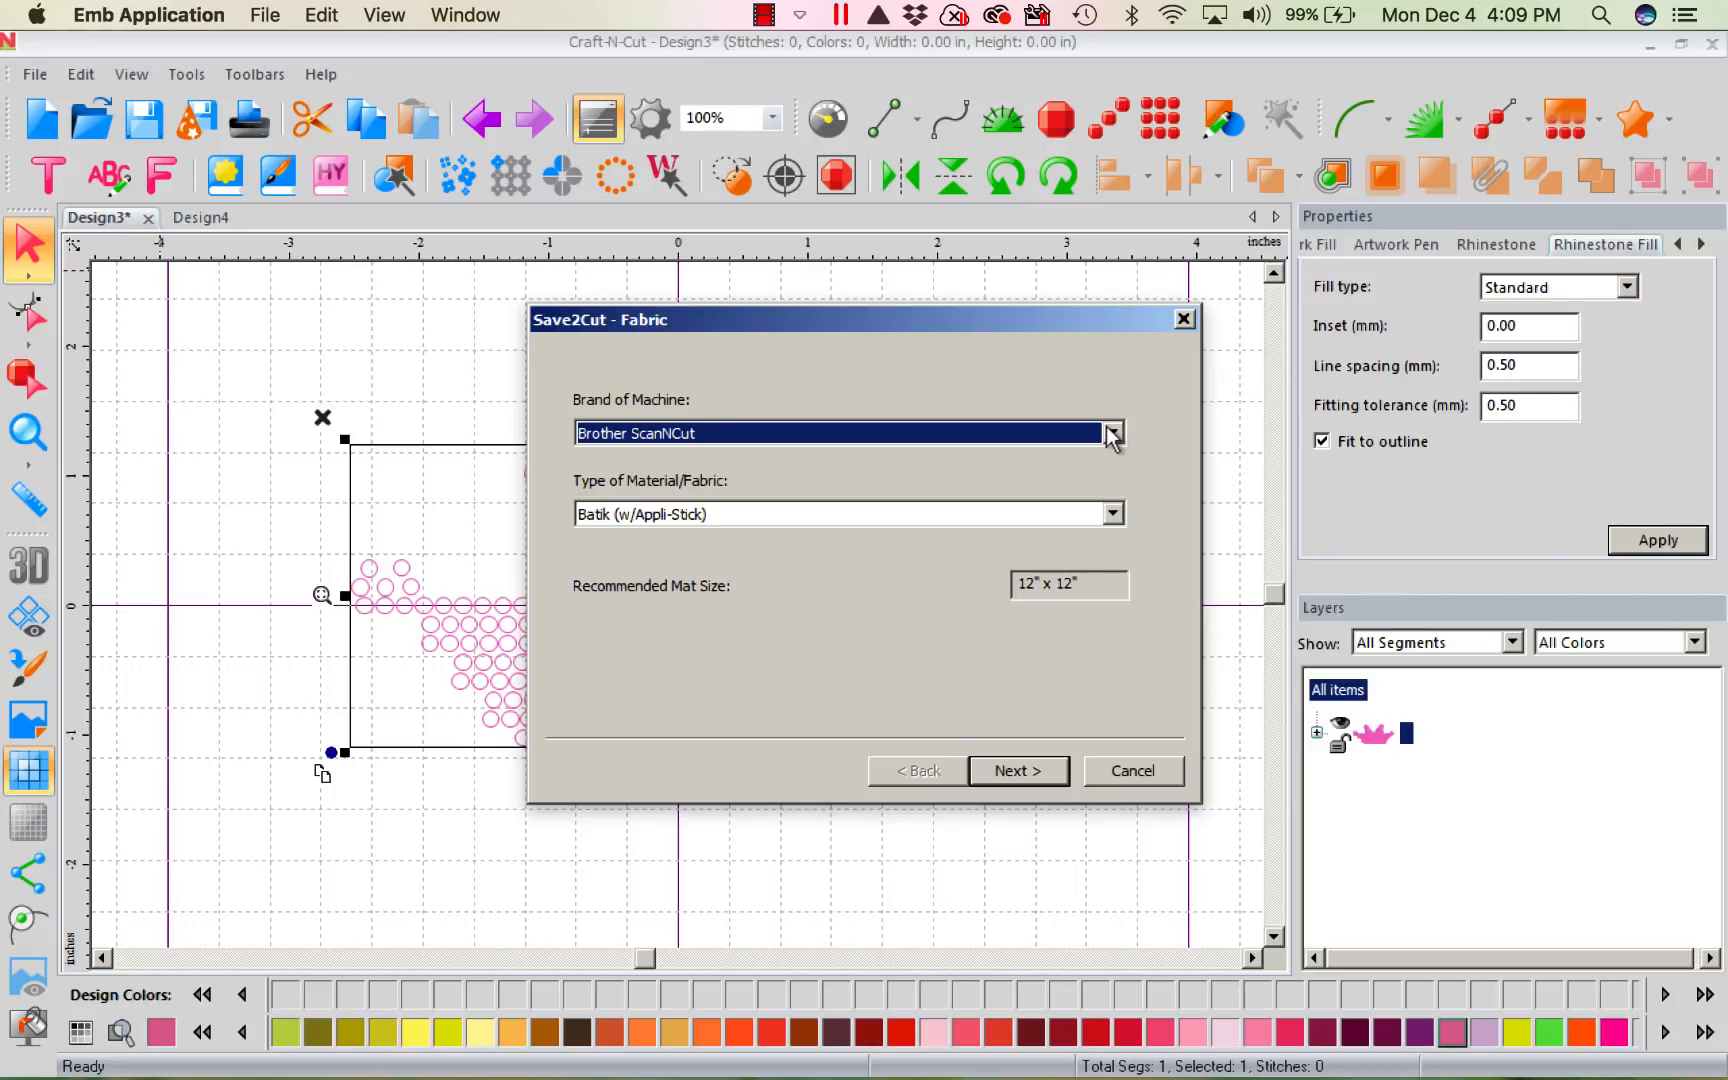
click(1112, 514)
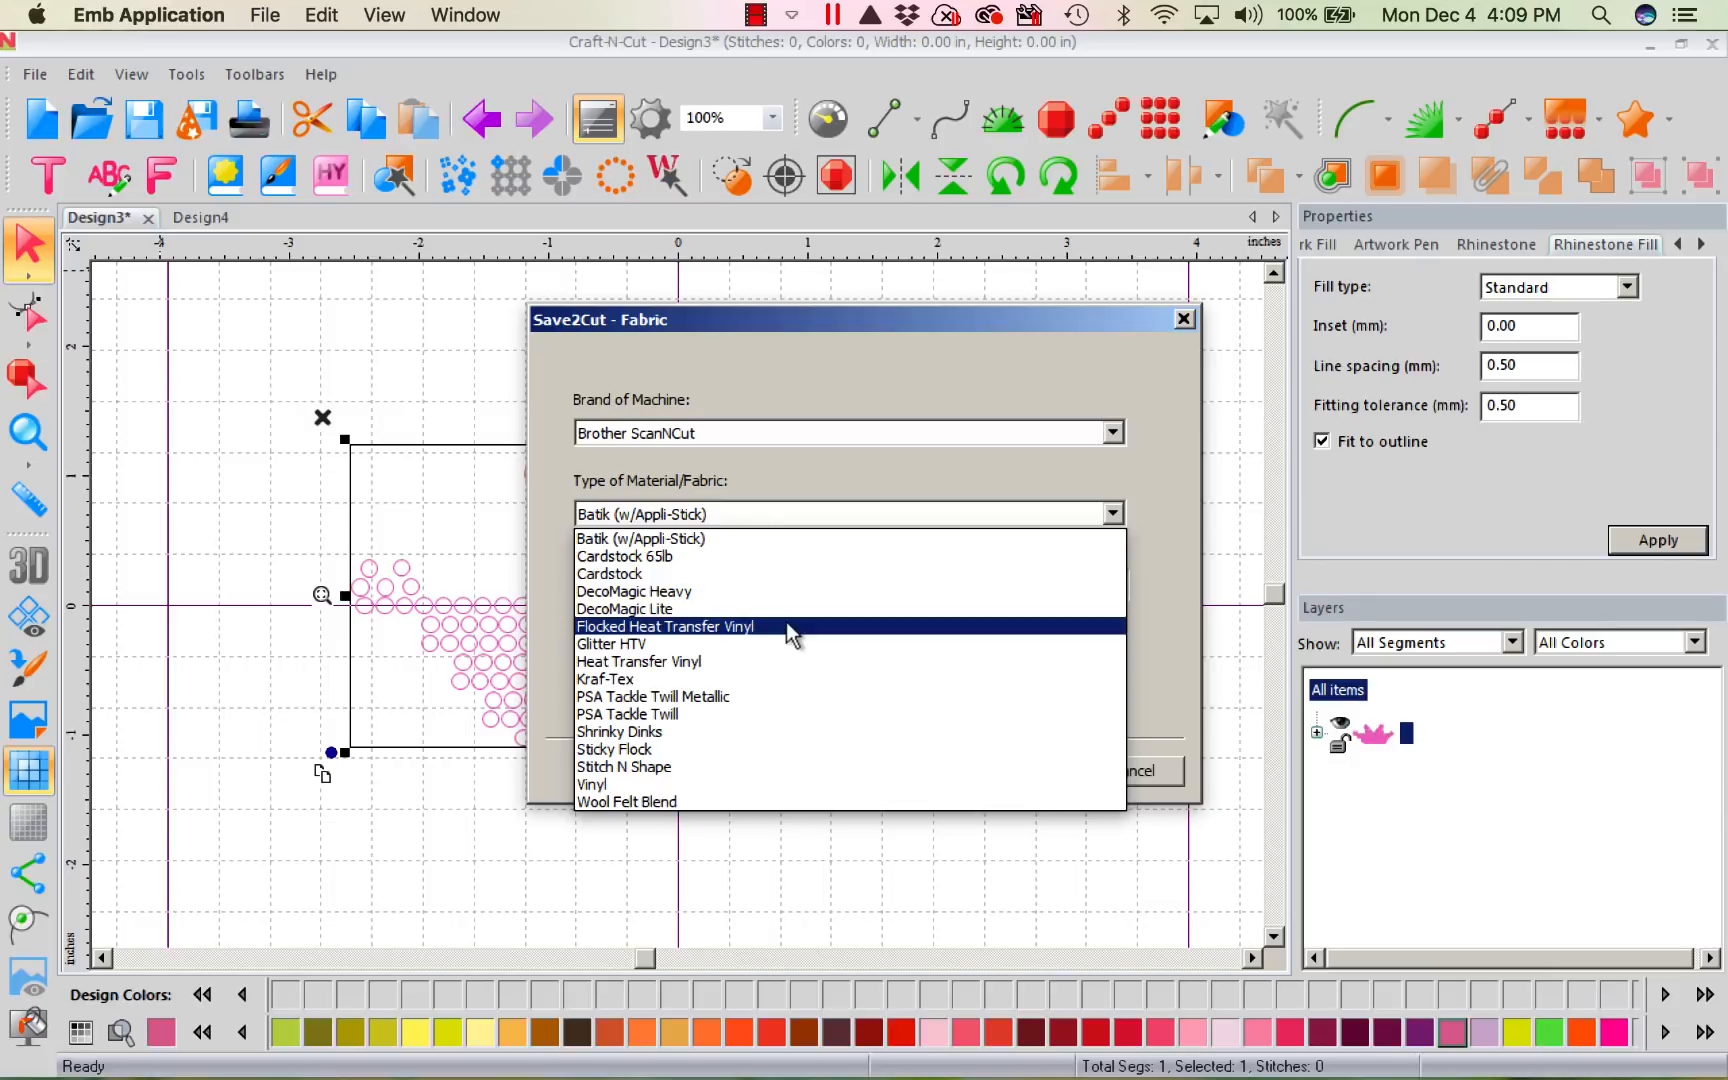
click(647, 750)
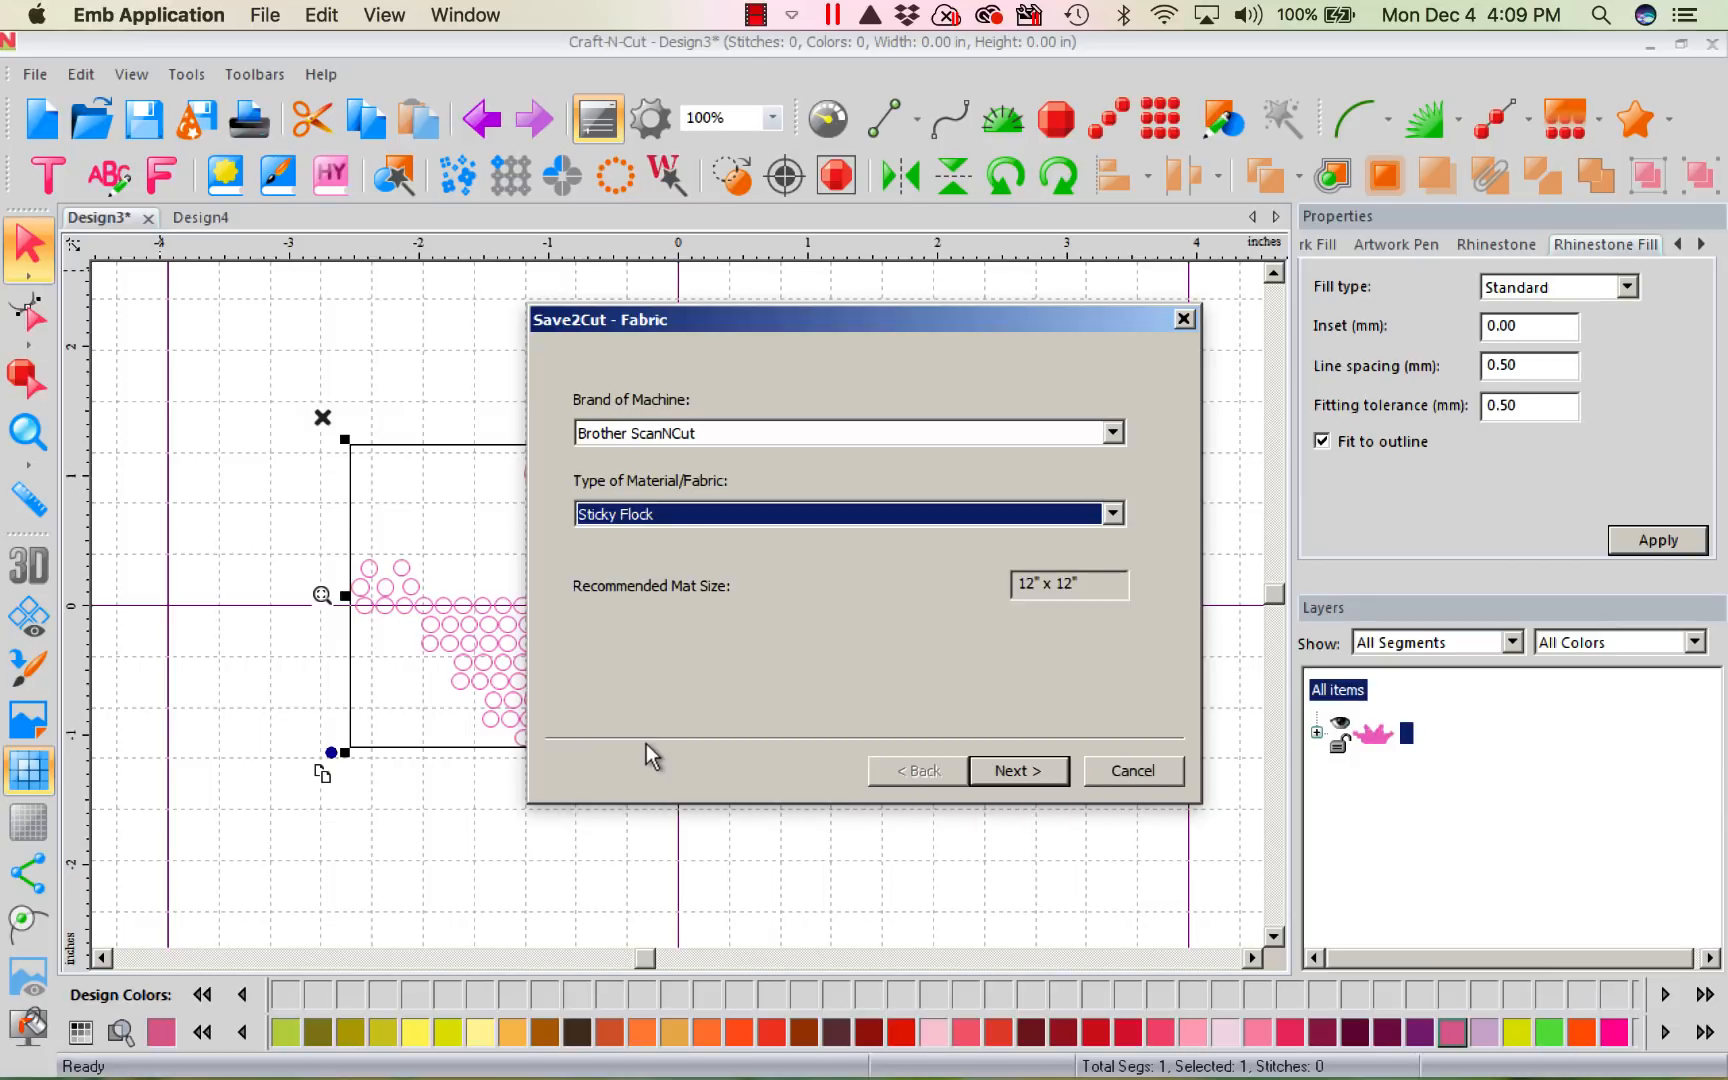
click(1028, 778)
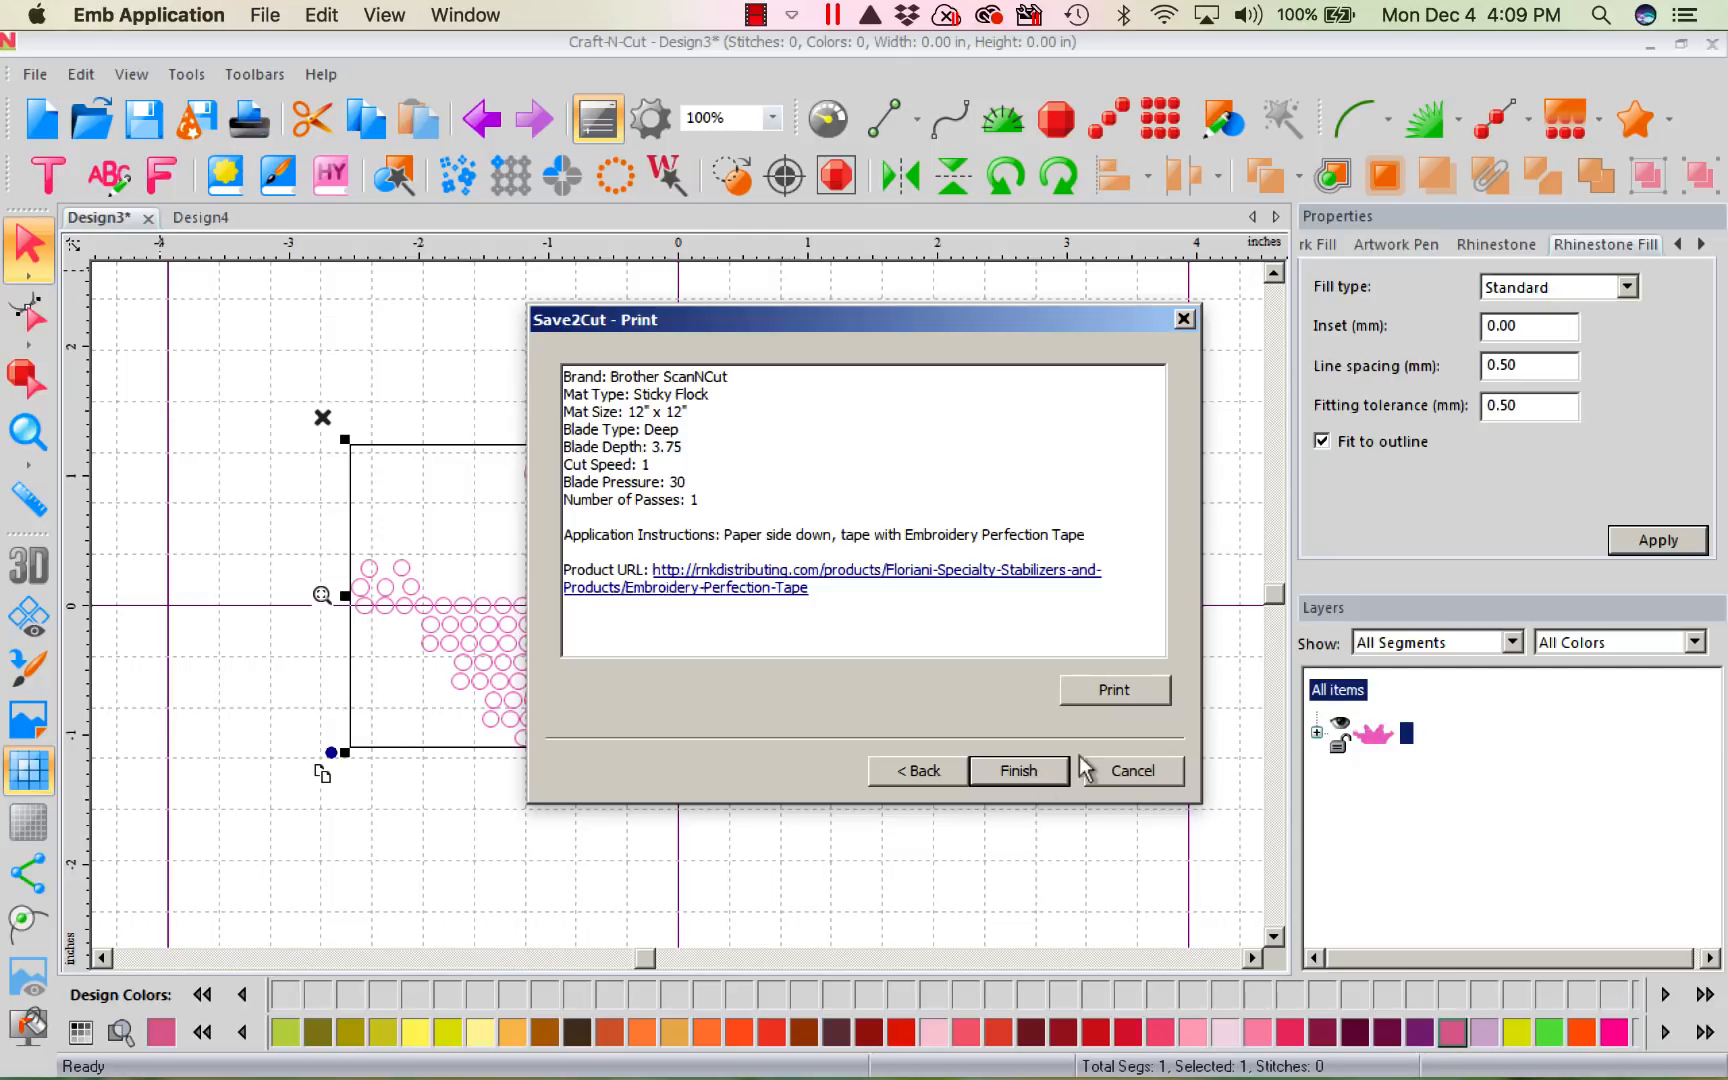
click(1183, 320)
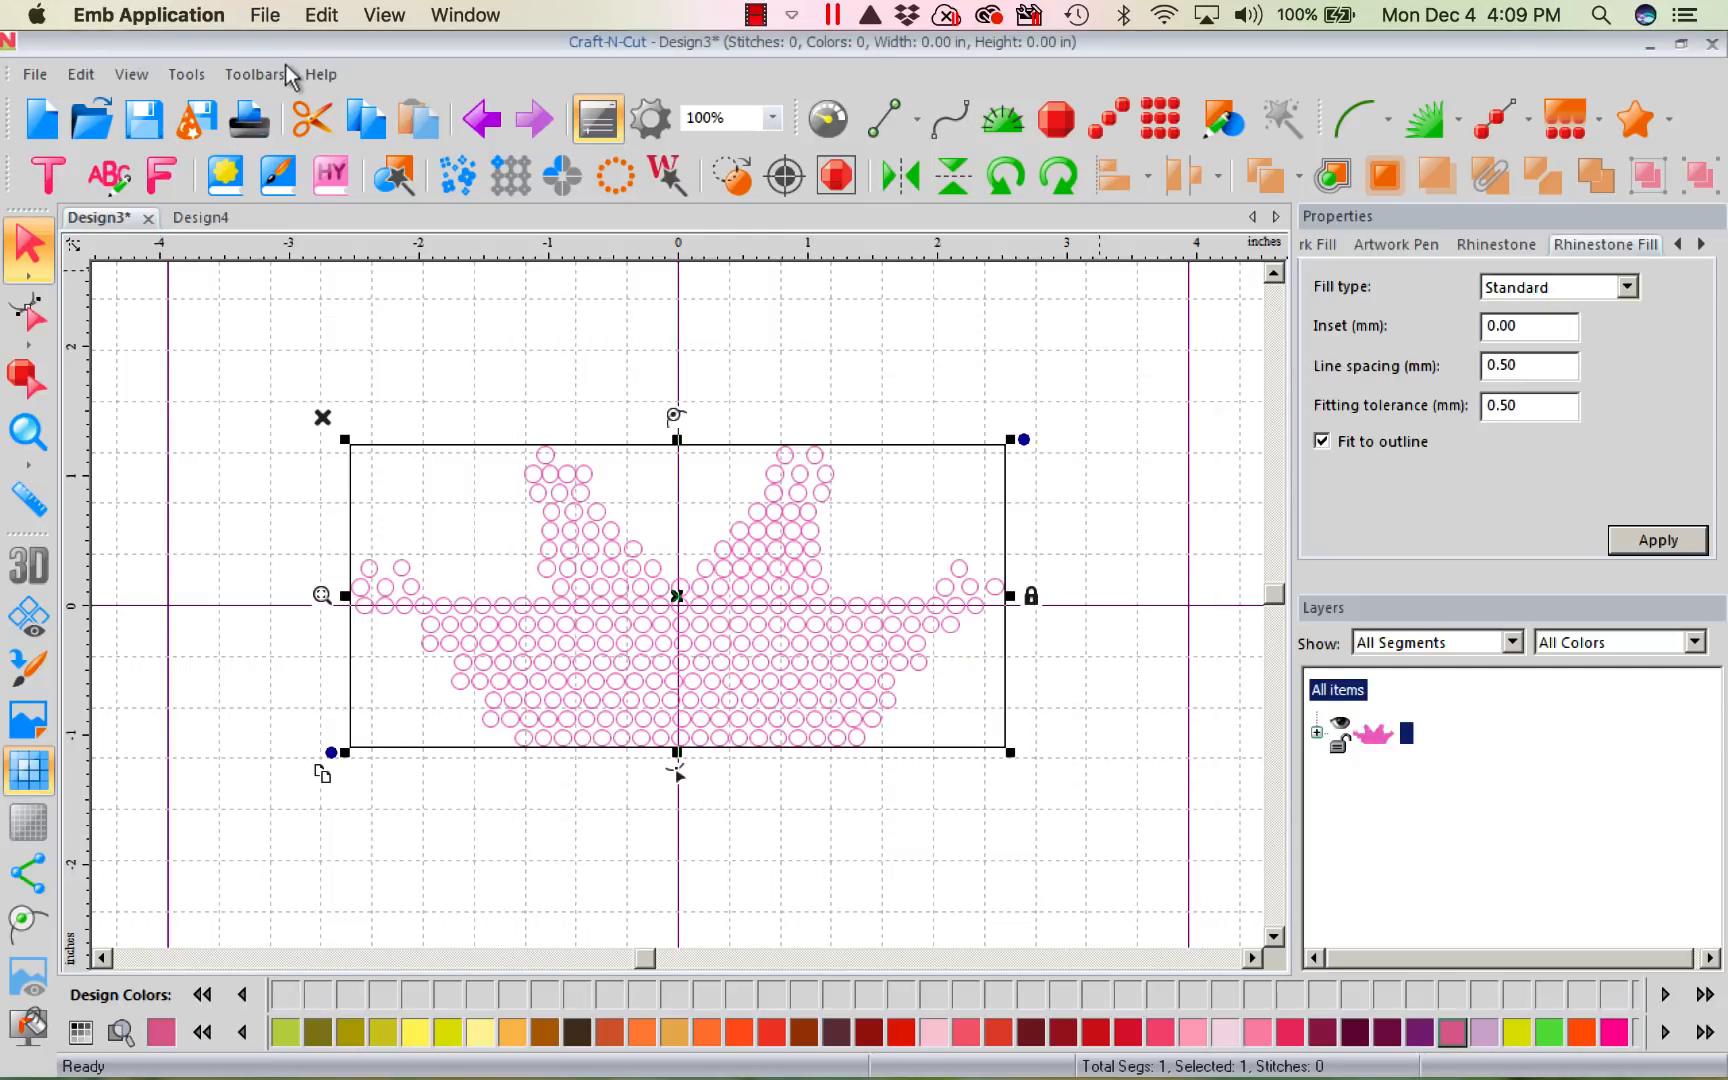
- View the Getting Started page of the Craft-N-Cut user guide and switch back to Emb Application
click(325, 80)
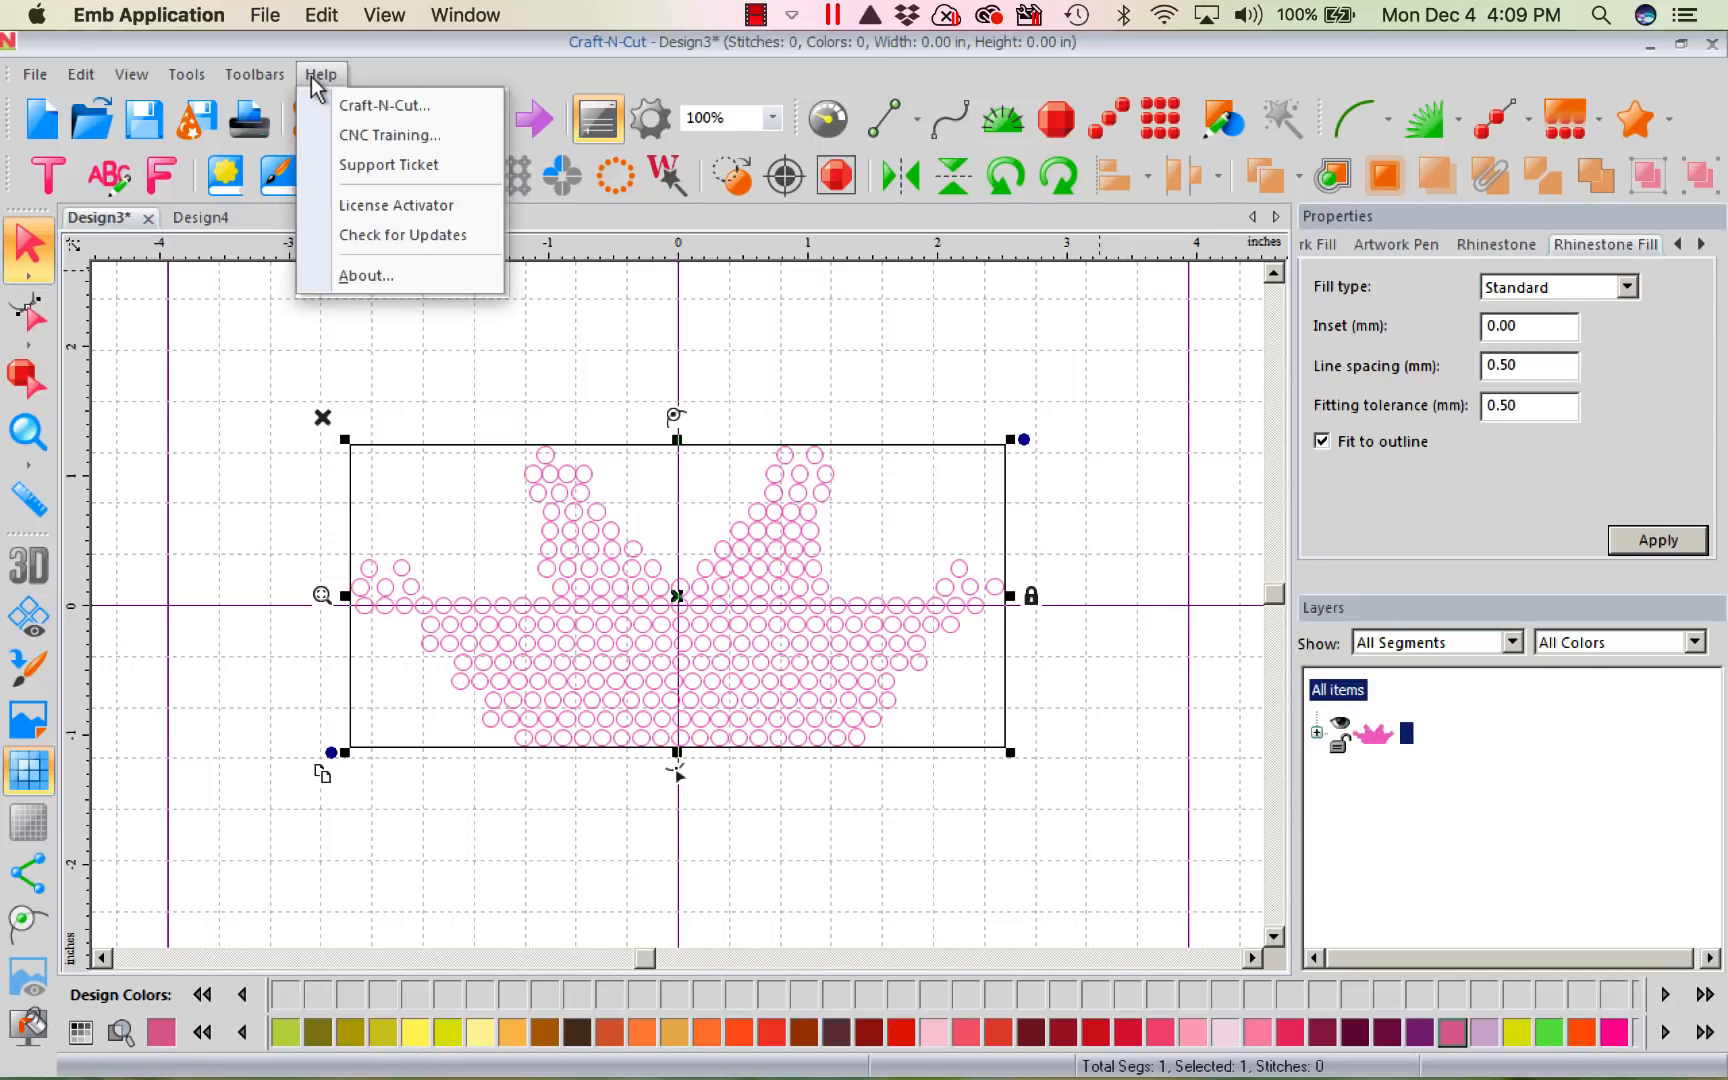
click(390, 106)
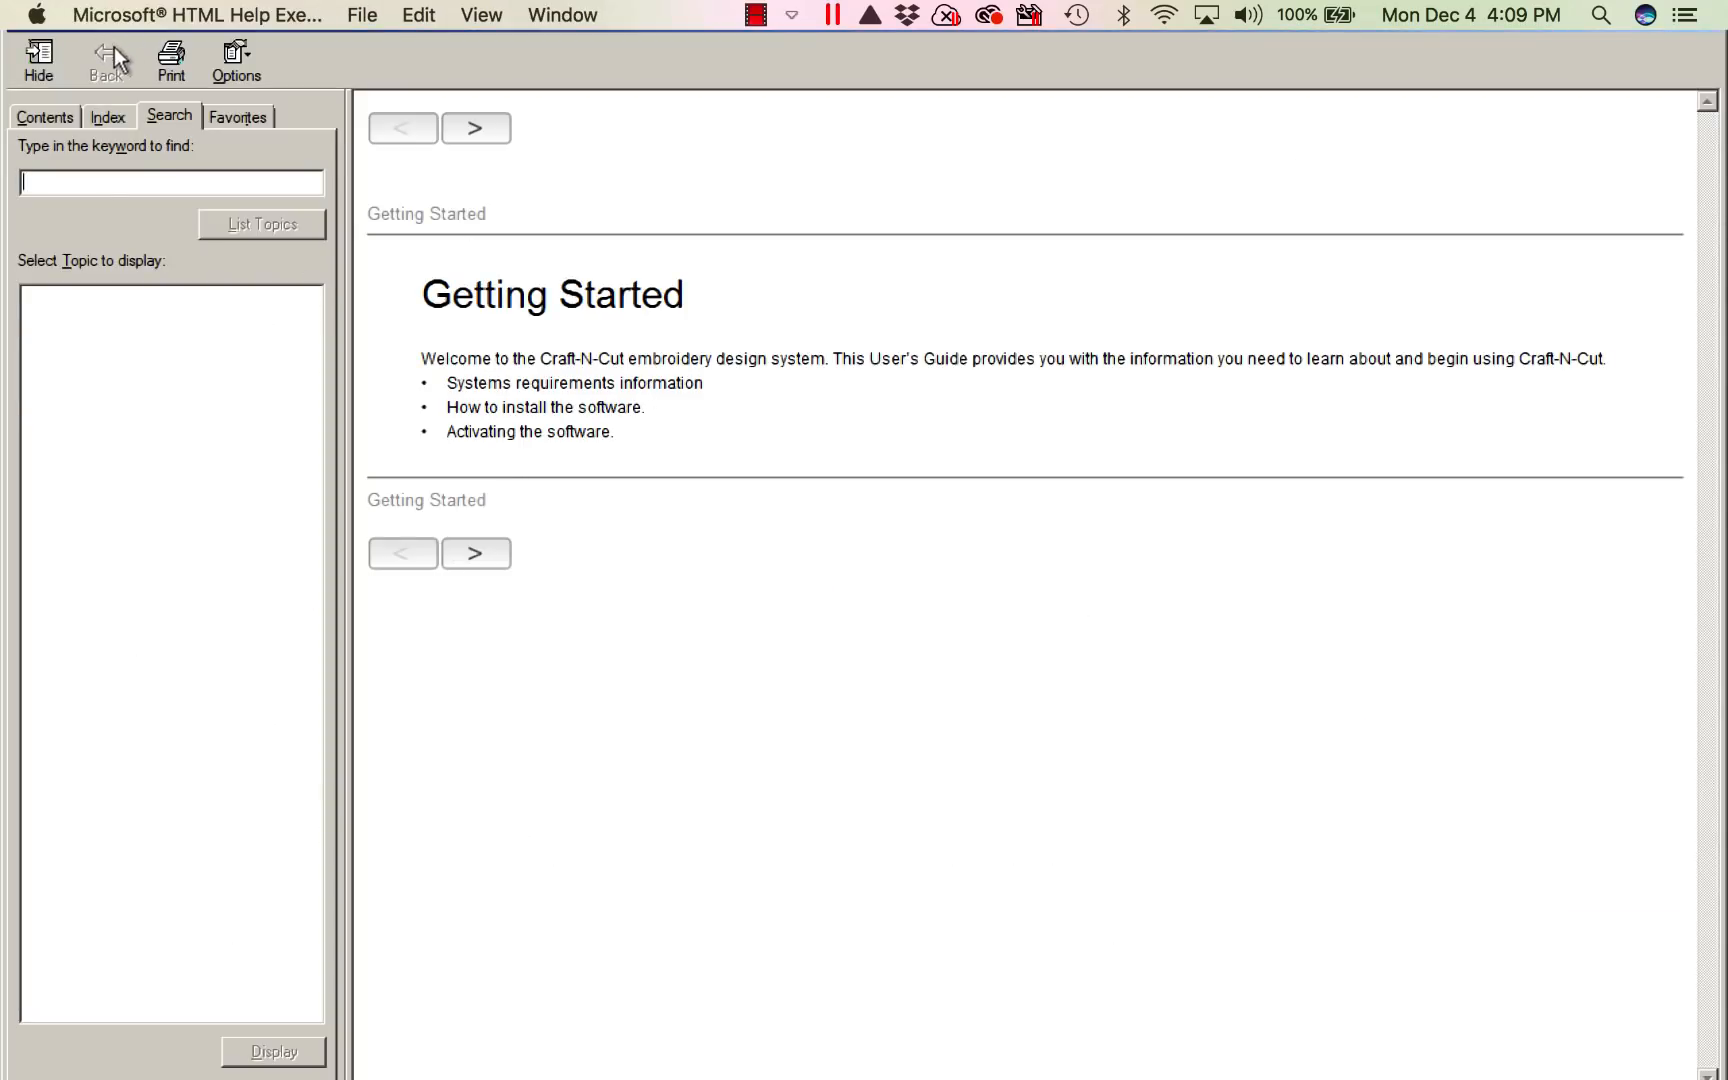
mouse_move(361, 934)
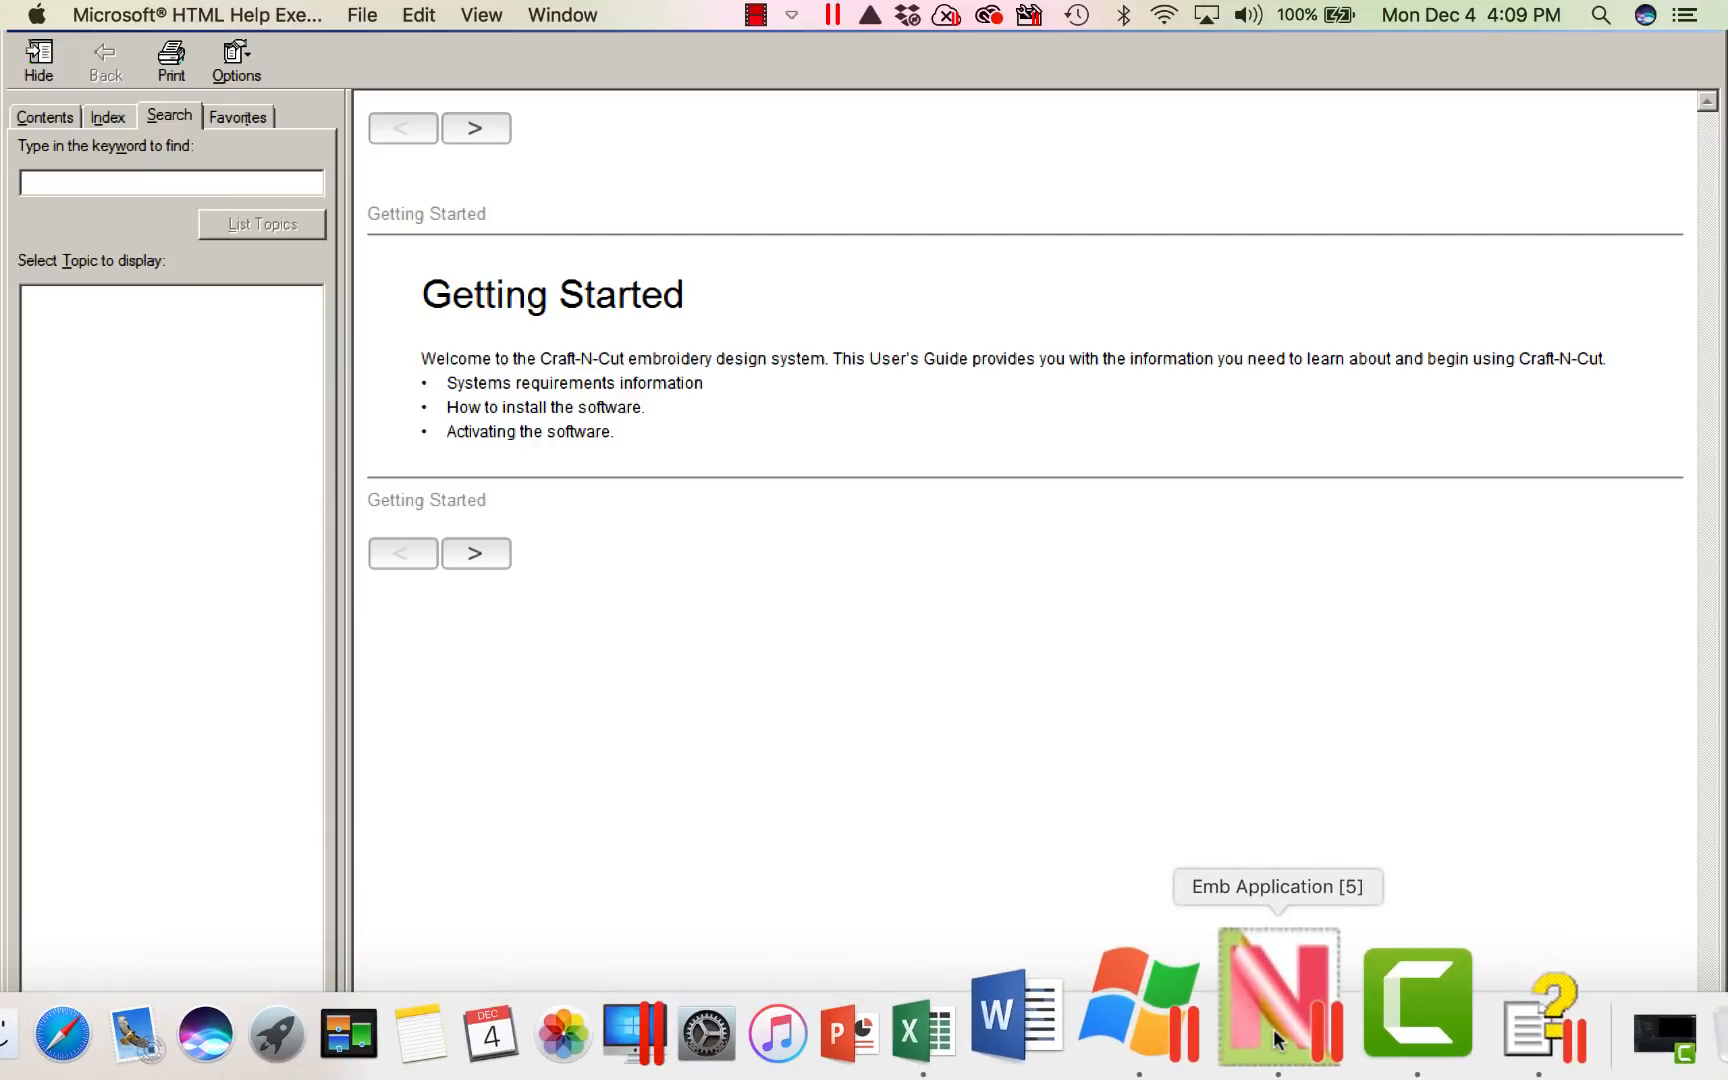
click(1278, 1040)
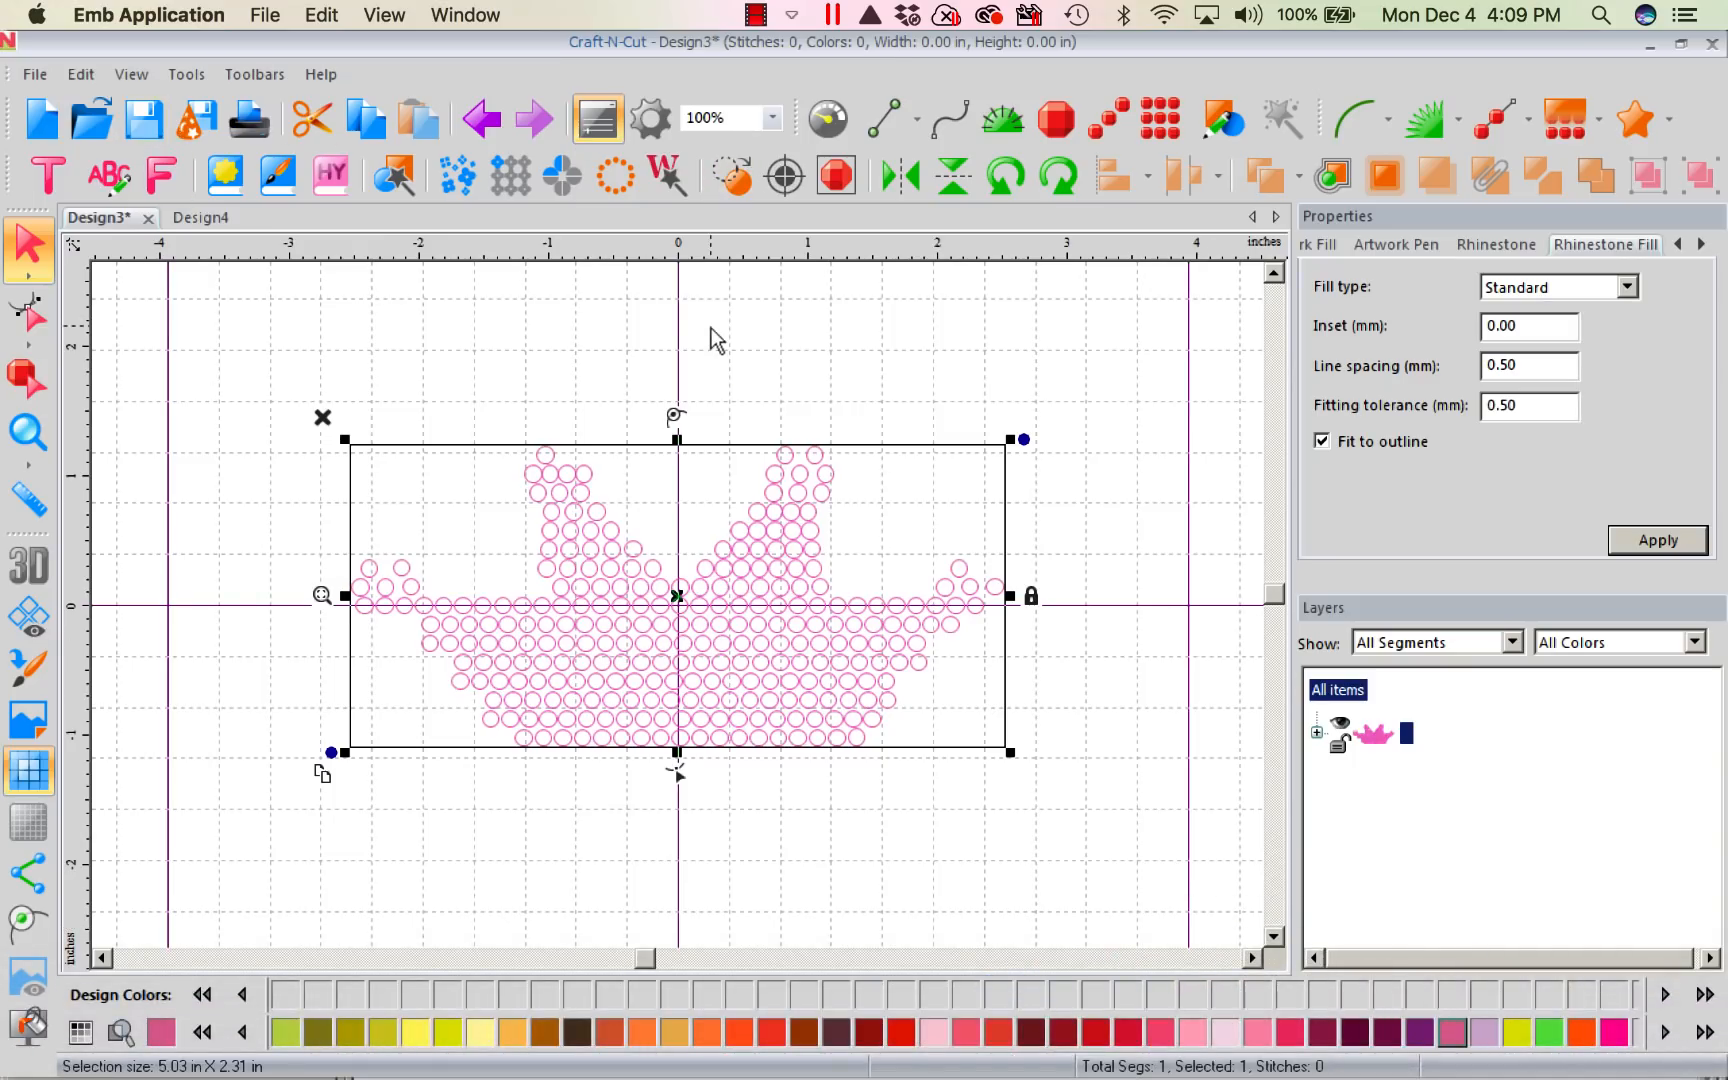
- View the CNC Training resources and the Application Videos playlist in the browser, and close both
click(322, 75)
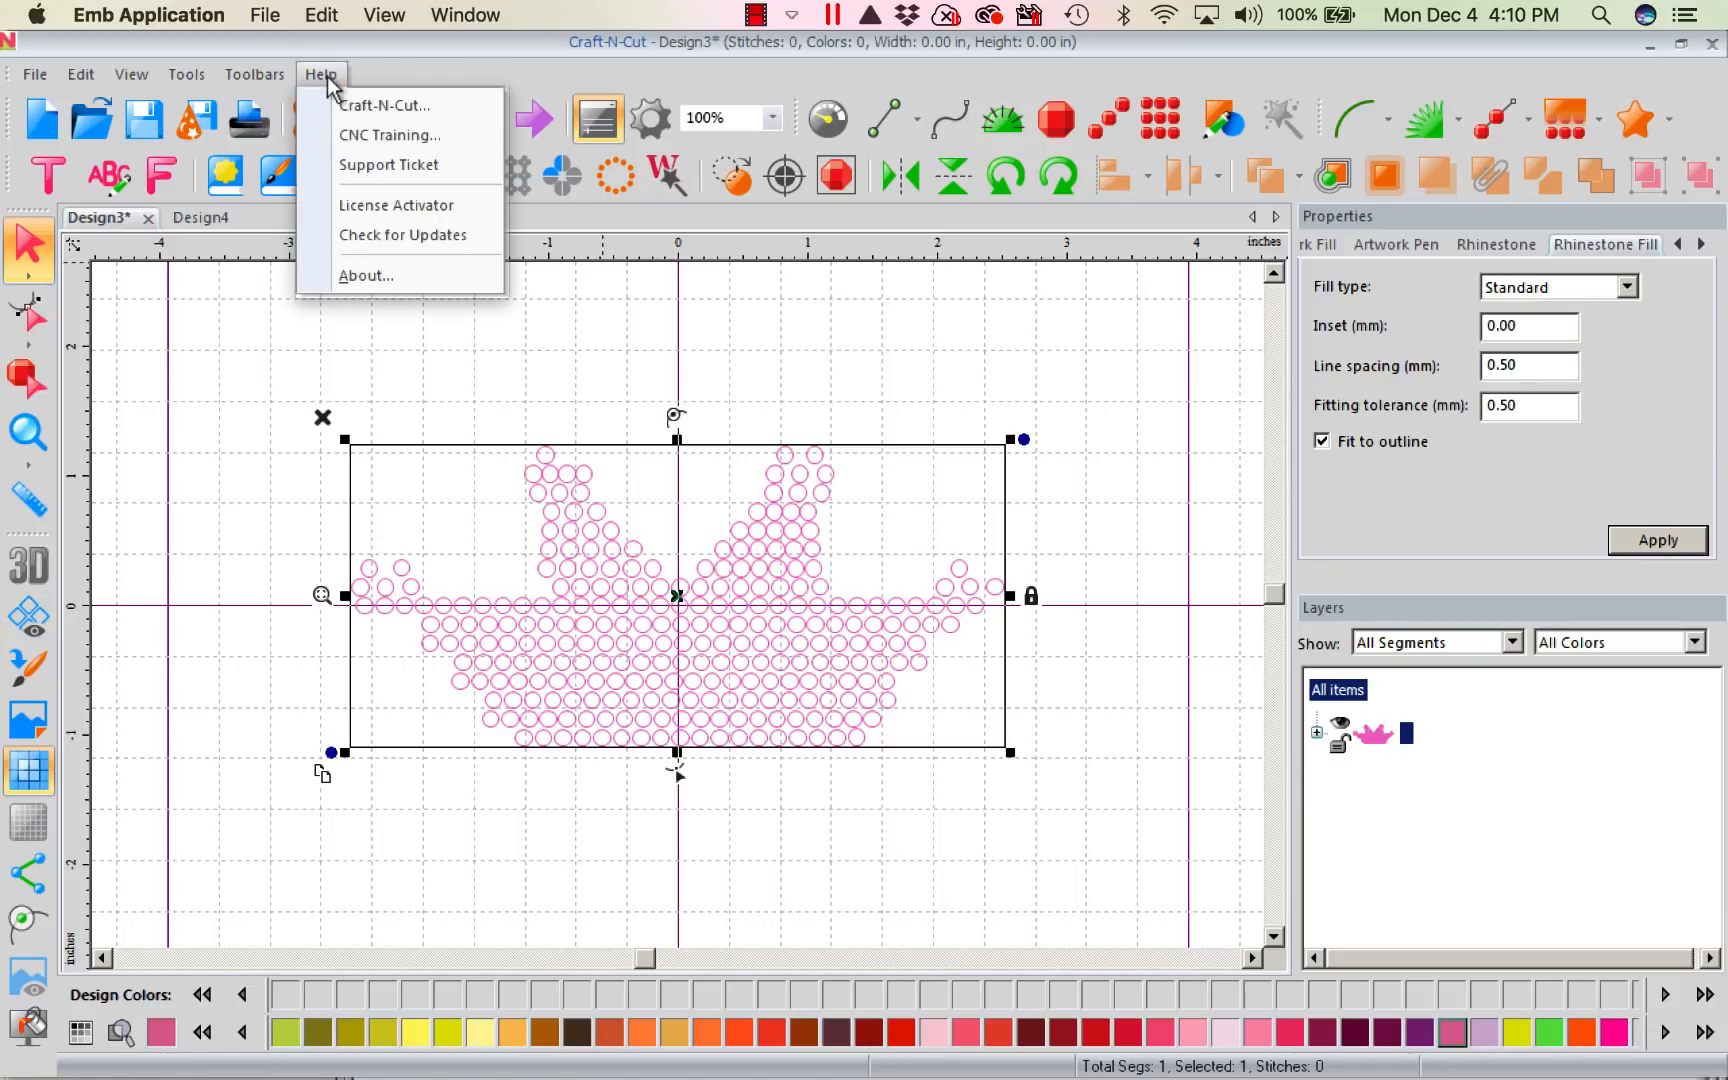
click(343, 140)
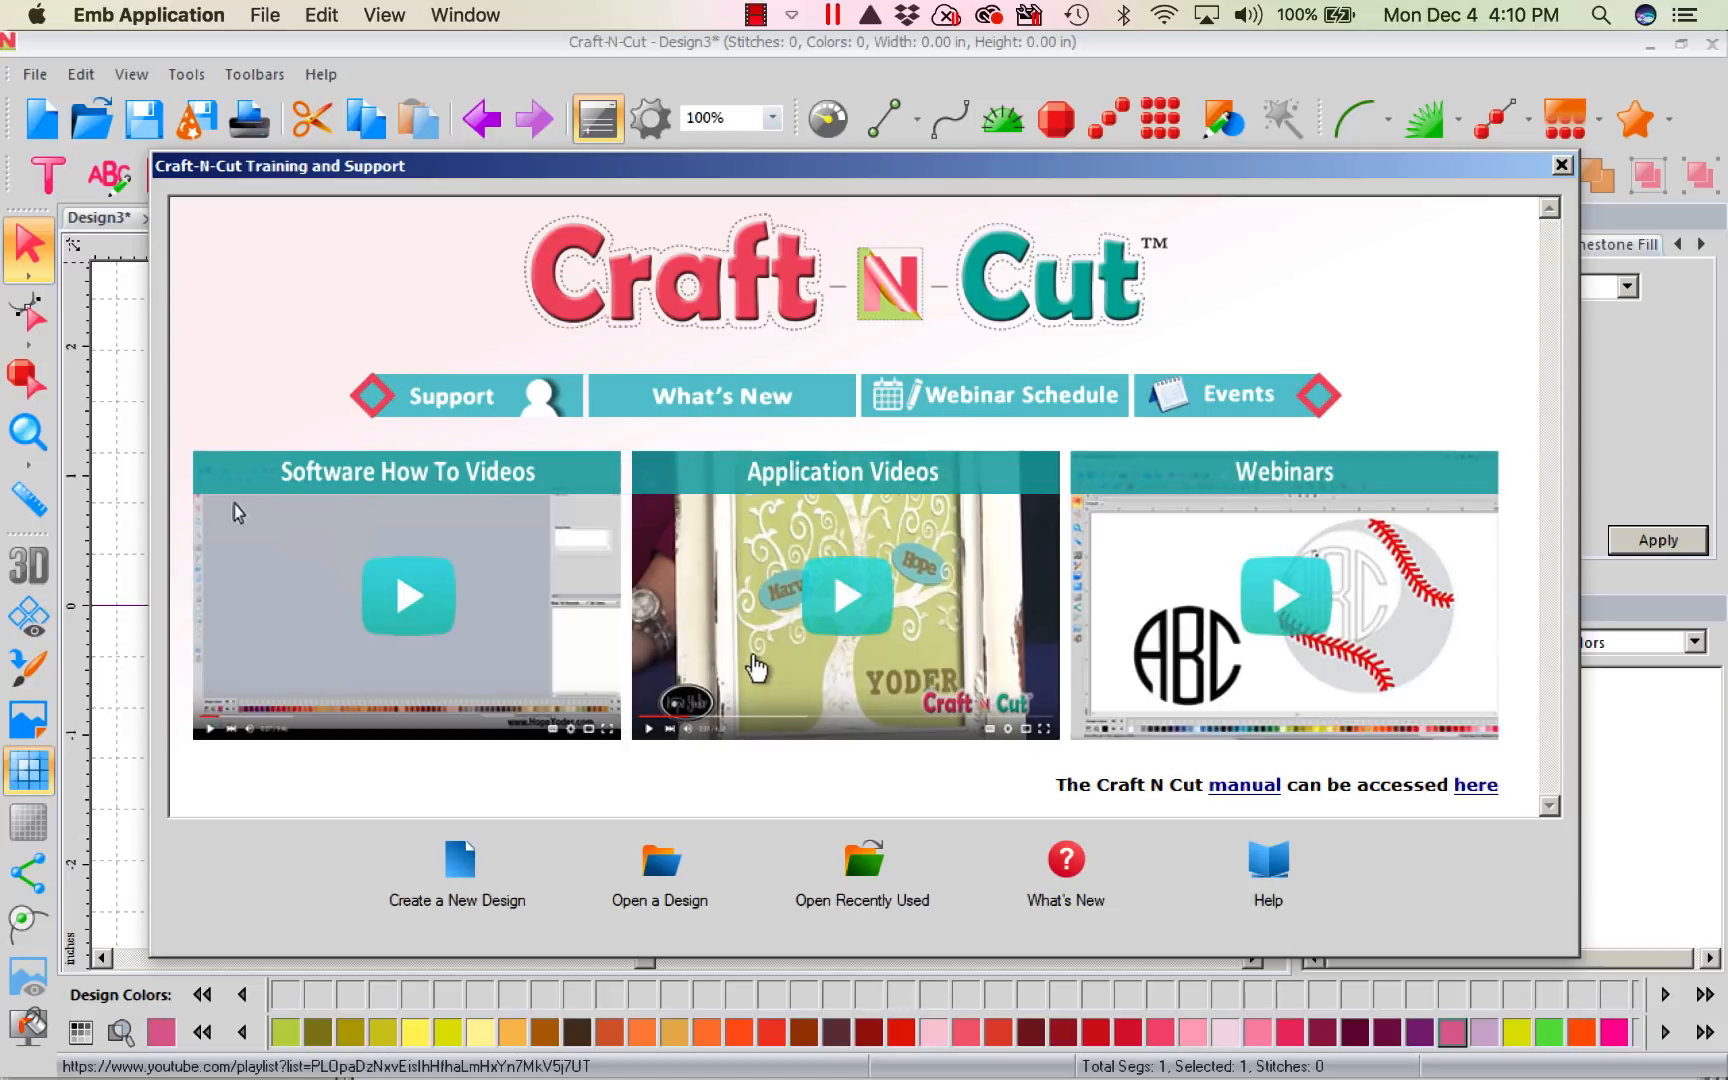
click(851, 594)
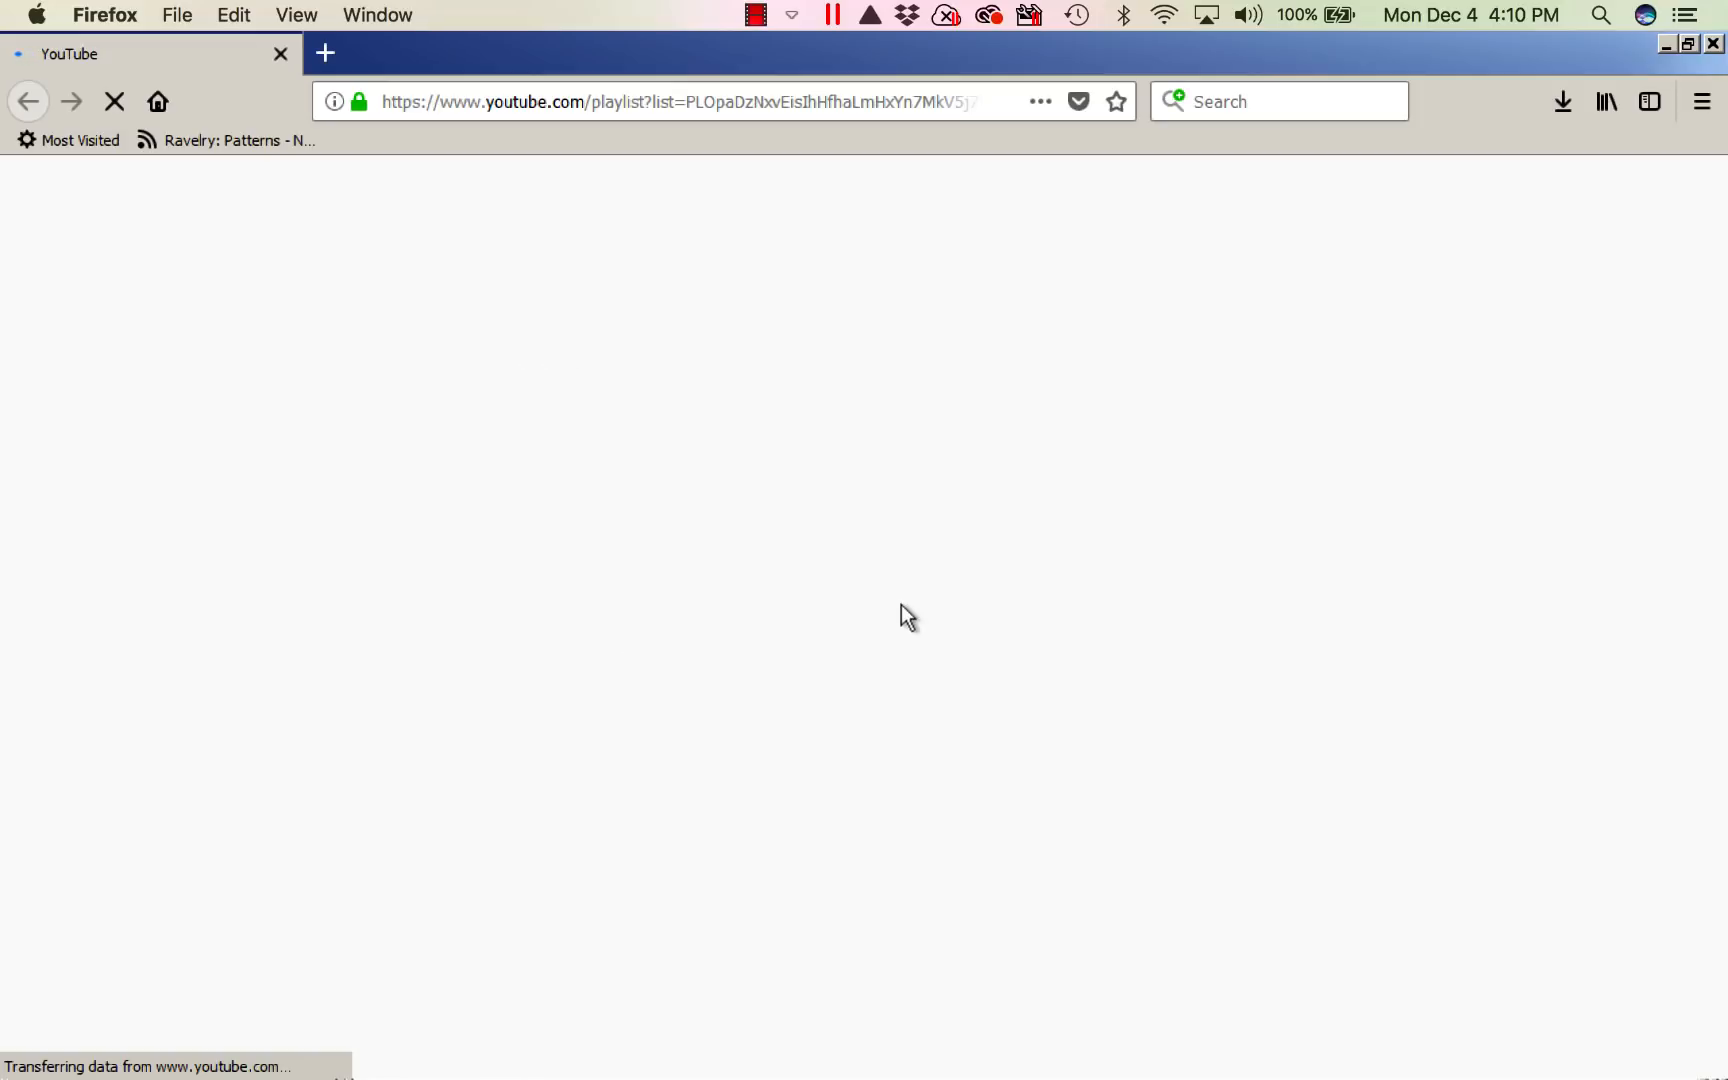
click(279, 53)
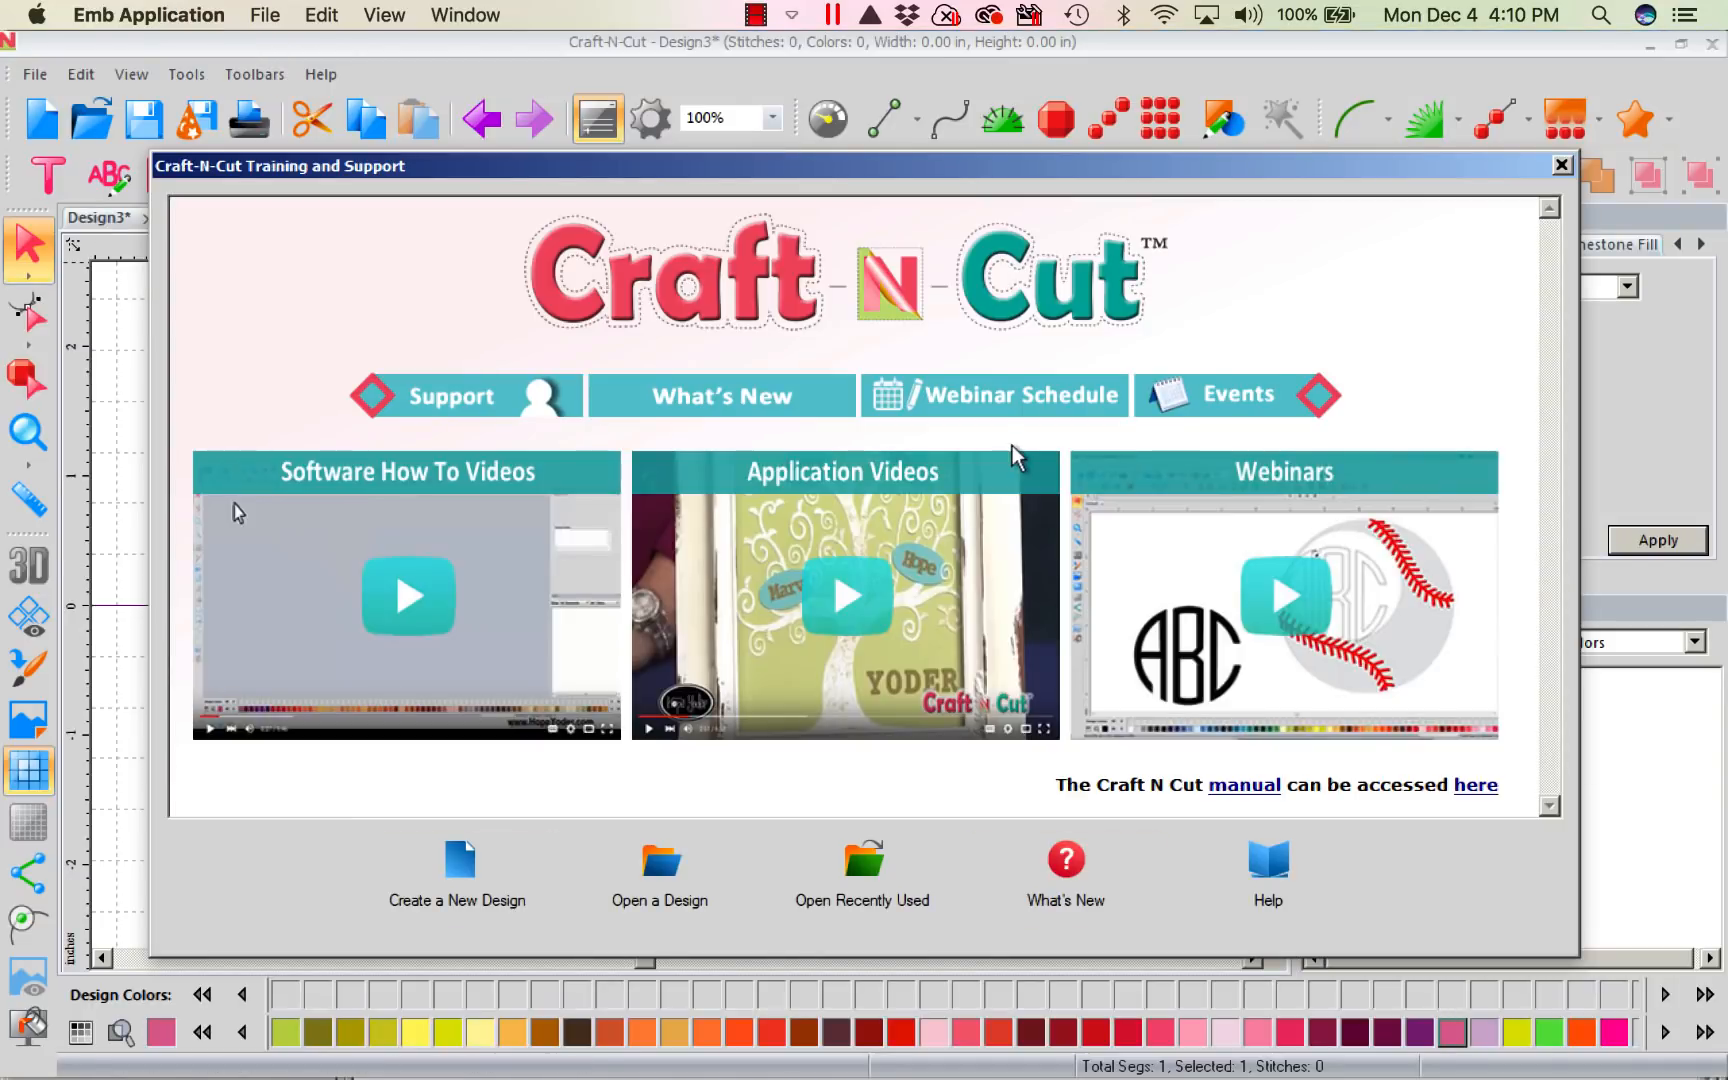
click(1561, 166)
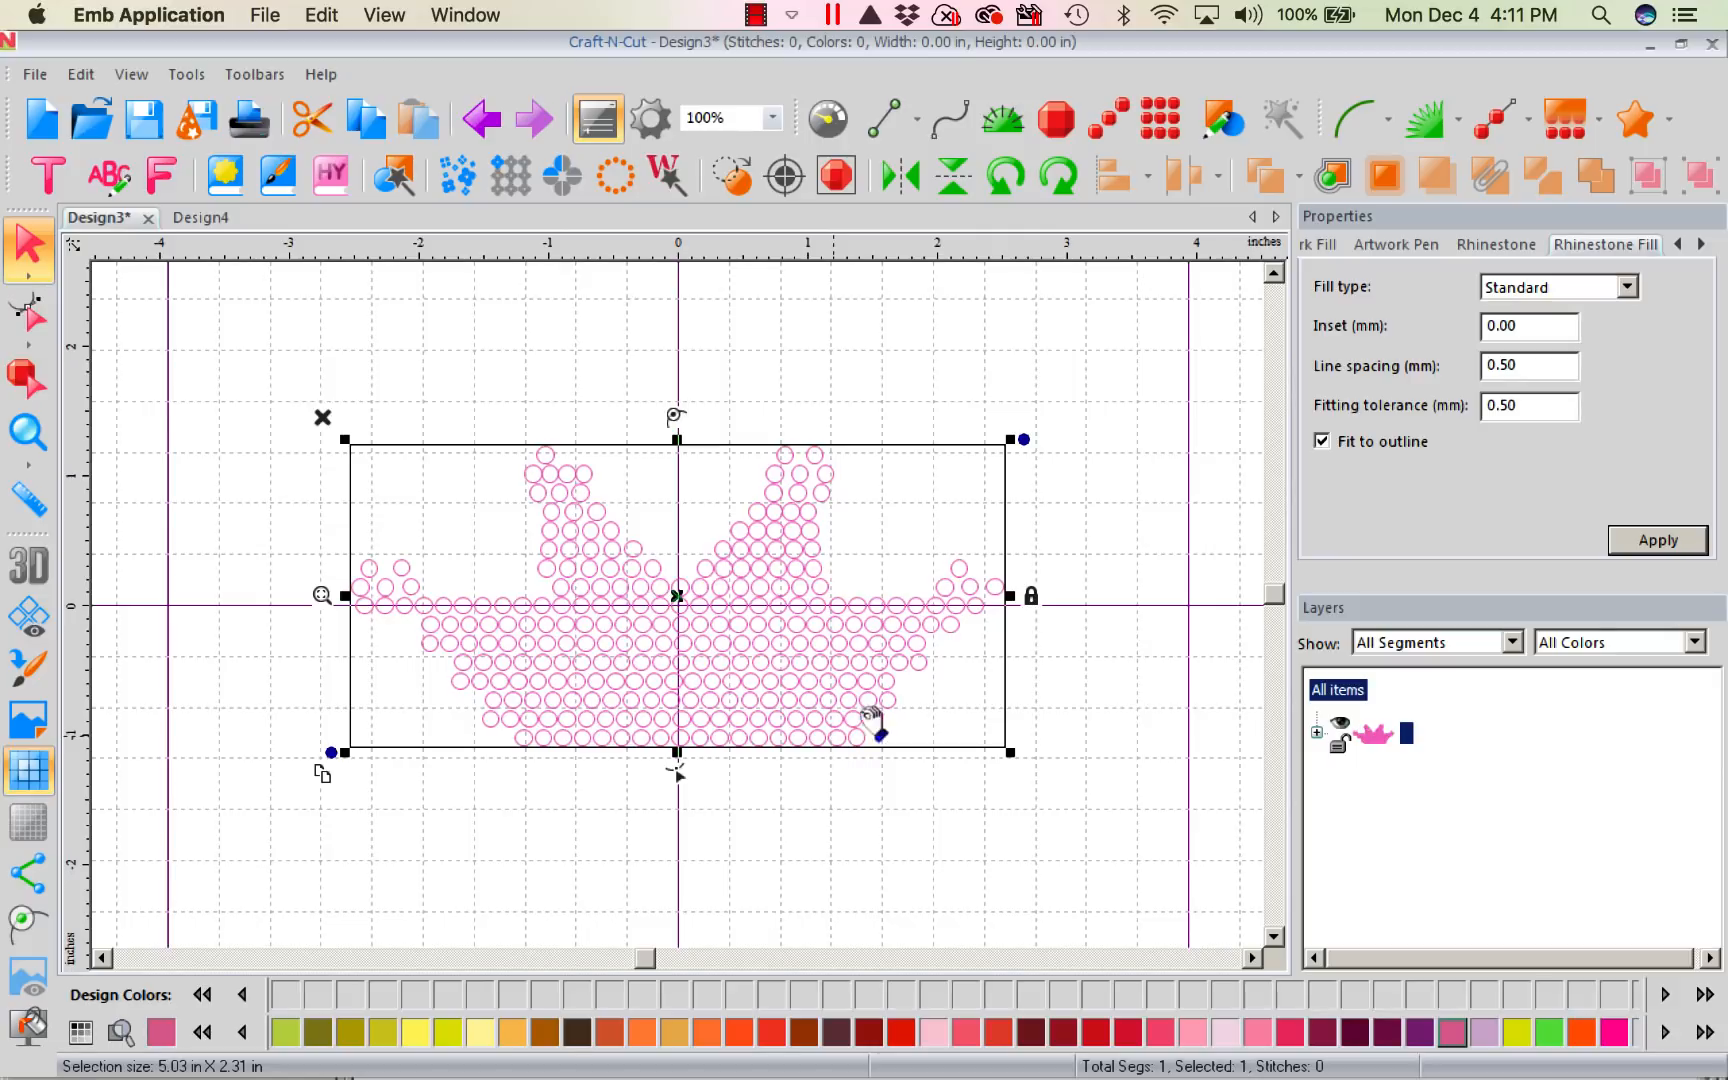
- Undo back to an empty Design3 page and insert a fresh crown from the built-in shapes
click(484, 121)
click(488, 121)
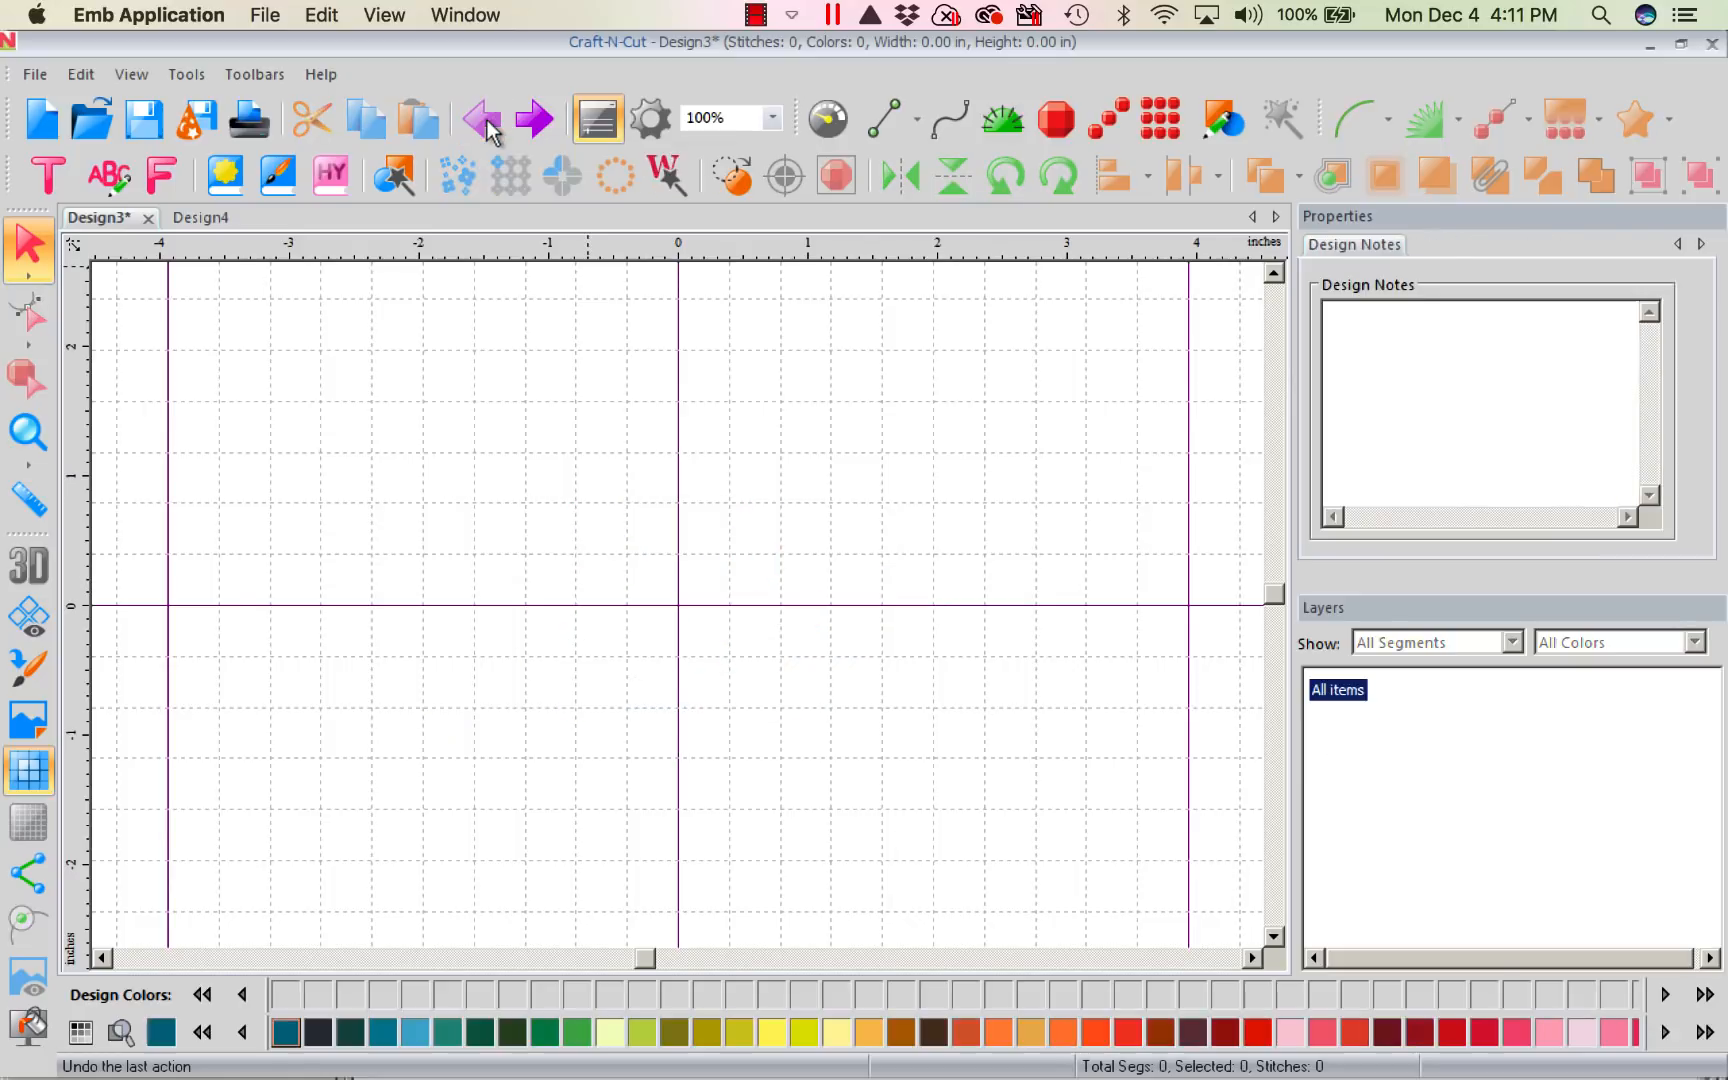
click(225, 175)
double_click(806, 437)
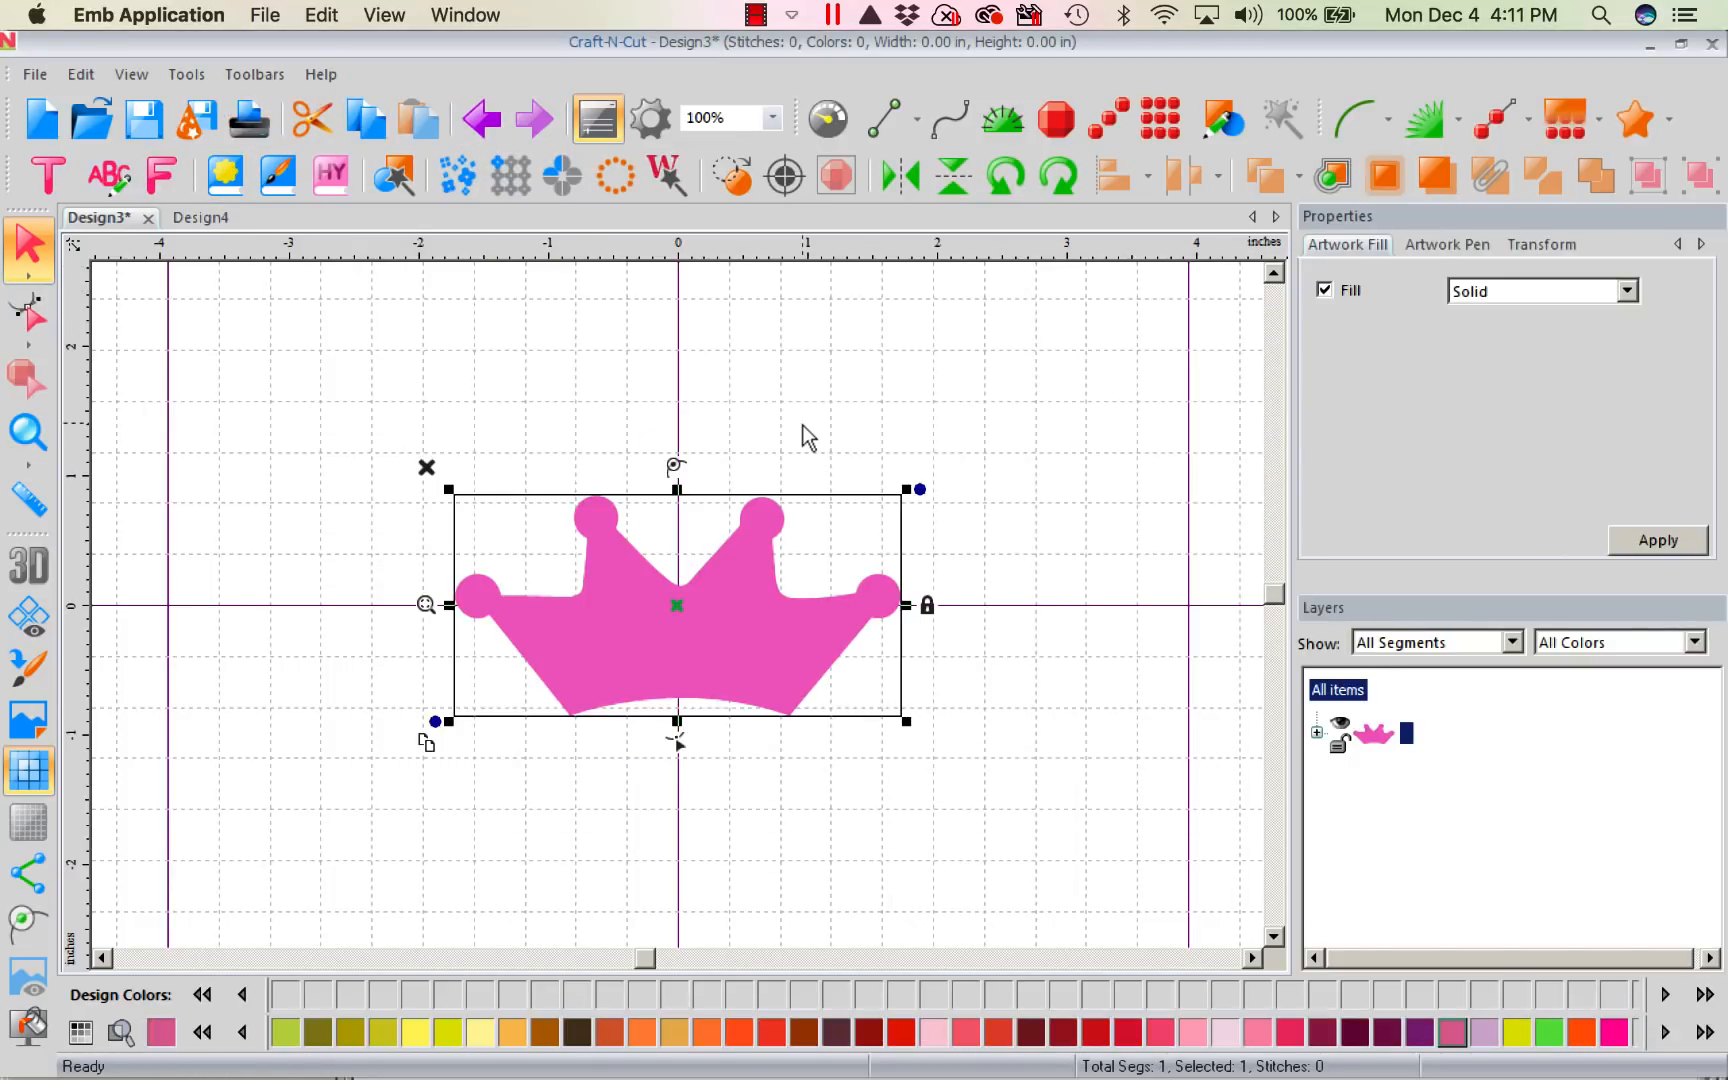
- Convert the new crown to a rhinestone outline, and change that outline to a satin appliqué
click(1493, 128)
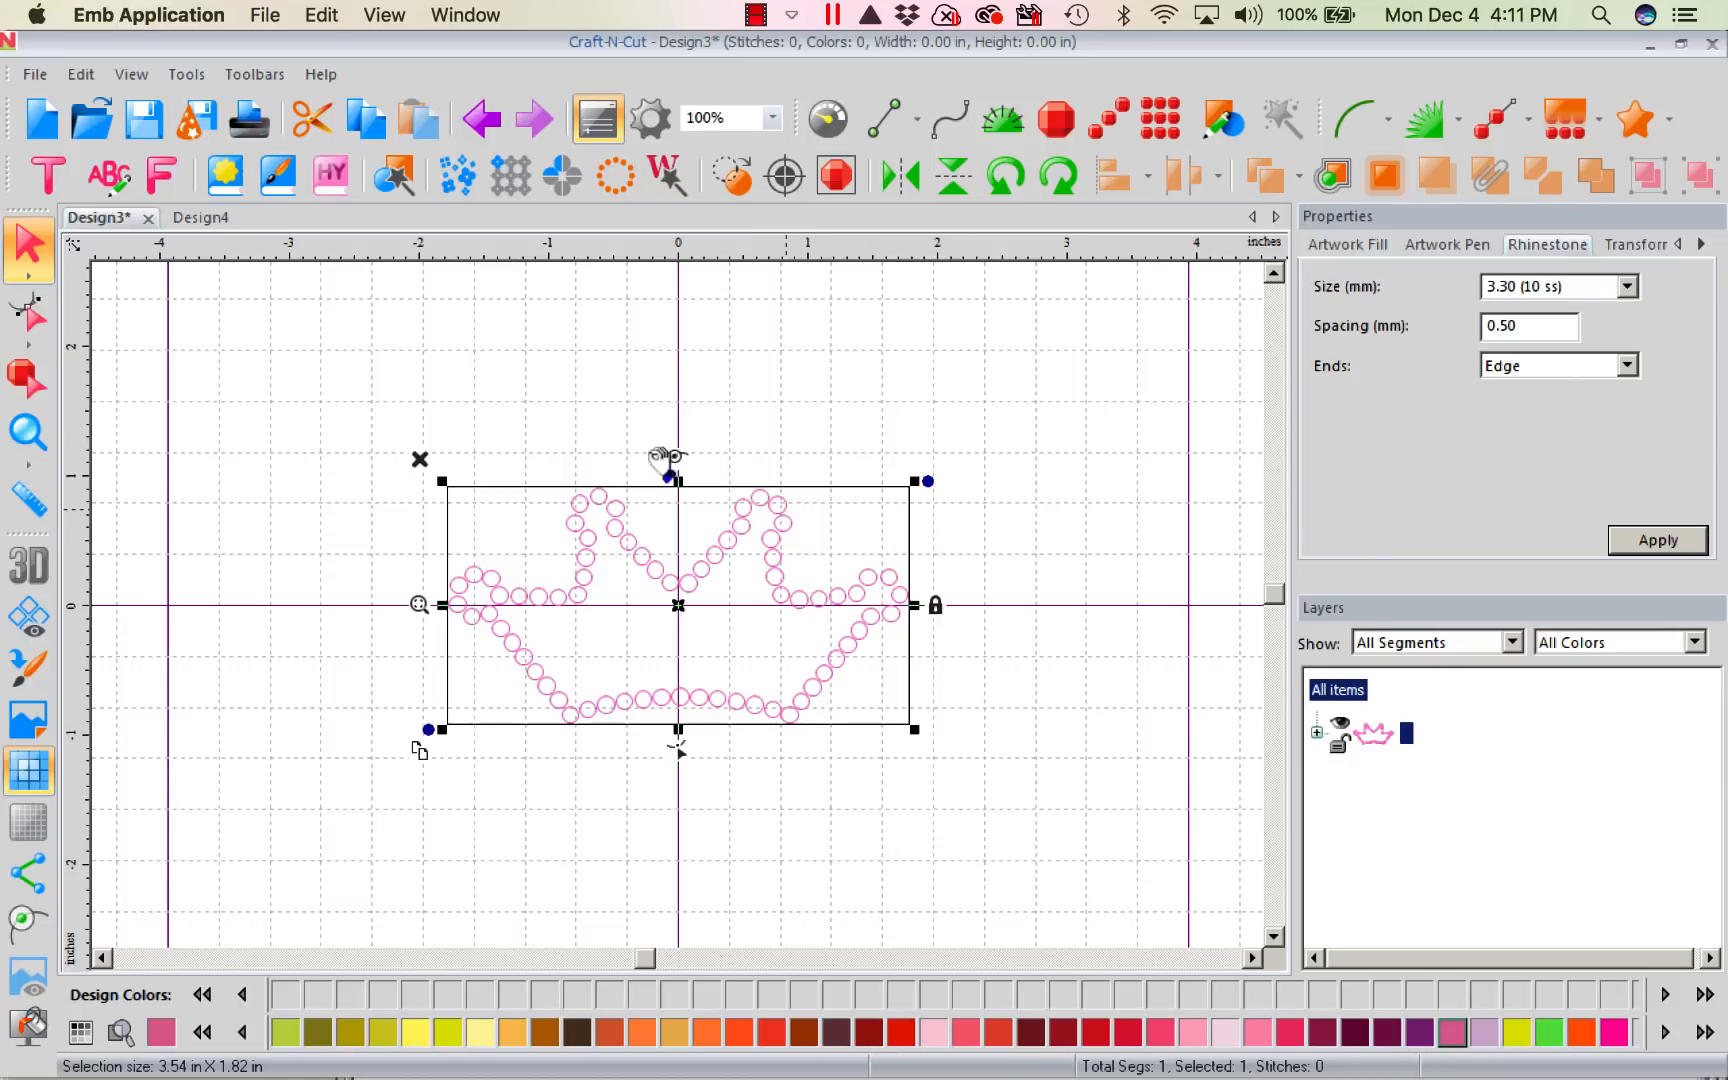
click(1427, 120)
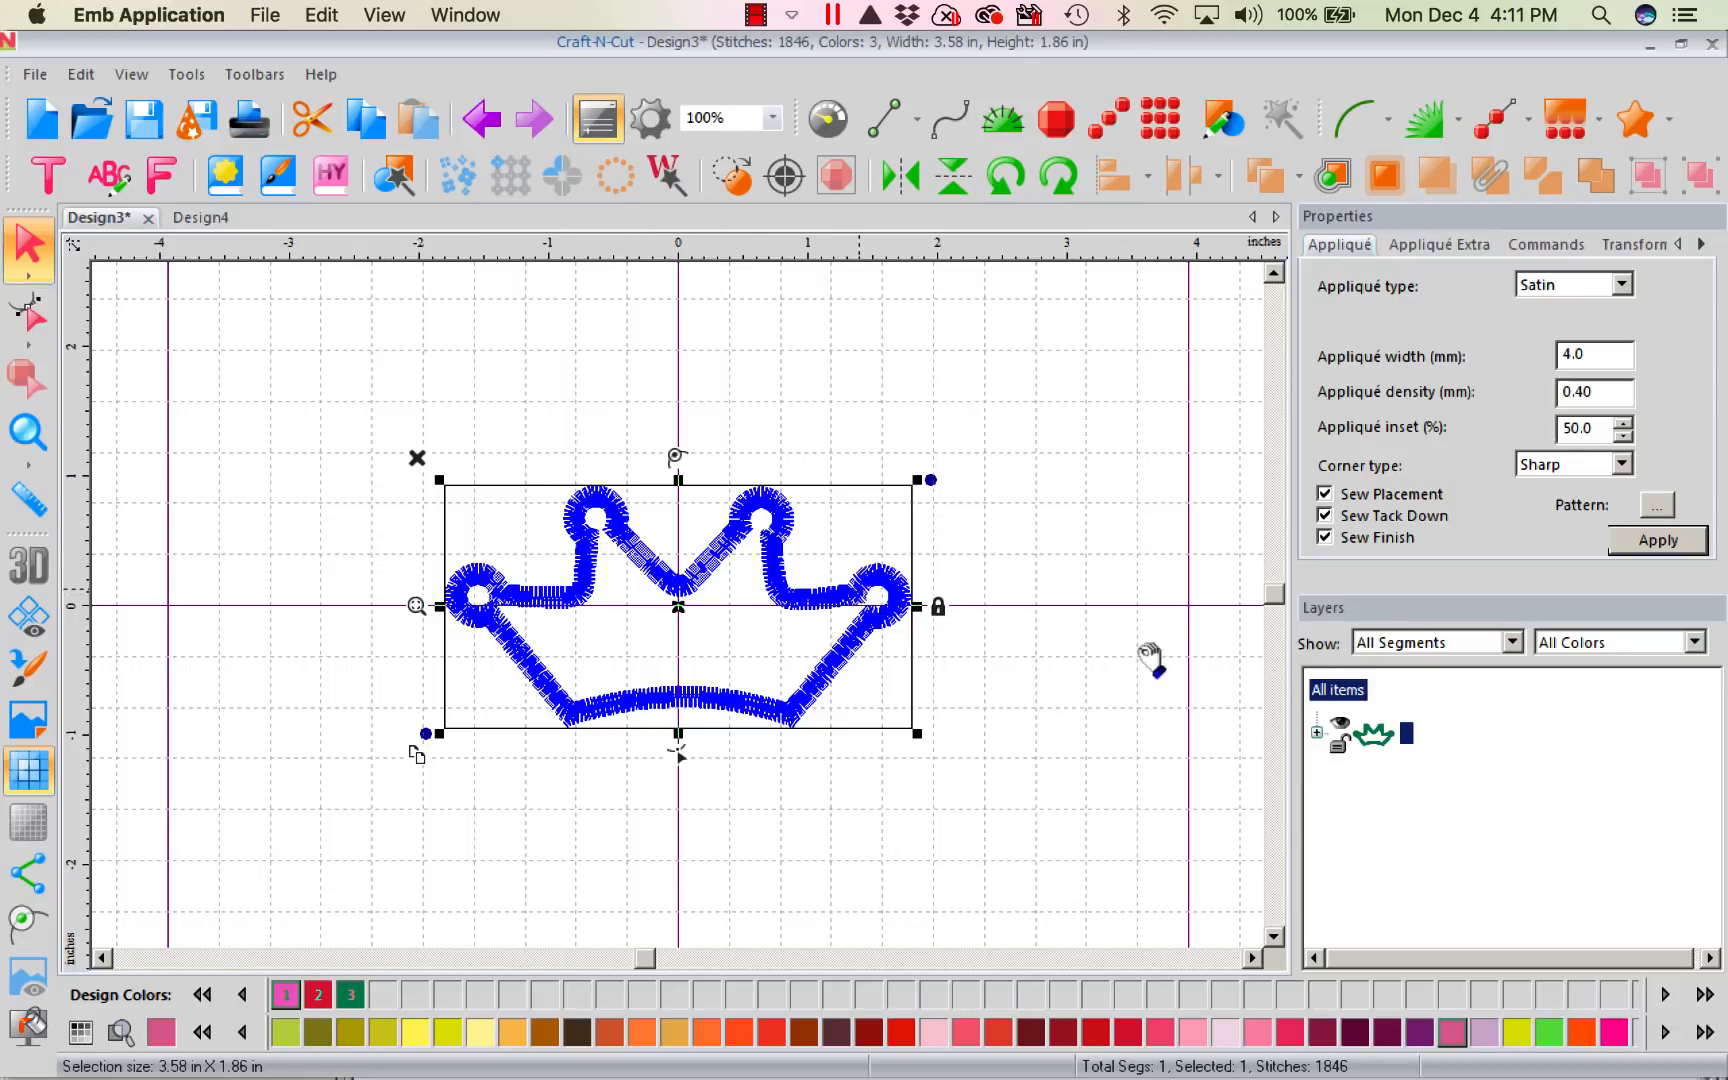
- Add 0.10 in (6 ss) single rhinestones inside the crown's leftmost ball and undo the last one placed
click(1058, 121)
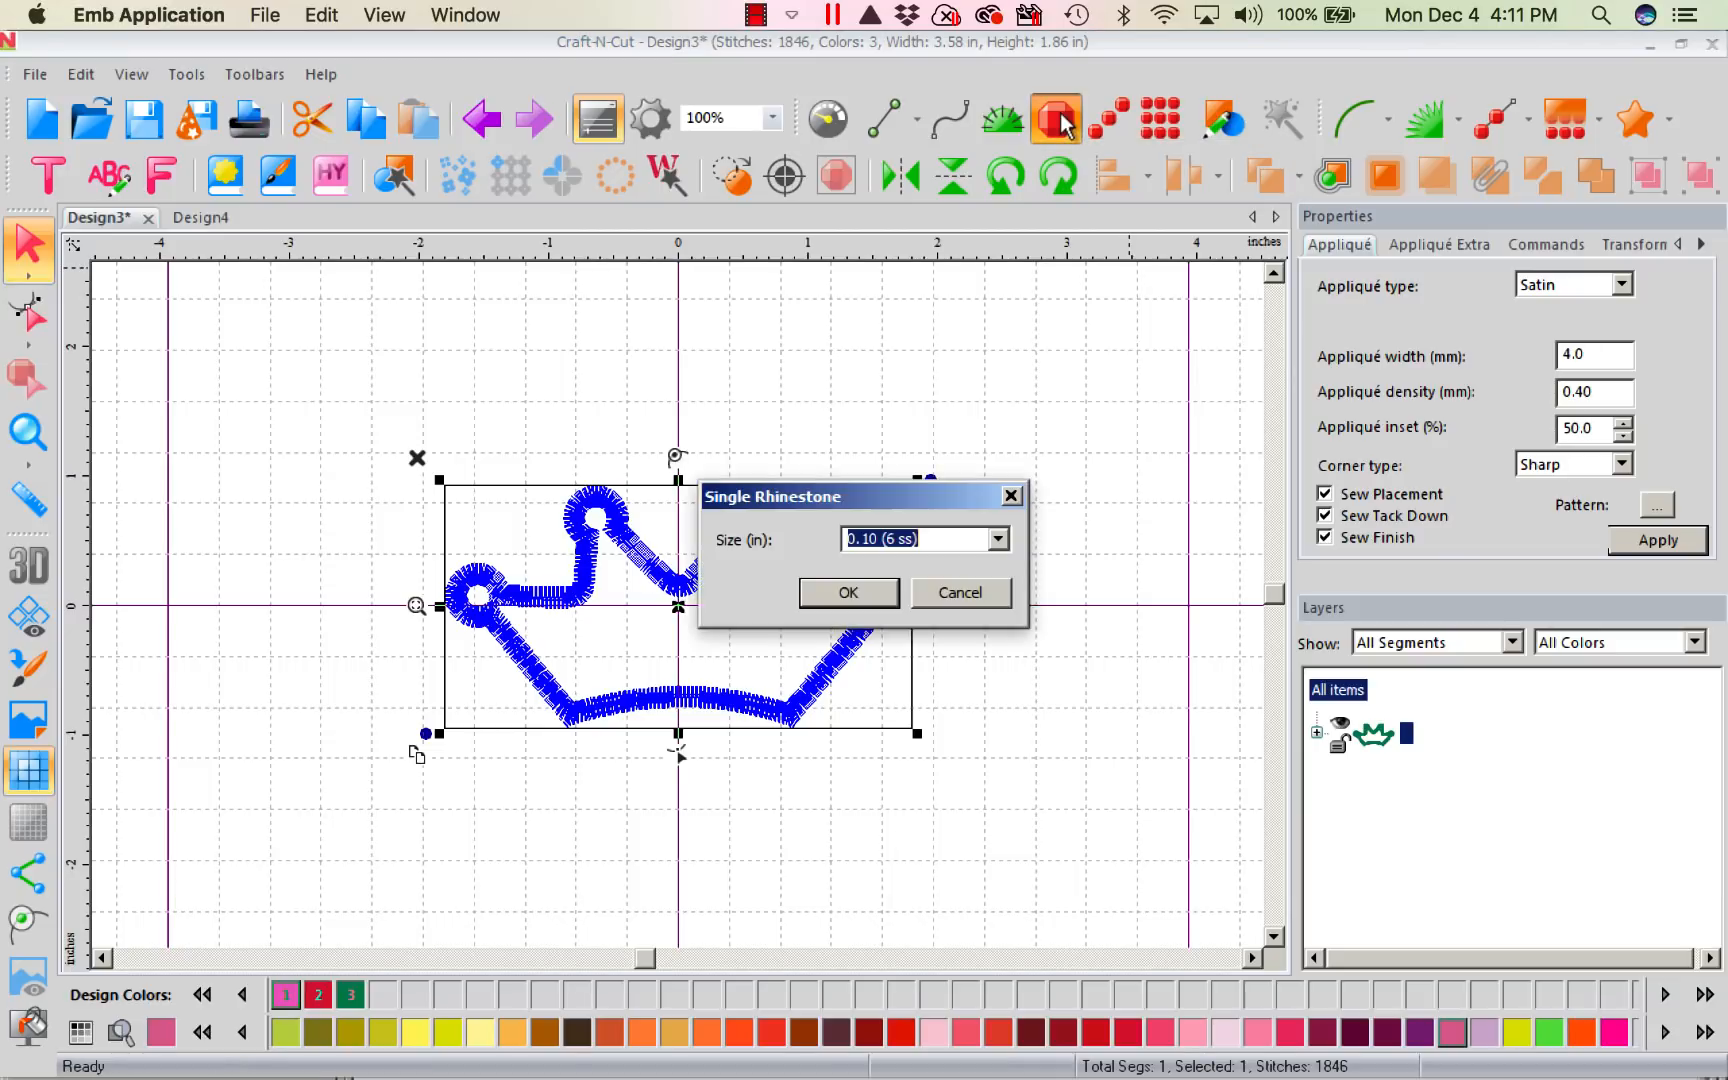
click(853, 593)
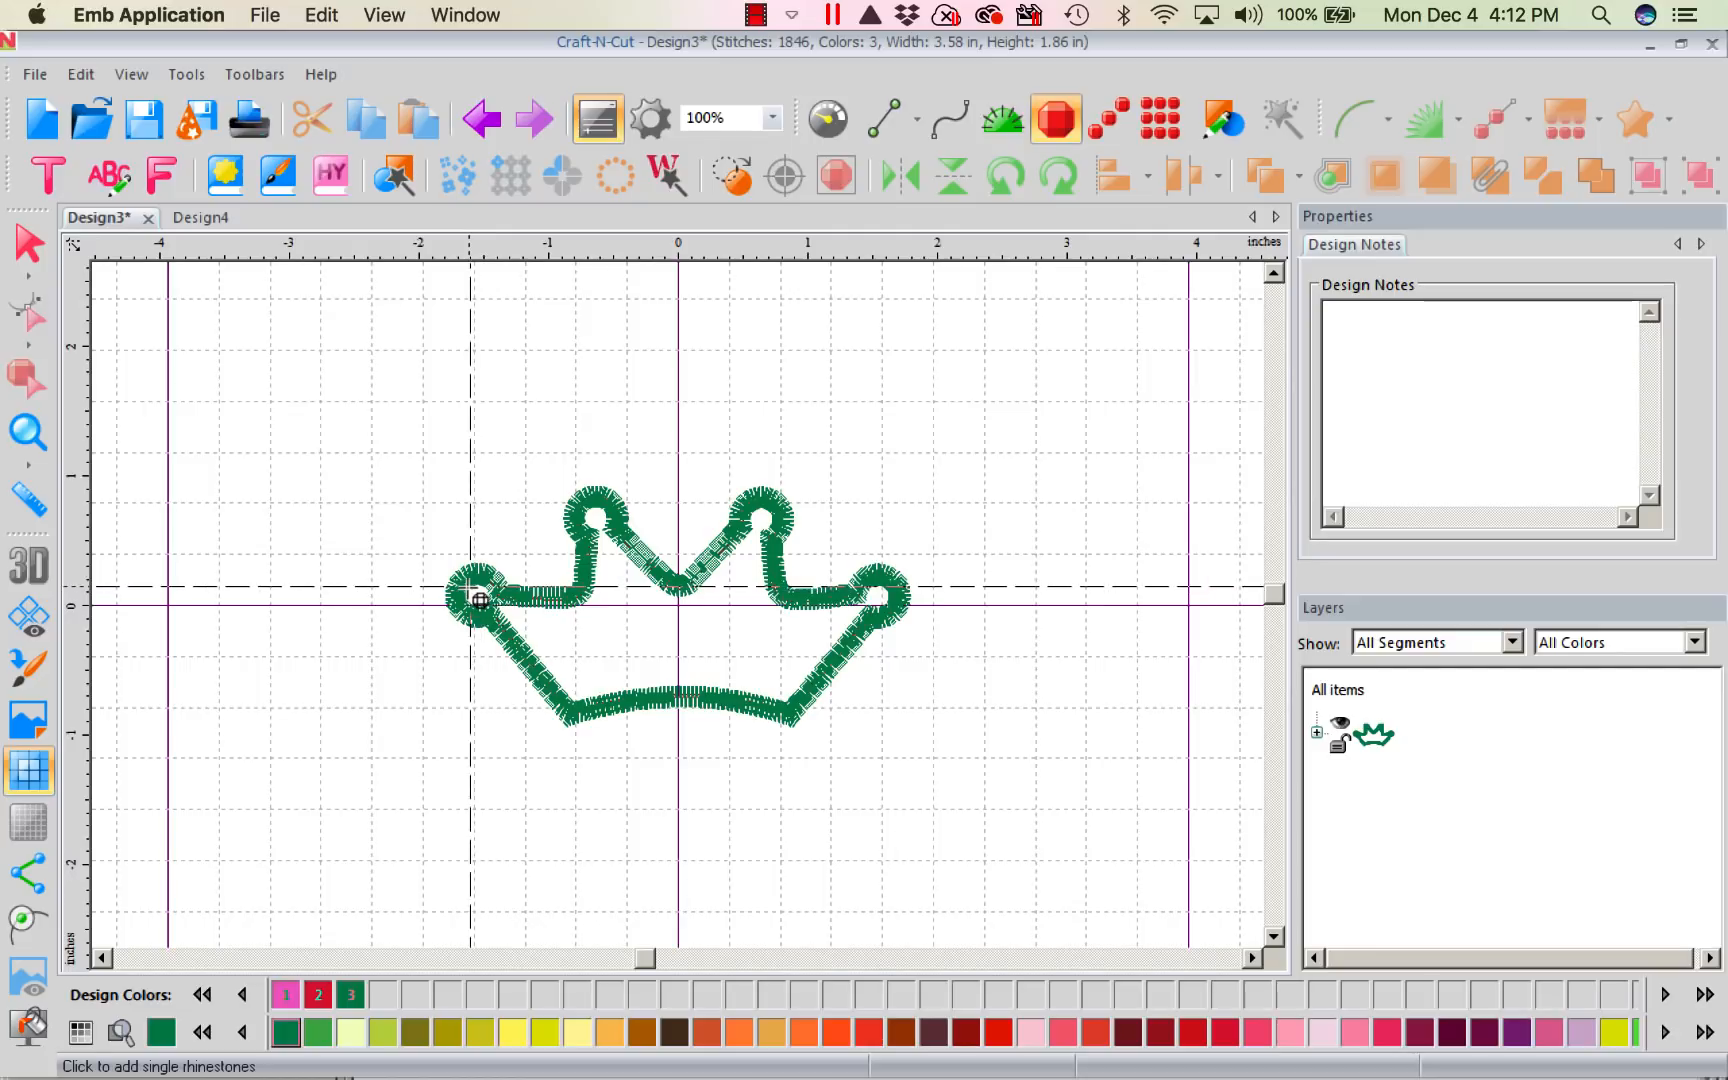
click(478, 594)
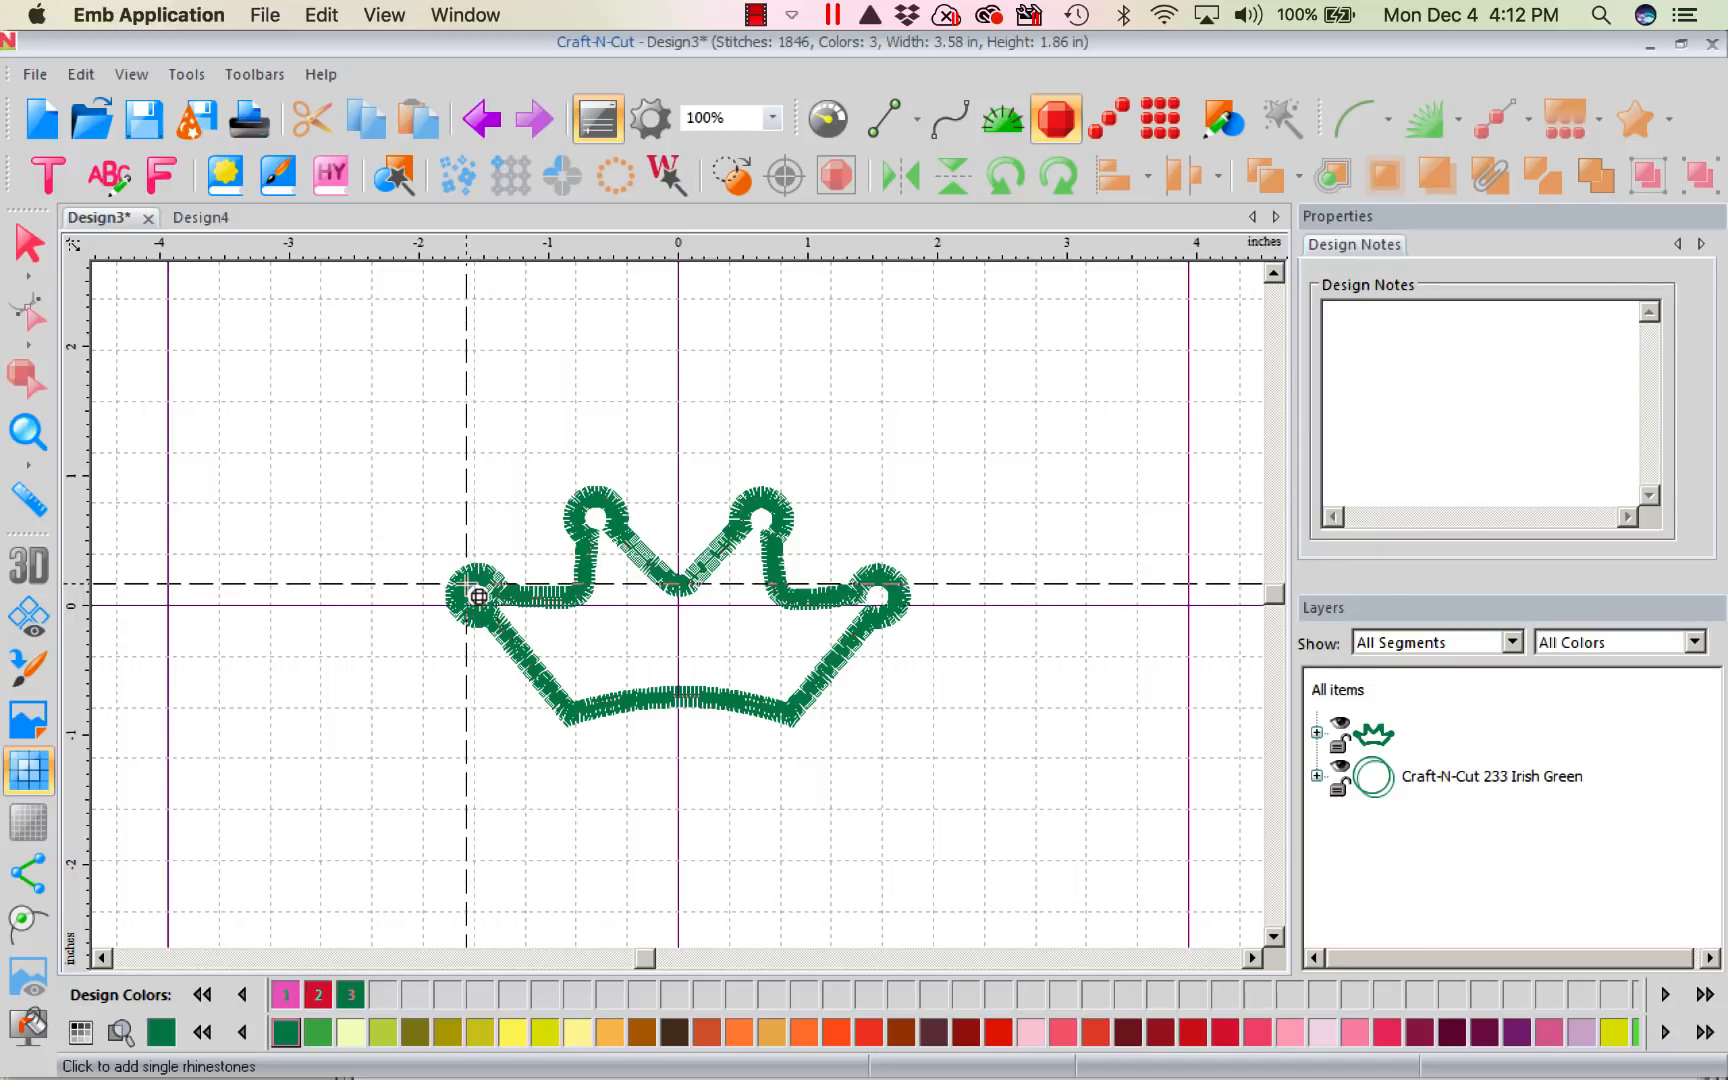
right_click(467, 583)
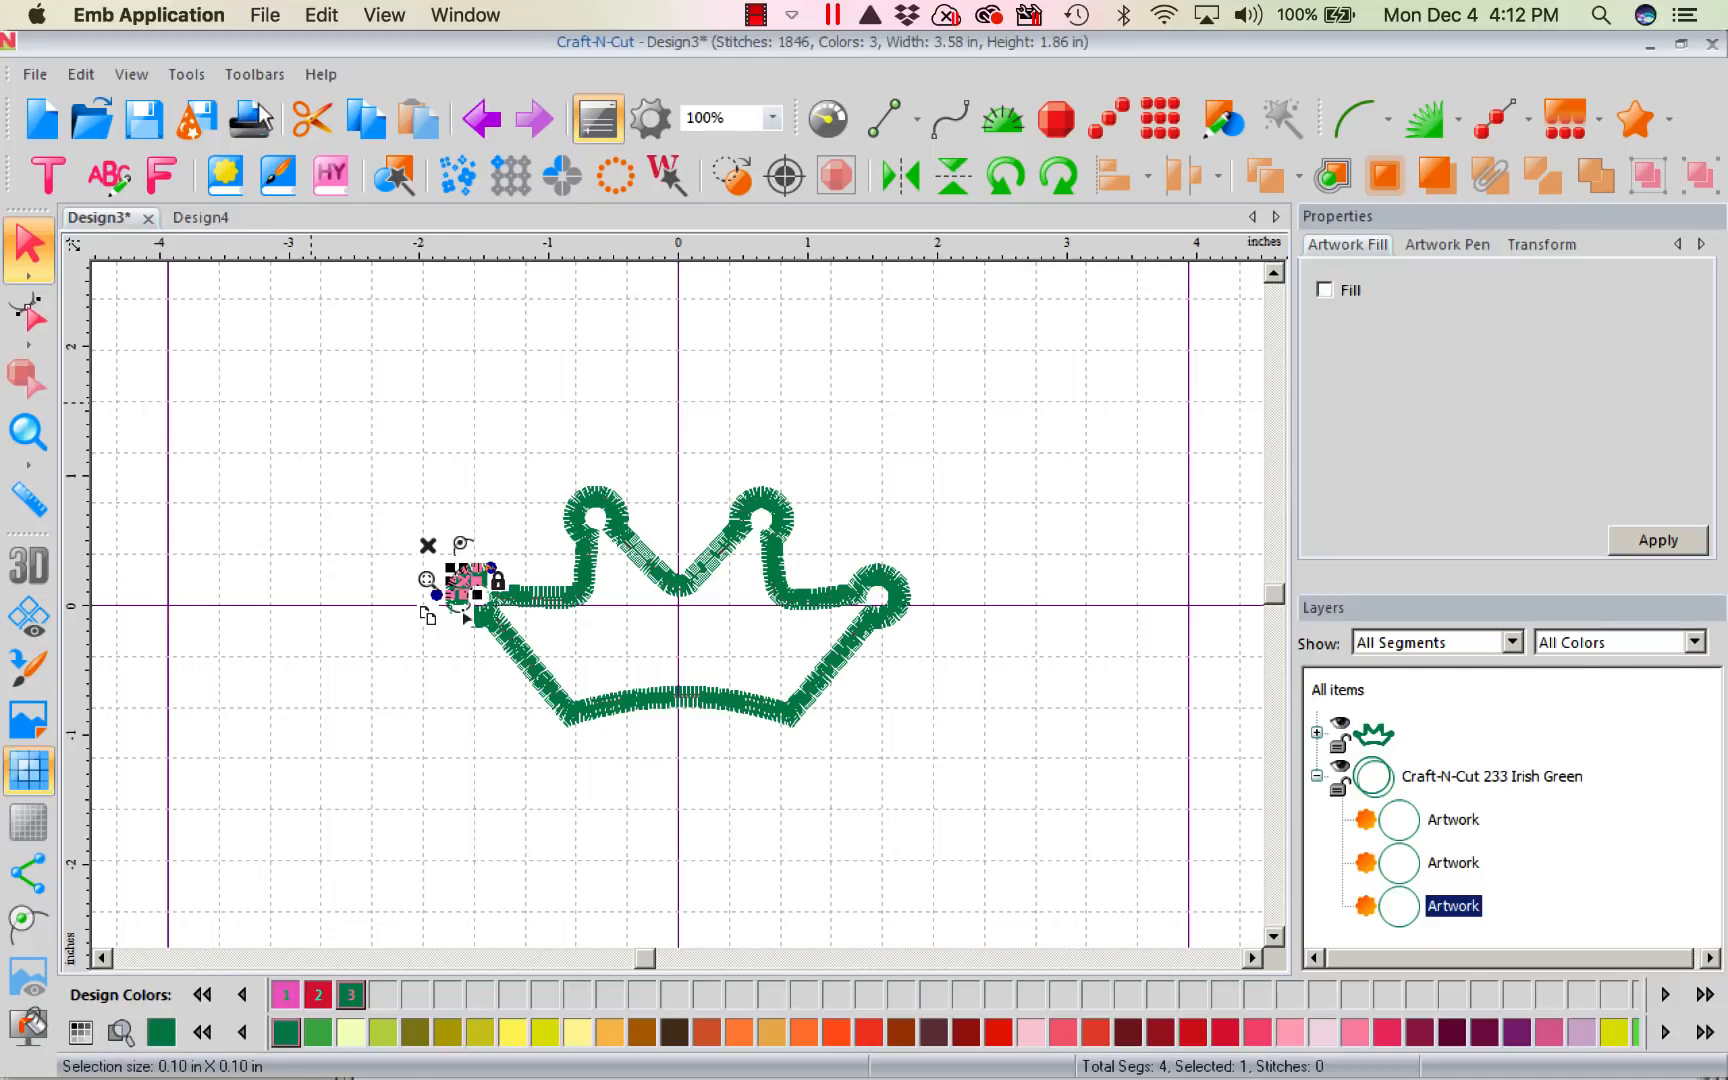
click(483, 121)
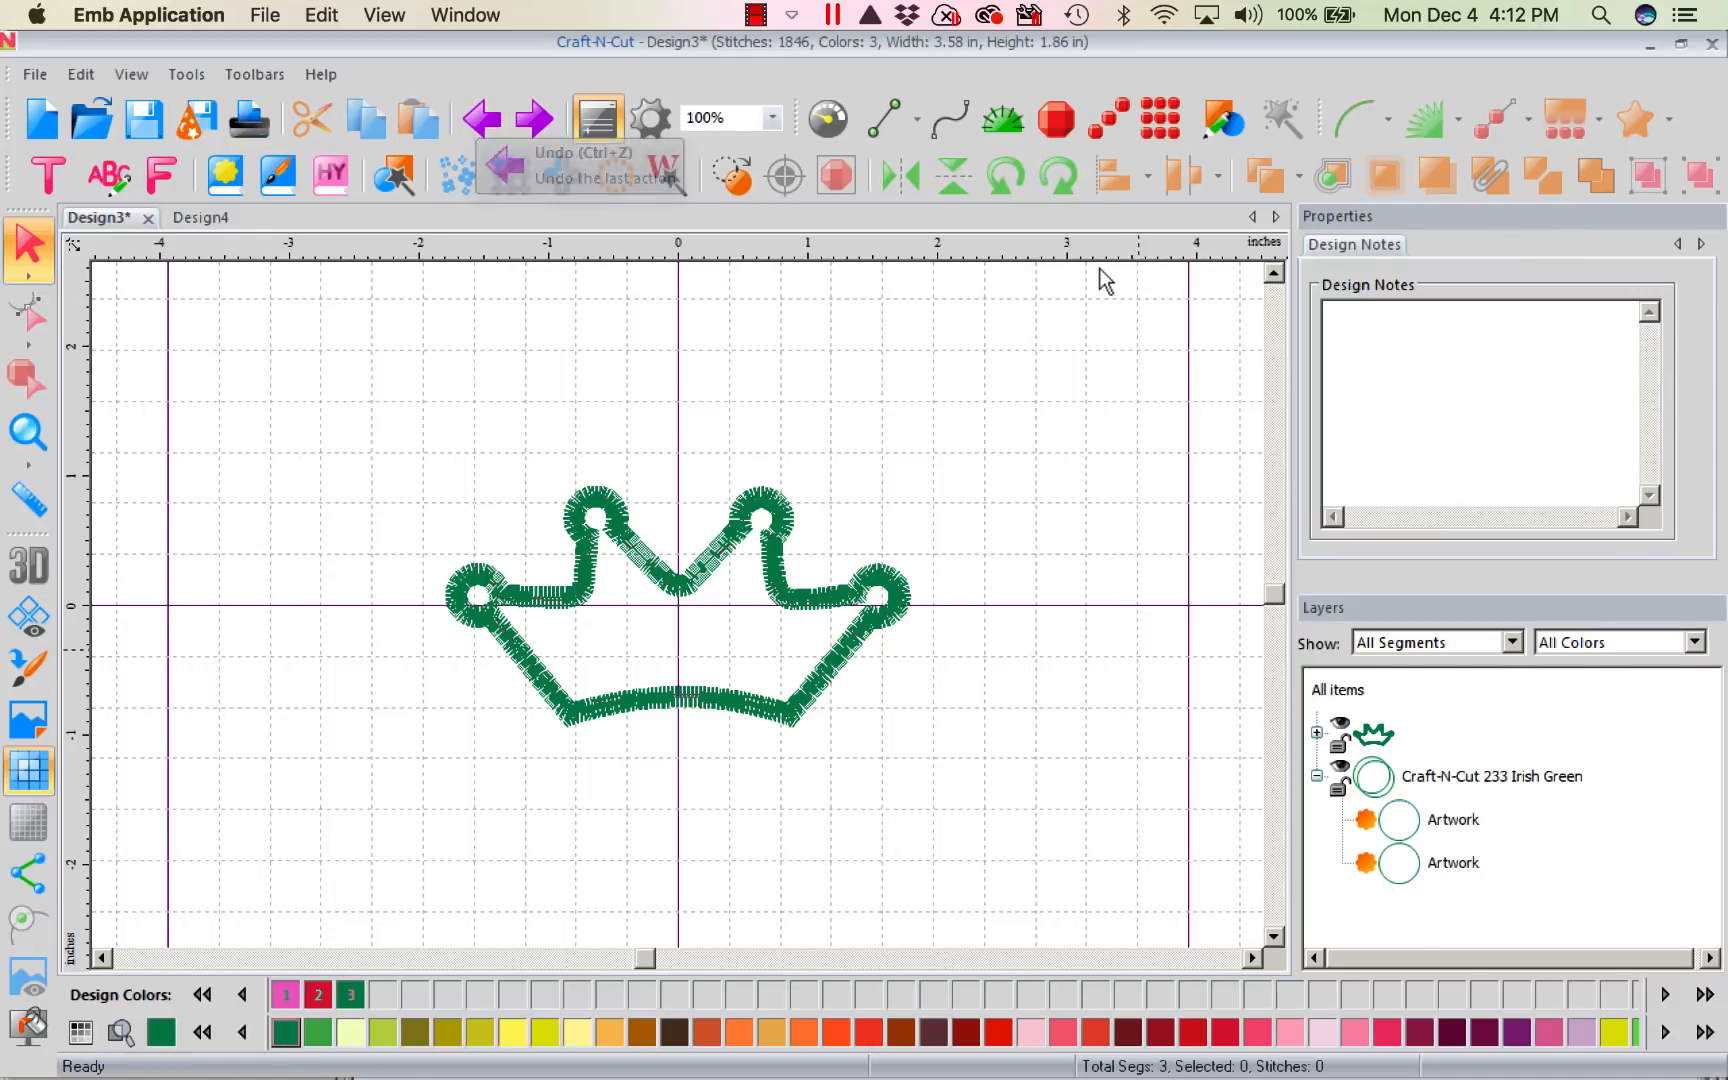
click(1100, 126)
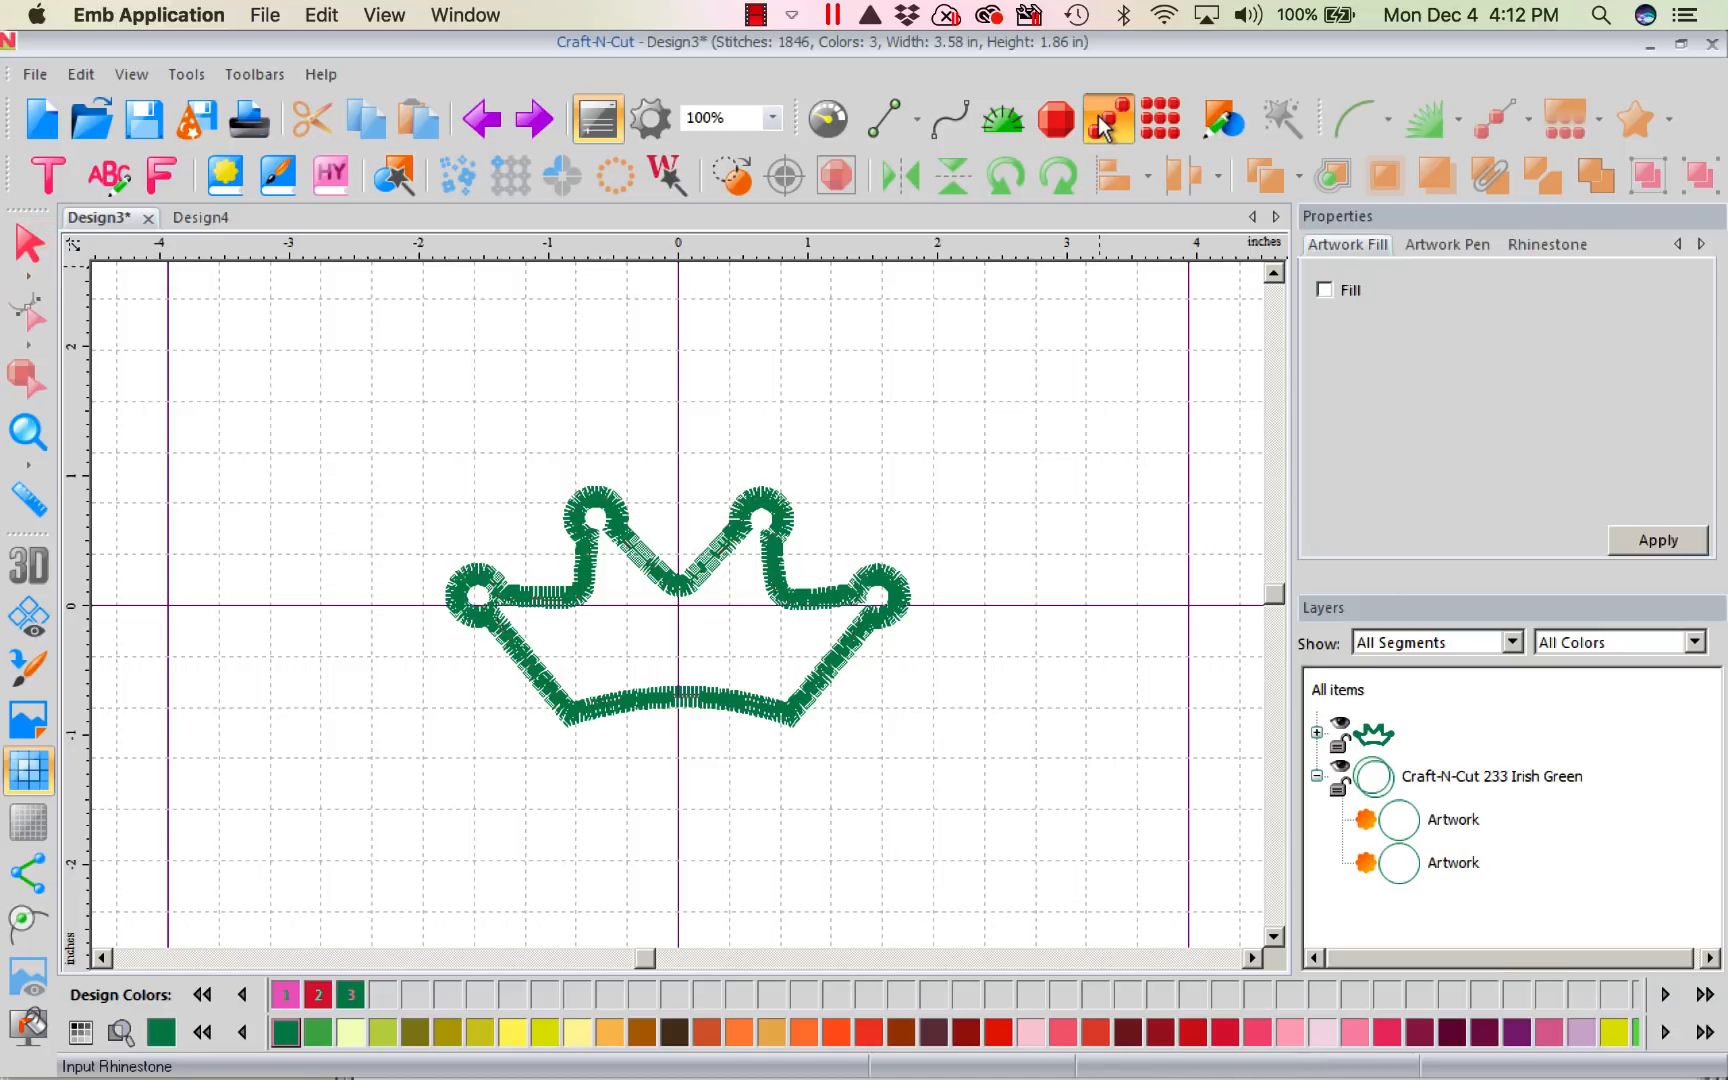
click(478, 594)
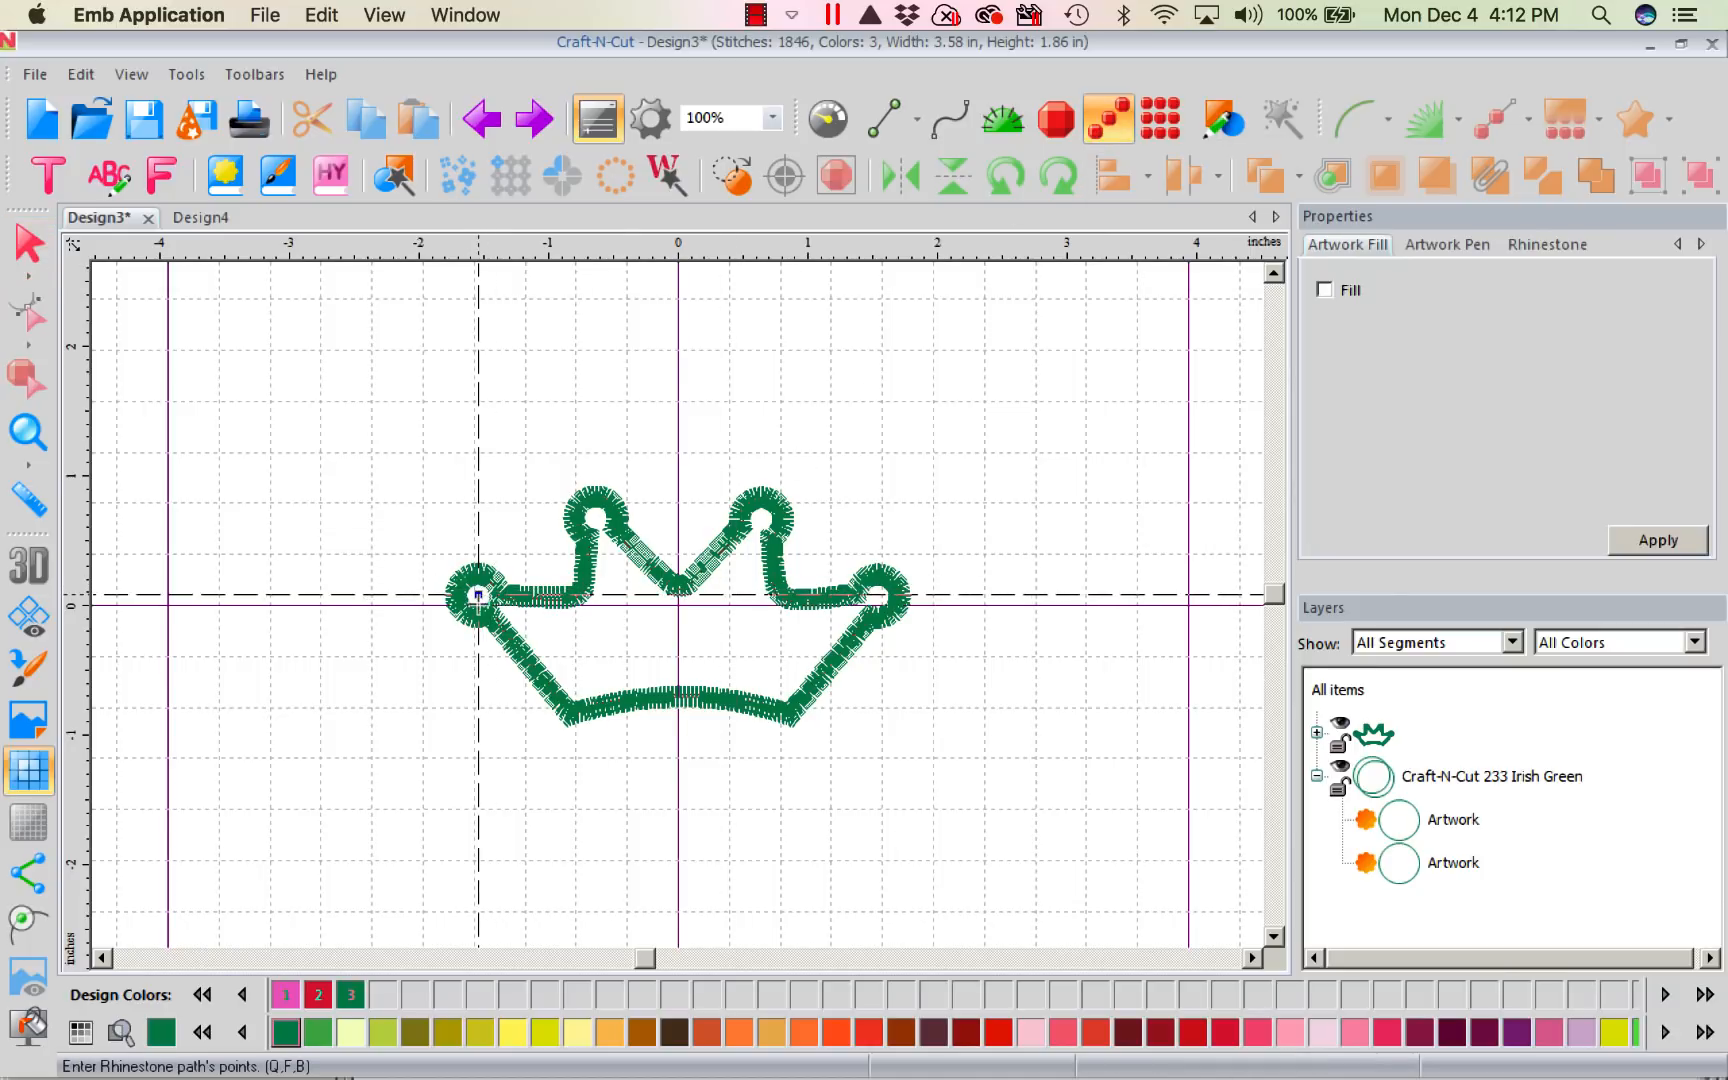
click(597, 515)
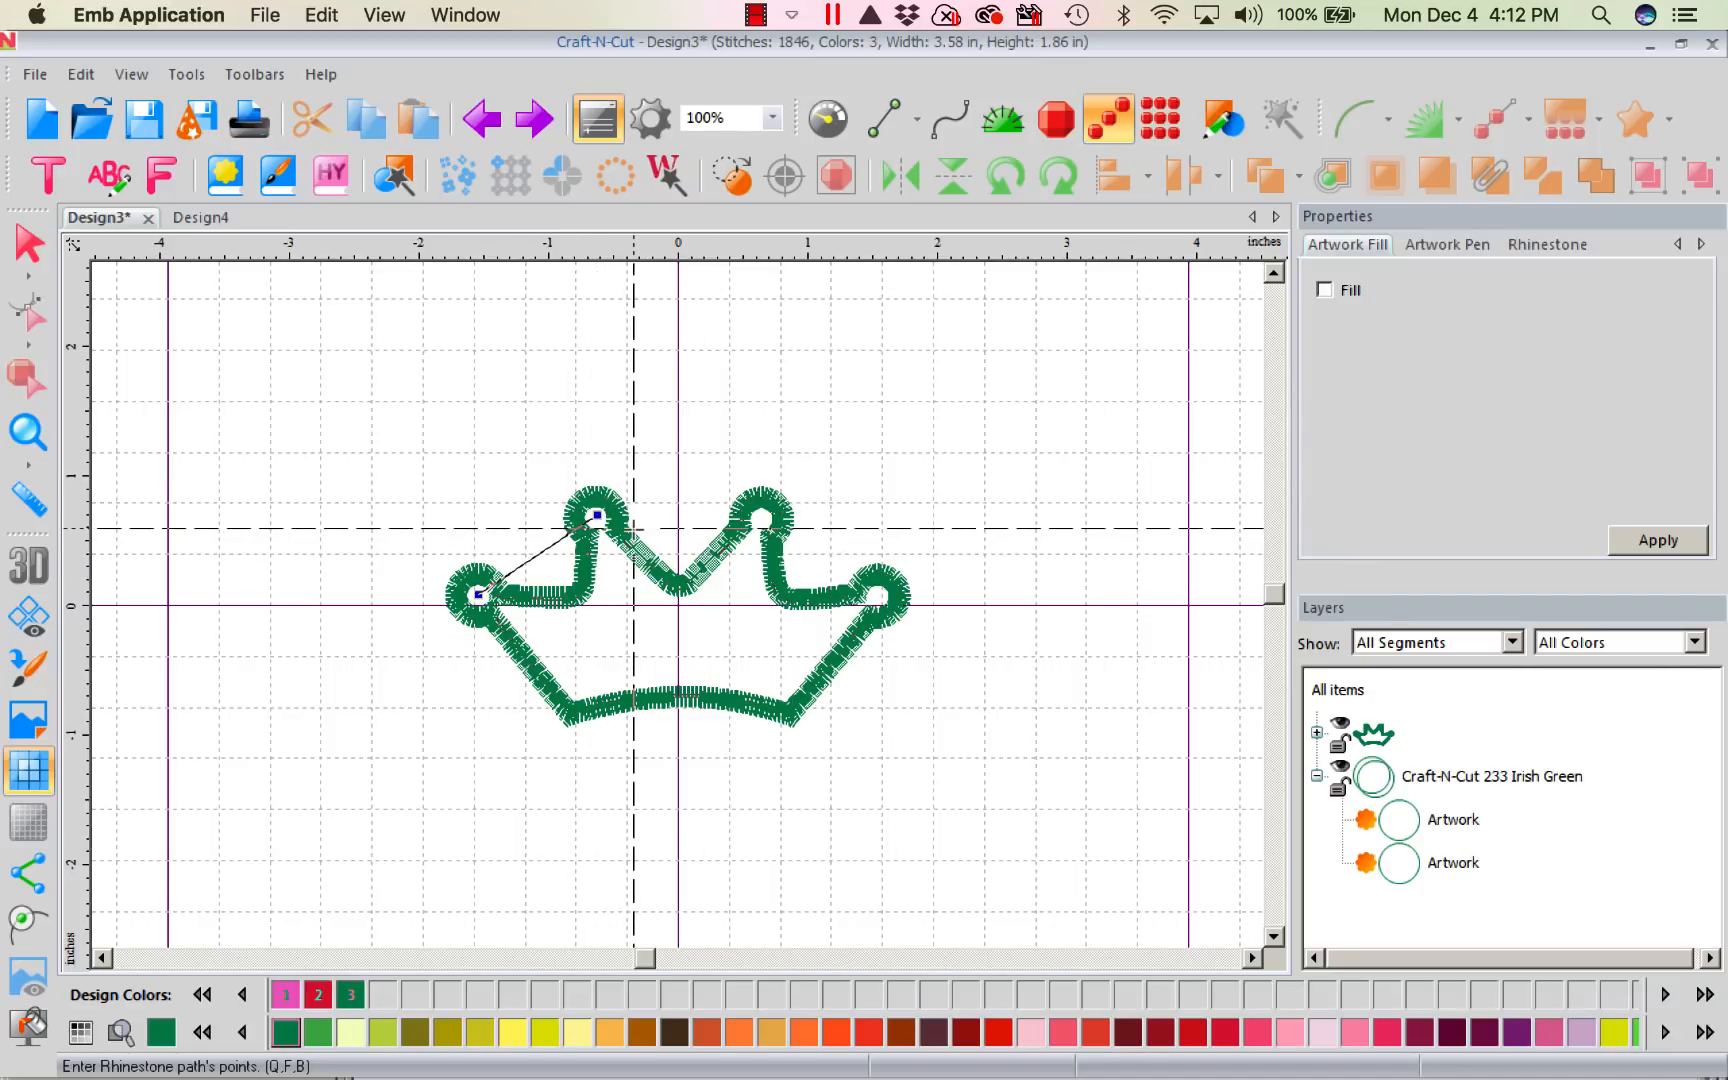
key(BackSpace)
key(BackSpace)
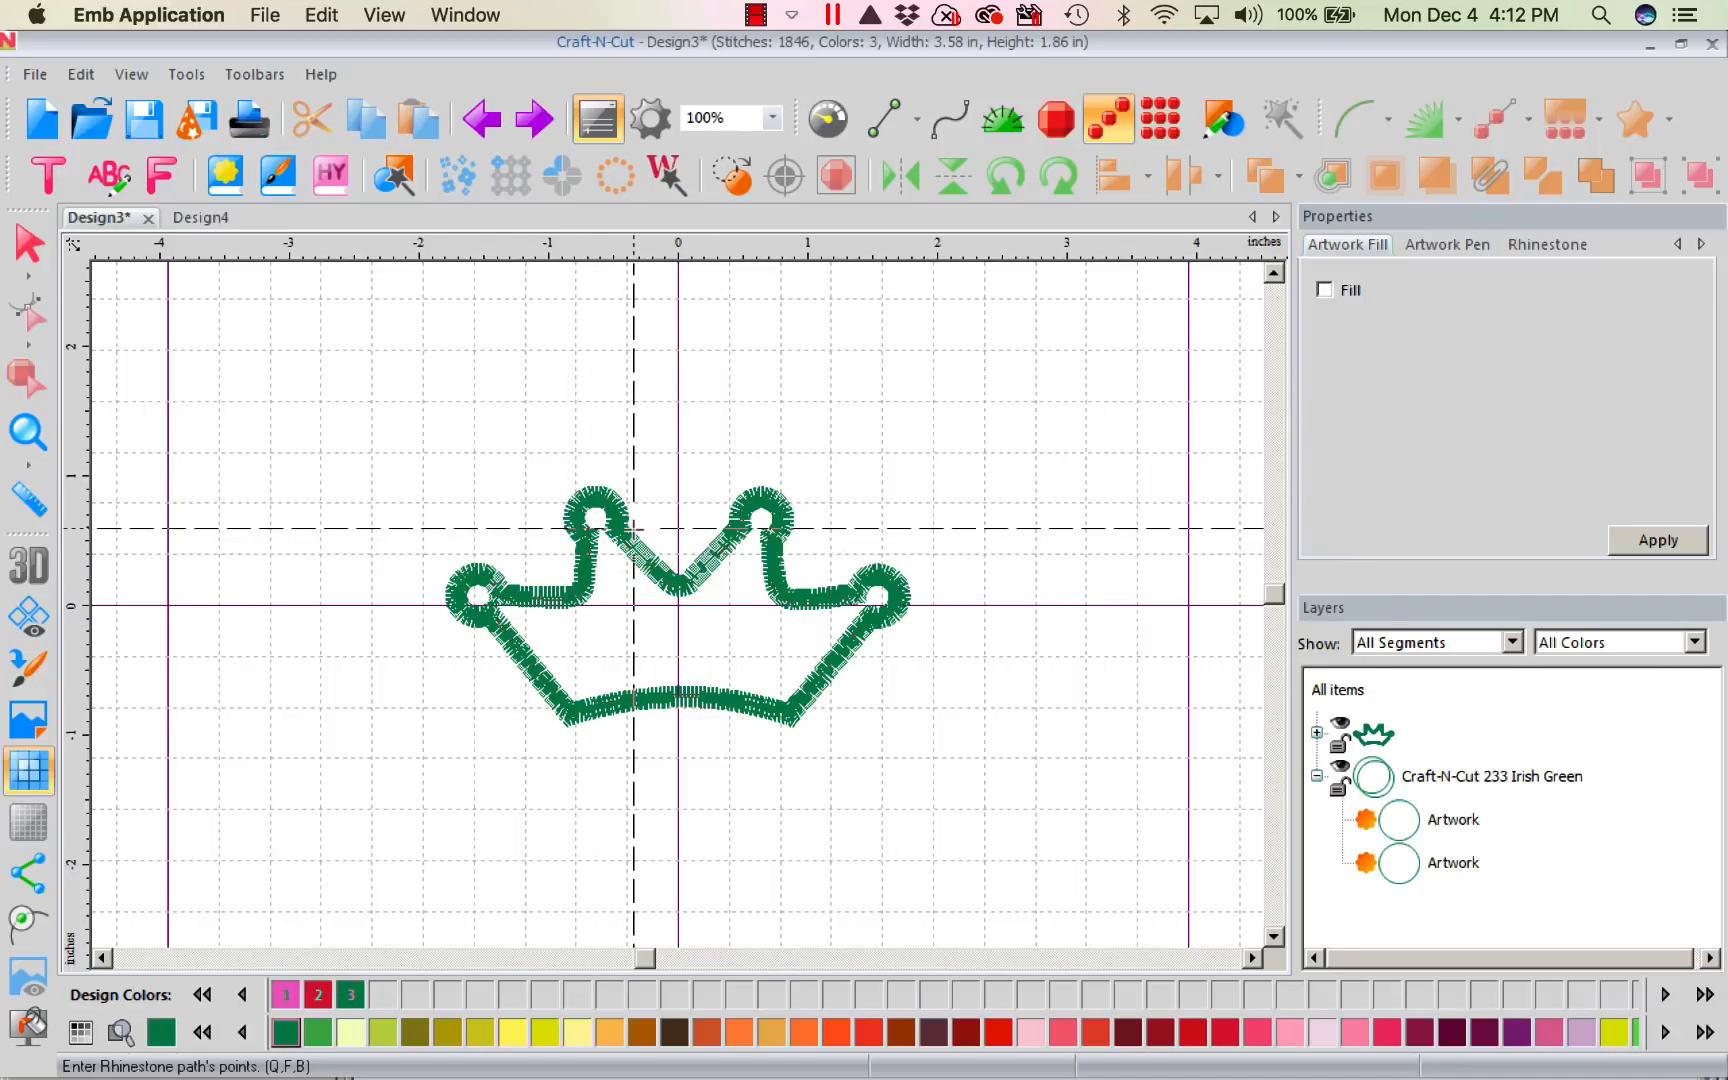
- Place a 0.10 in single rhinestone at the centre of each of the appliqué crown's four balls
click(1040, 130)
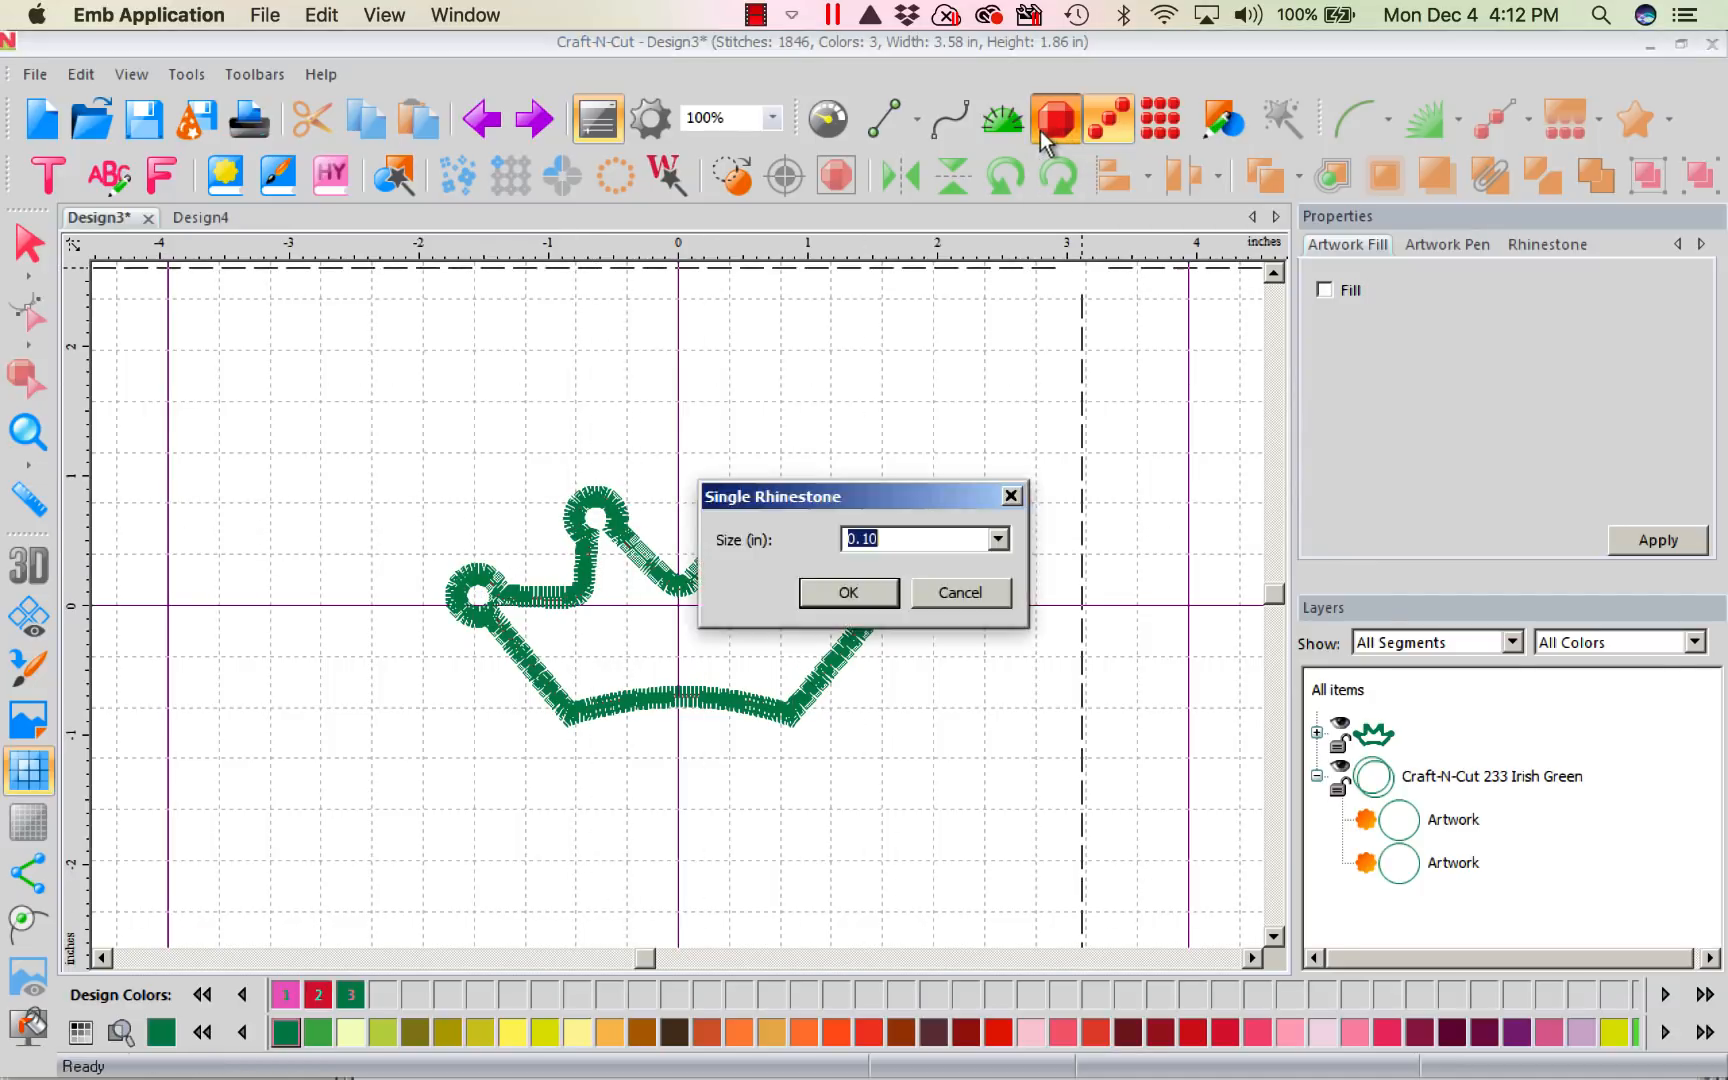
click(856, 592)
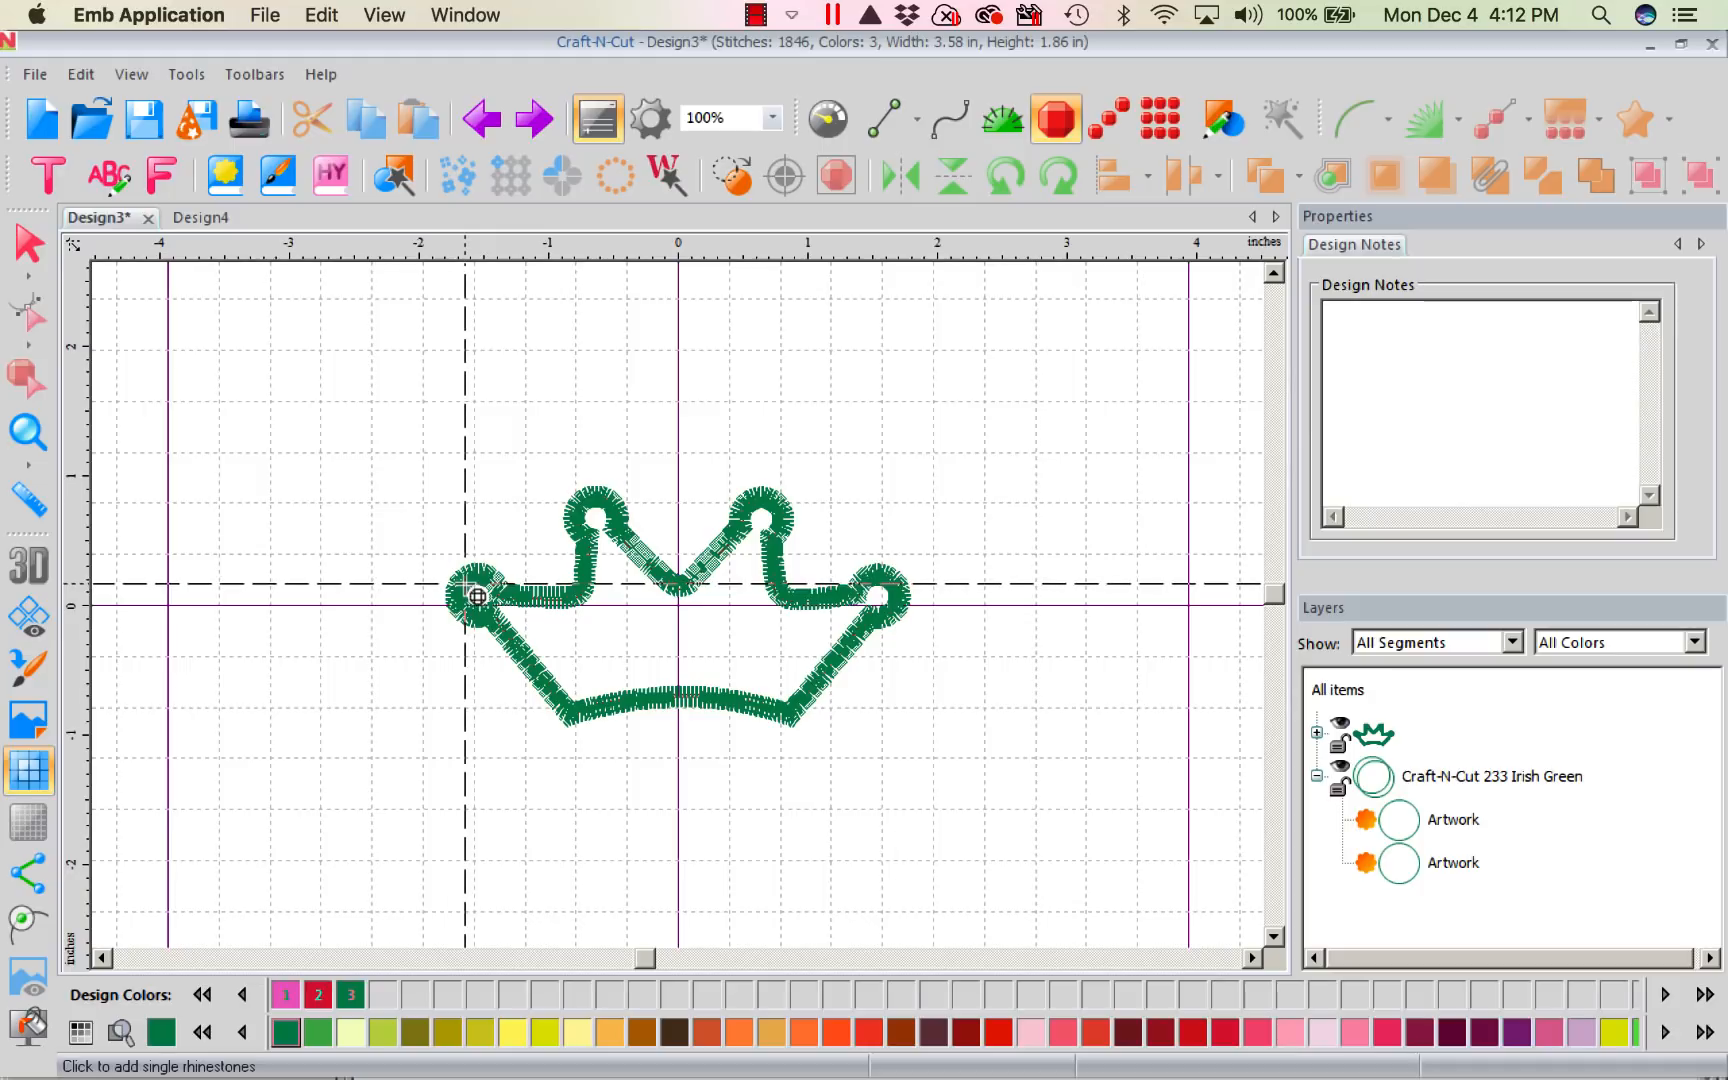
click(478, 596)
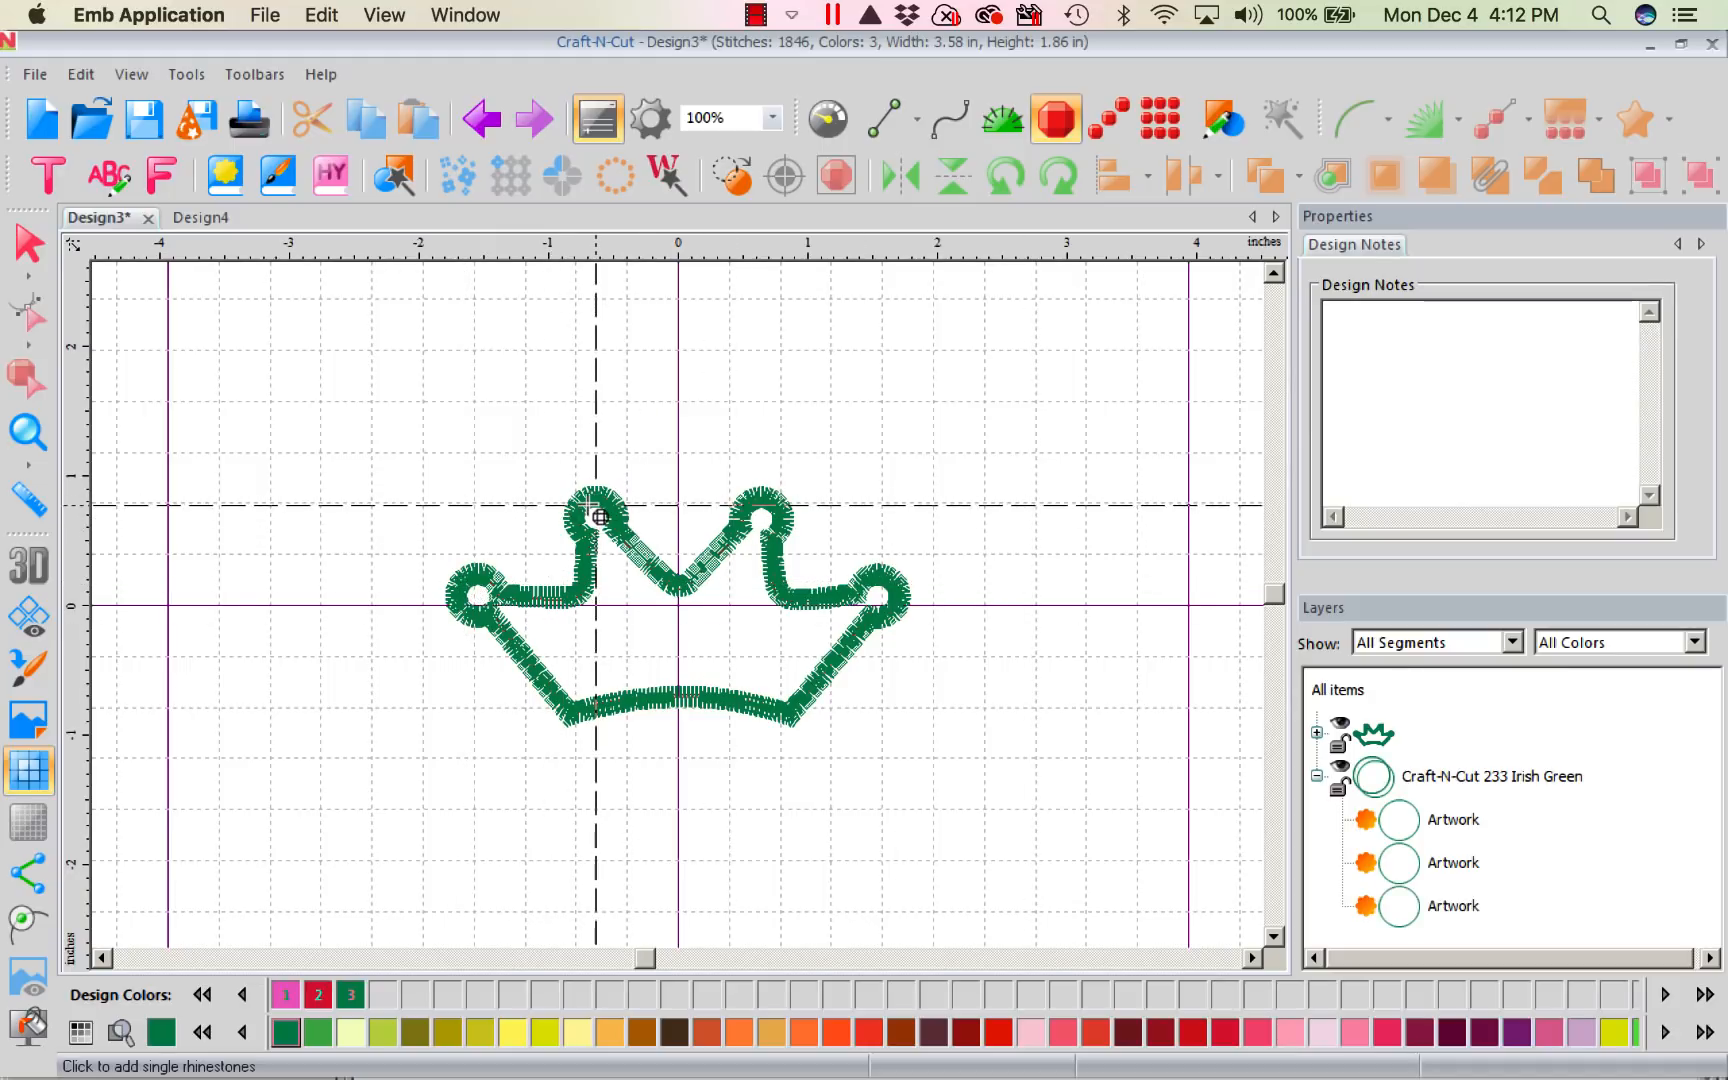
click(597, 514)
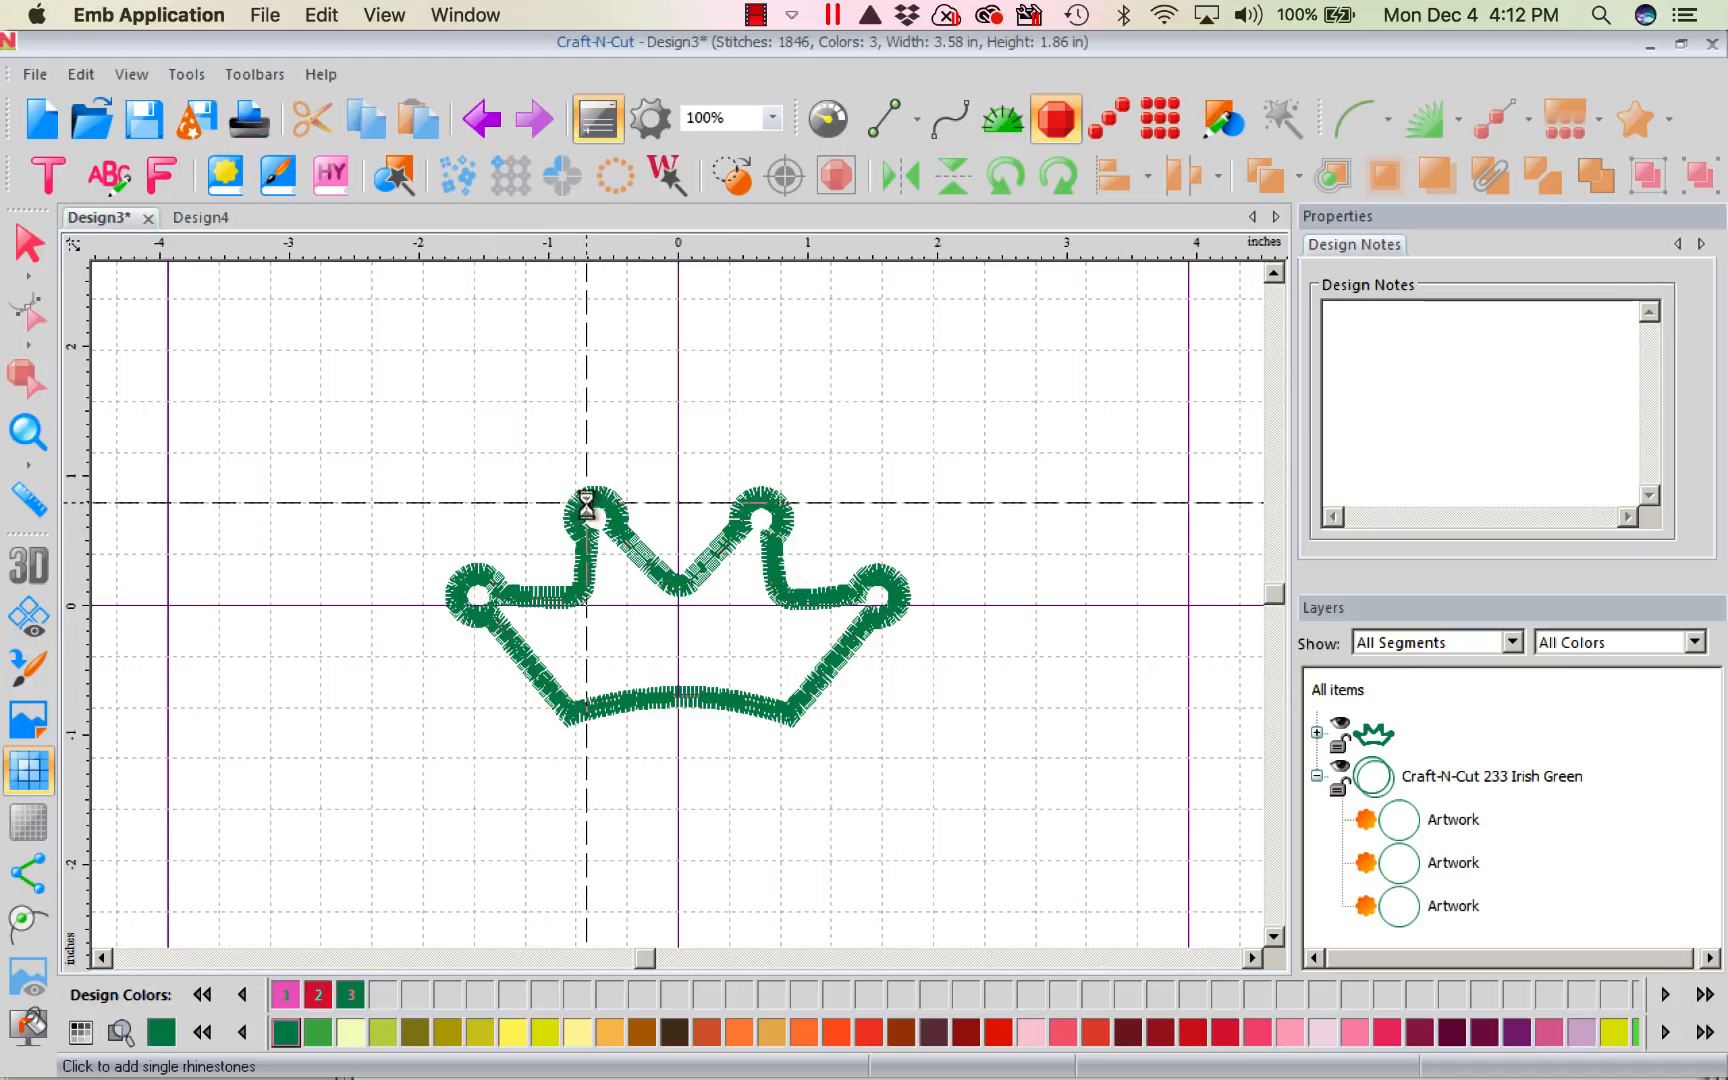
click(758, 519)
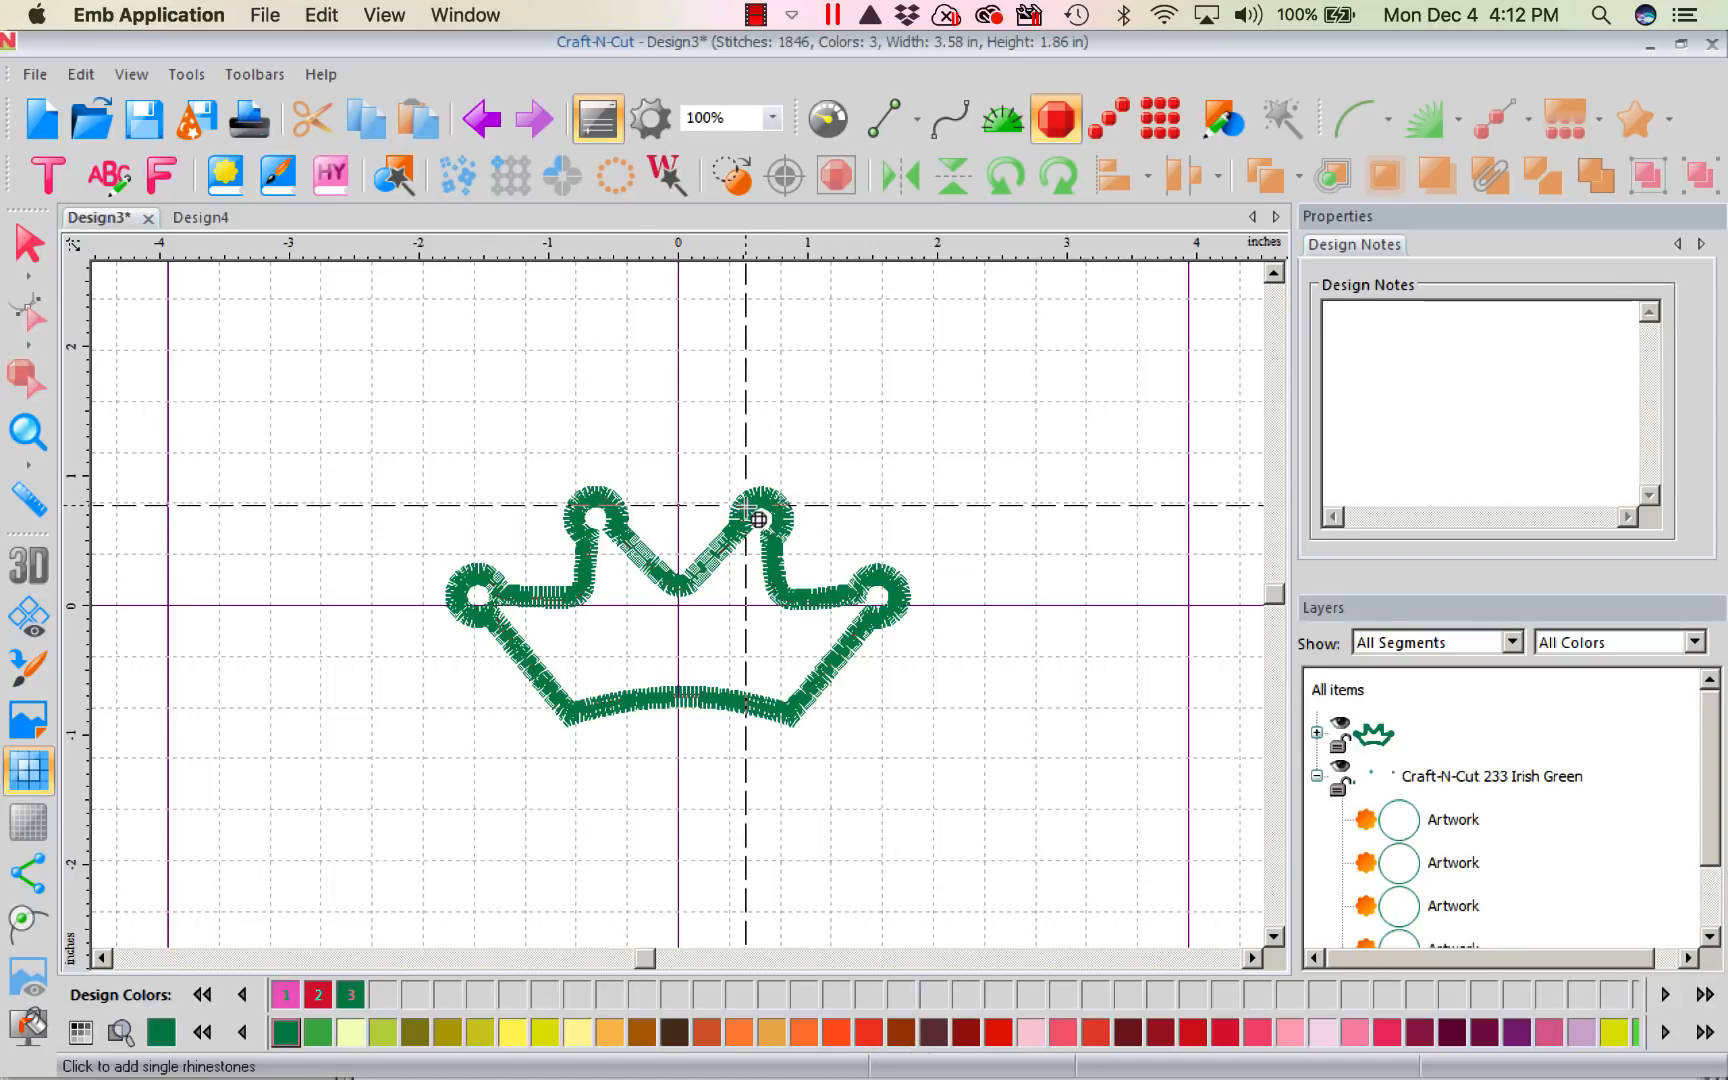
click(877, 596)
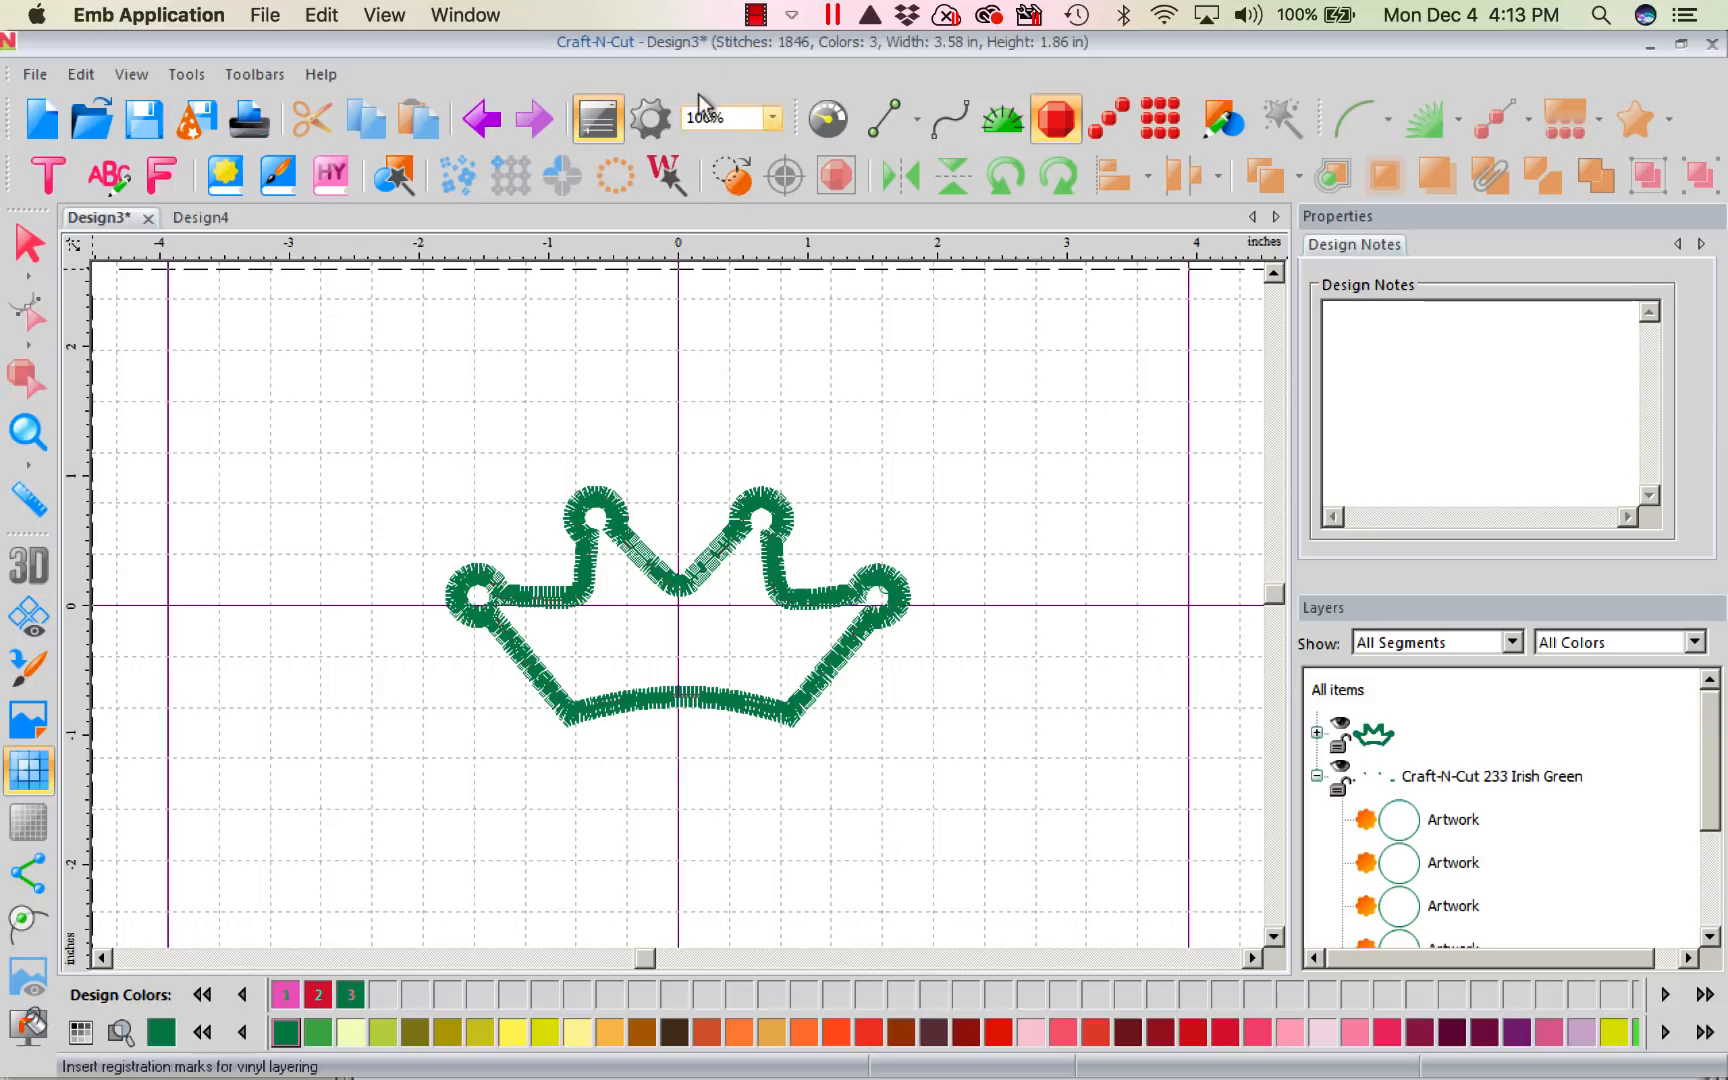
click(757, 15)
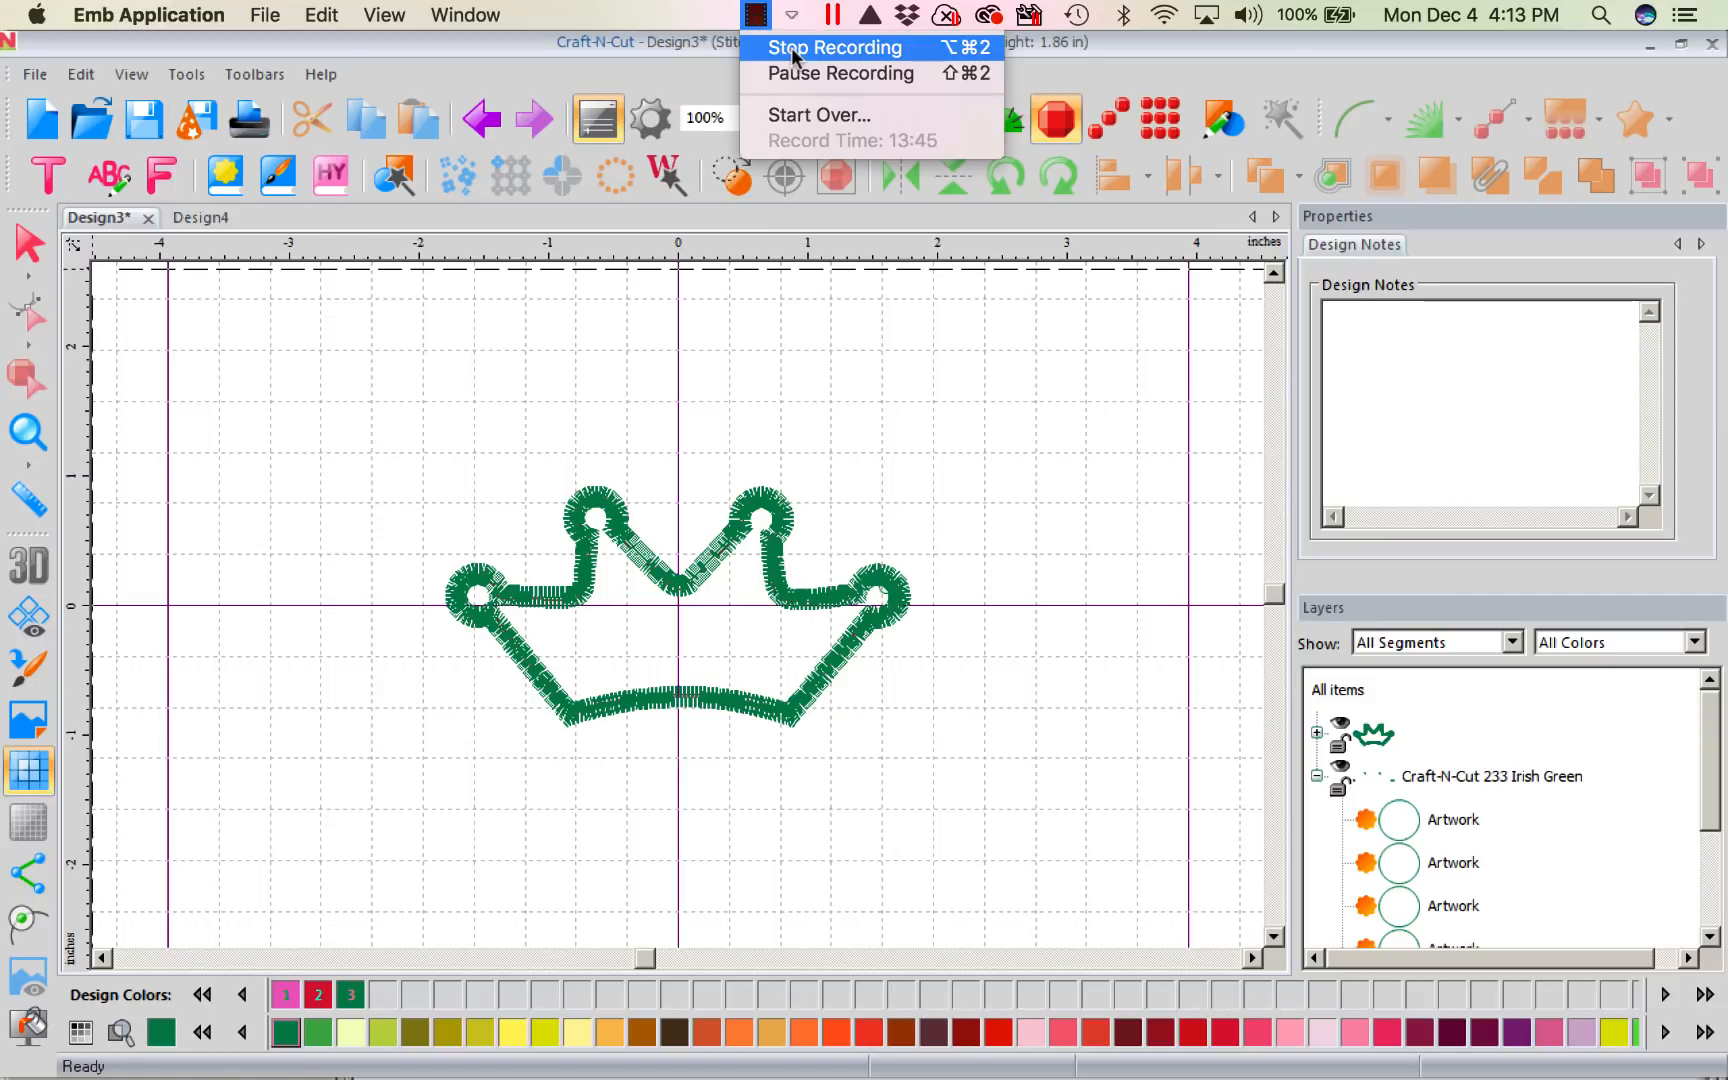